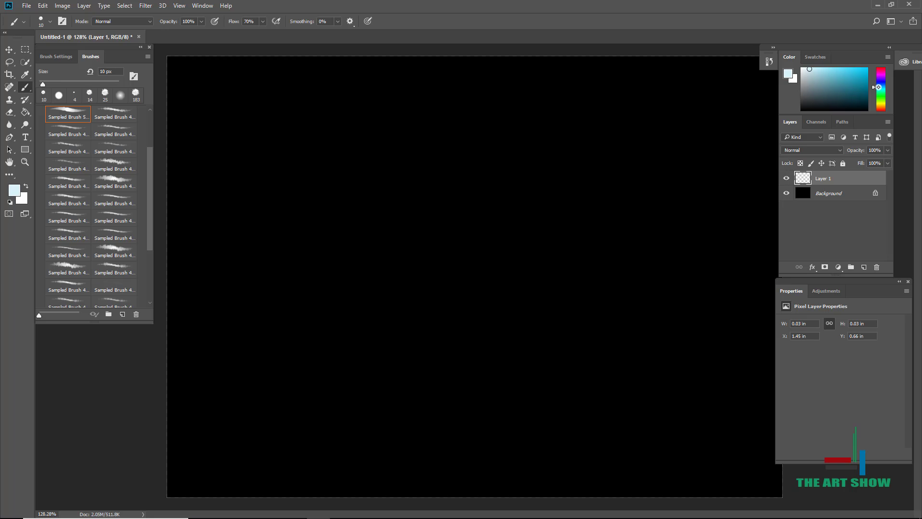
# Set the foreground colour to light turquoise and sketch the eye's inner corner with the start of both lids
pyautogui.moveTo(879, 87); pyautogui.dragTo(874, 89)
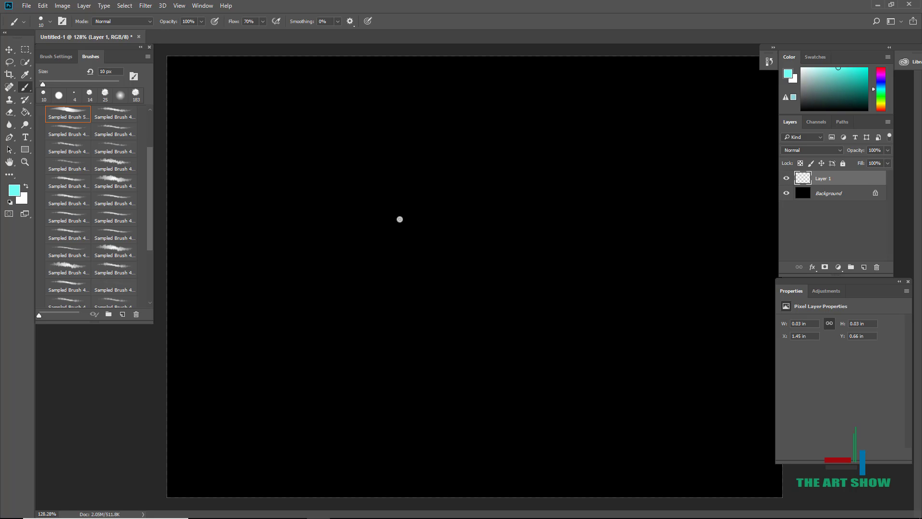
pyautogui.moveTo(392, 200)
pyautogui.mouseDown()
pyautogui.moveTo(369, 218)
pyautogui.moveTo(438, 246)
pyautogui.mouseUp()
pyautogui.scroll(4, 386, 160)
pyautogui.moveTo(391, 194)
pyautogui.mouseDown()
pyautogui.moveTo(434, 161)
pyautogui.moveTo(399, 221)
pyautogui.moveTo(463, 260)
pyautogui.mouseUp()
pyautogui.scroll(-1, 435, 207)
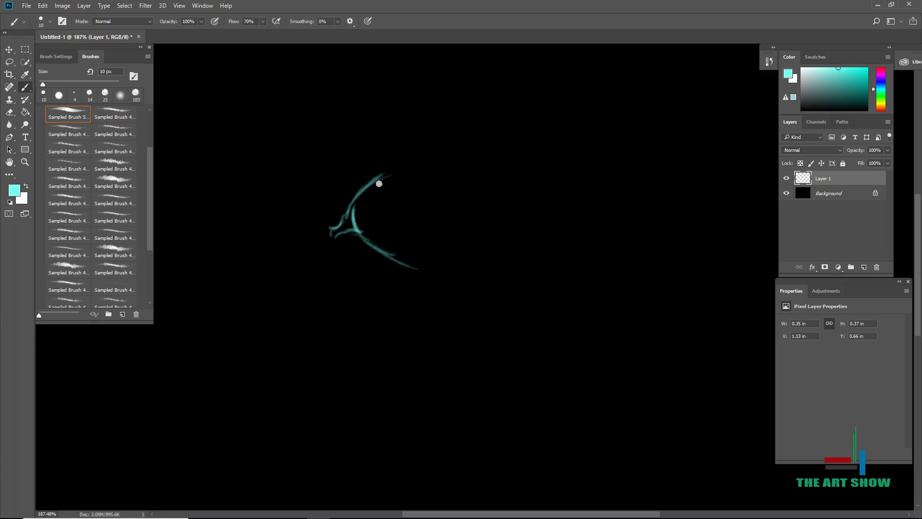
# Complete the upper and lower lid outlines to the outer corner and sketch a crease line above the upper lid
pyautogui.moveTo(380, 181)
pyautogui.mouseDown()
pyautogui.moveTo(476, 171)
pyautogui.moveTo(558, 221)
pyautogui.moveTo(488, 257)
pyautogui.mouseUp()
pyautogui.hotkey('ctrl', 'z')
pyautogui.moveTo(532, 224)
pyautogui.mouseDown()
pyautogui.moveTo(475, 254)
pyautogui.moveTo(454, 266)
pyautogui.mouseUp()
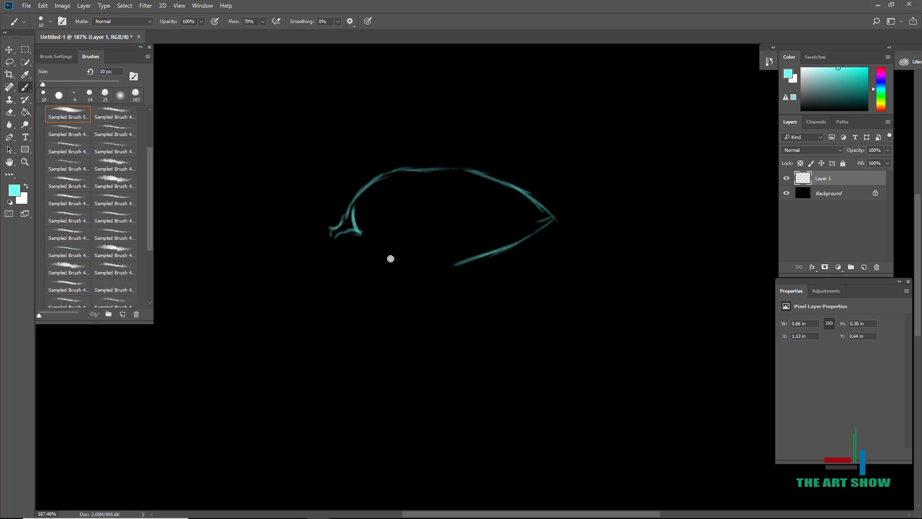
pyautogui.moveTo(380, 243)
pyautogui.mouseDown()
pyautogui.moveTo(404, 255)
pyautogui.moveTo(361, 237)
pyautogui.moveTo(370, 149)
pyautogui.moveTo(527, 178)
pyautogui.moveTo(551, 192)
pyautogui.mouseUp()
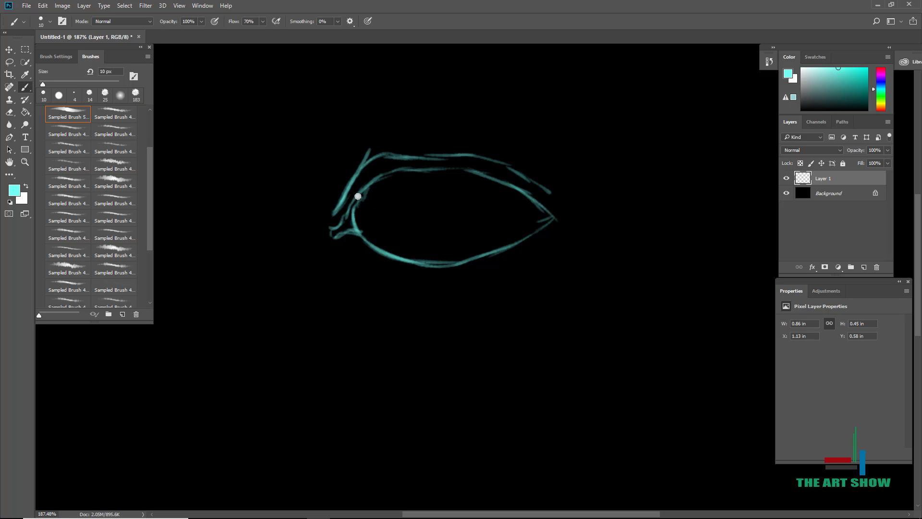
# Draw curved turquoise eyelashes along the whole upper lid, reducing the brush size to 6 px
pyautogui.moveTo(367, 194); pyautogui.dragTo(328, 181)
pyautogui.moveTo(363, 200); pyautogui.dragTo(329, 189)
pyautogui.moveTo(363, 193); pyautogui.dragTo(334, 144)
pyautogui.moveTo(361, 190)
pyautogui.mouseDown()
pyautogui.moveTo(380, 174)
pyautogui.moveTo(353, 201)
pyautogui.moveTo(349, 166)
pyautogui.mouseUp()
pyautogui.moveTo(373, 188)
pyautogui.mouseDown()
pyautogui.moveTo(355, 164)
pyautogui.moveTo(391, 176)
pyautogui.moveTo(360, 166)
pyautogui.mouseUp()
pyautogui.moveTo(377, 159)
pyautogui.mouseDown()
pyautogui.moveTo(392, 169)
pyautogui.moveTo(381, 156)
pyautogui.mouseUp()
pyautogui.moveTo(401, 171)
pyautogui.mouseDown()
pyautogui.moveTo(410, 153)
pyautogui.moveTo(414, 170)
pyautogui.moveTo(401, 136)
pyautogui.mouseUp()
pyautogui.moveTo(412, 171)
pyautogui.mouseDown()
pyautogui.moveTo(406, 155)
pyautogui.moveTo(414, 148)
pyautogui.mouseUp()
pyautogui.moveTo(471, 169)
pyautogui.mouseDown()
pyautogui.moveTo(591, 207)
pyautogui.moveTo(581, 187)
pyautogui.mouseUp()
pyautogui.rightClick(521, 160)
pyautogui.moveTo(525, 193)
pyautogui.mouseDown()
pyautogui.moveTo(579, 203)
pyautogui.moveTo(560, 190)
pyautogui.mouseUp()
pyautogui.moveTo(490, 188); pyautogui.dragTo(549, 194)
pyautogui.moveTo(491, 176)
pyautogui.mouseDown()
pyautogui.moveTo(536, 182)
pyautogui.moveTo(529, 159)
pyautogui.mouseUp()
pyautogui.moveTo(481, 177)
pyautogui.mouseDown()
pyautogui.moveTo(519, 149)
pyautogui.moveTo(502, 160)
pyautogui.mouseUp()
pyautogui.moveTo(472, 172); pyautogui.dragTo(488, 163)
pyautogui.moveTo(455, 173)
pyautogui.mouseDown()
pyautogui.moveTo(474, 157)
pyautogui.moveTo(476, 184)
pyautogui.mouseUp()
pyautogui.moveTo(440, 170)
pyautogui.mouseDown()
pyautogui.moveTo(459, 185)
pyautogui.moveTo(452, 190)
pyautogui.mouseUp()
pyautogui.moveTo(433, 172)
pyautogui.mouseDown()
pyautogui.moveTo(444, 183)
pyautogui.moveTo(453, 144)
pyautogui.mouseUp()
pyautogui.moveTo(414, 176)
pyautogui.mouseDown()
pyautogui.moveTo(479, 163)
pyautogui.moveTo(463, 157)
pyautogui.moveTo(468, 169)
pyautogui.moveTo(487, 148)
pyautogui.mouseUp()
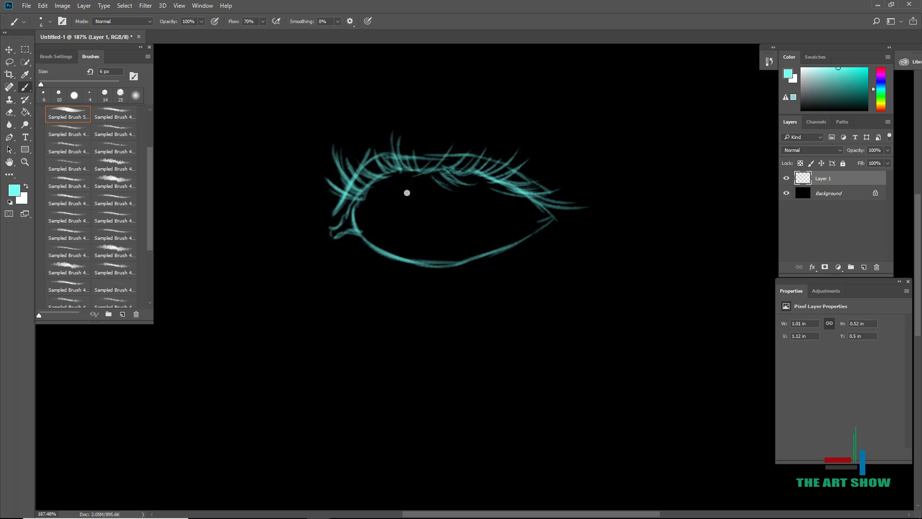
# Sketch the round iris outline inside the eye and a small spiral pupil at its centre
pyautogui.moveTo(406, 175)
pyautogui.mouseDown()
pyautogui.moveTo(457, 236)
pyautogui.moveTo(454, 249)
pyautogui.mouseUp()
pyautogui.moveTo(507, 189)
pyautogui.mouseDown()
pyautogui.moveTo(495, 243)
pyautogui.moveTo(483, 250)
pyautogui.mouseUp()
pyautogui.moveTo(401, 179); pyautogui.dragTo(463, 255)
pyautogui.moveTo(433, 239)
pyautogui.mouseDown()
pyautogui.moveTo(473, 250)
pyautogui.moveTo(463, 251)
pyautogui.mouseUp()
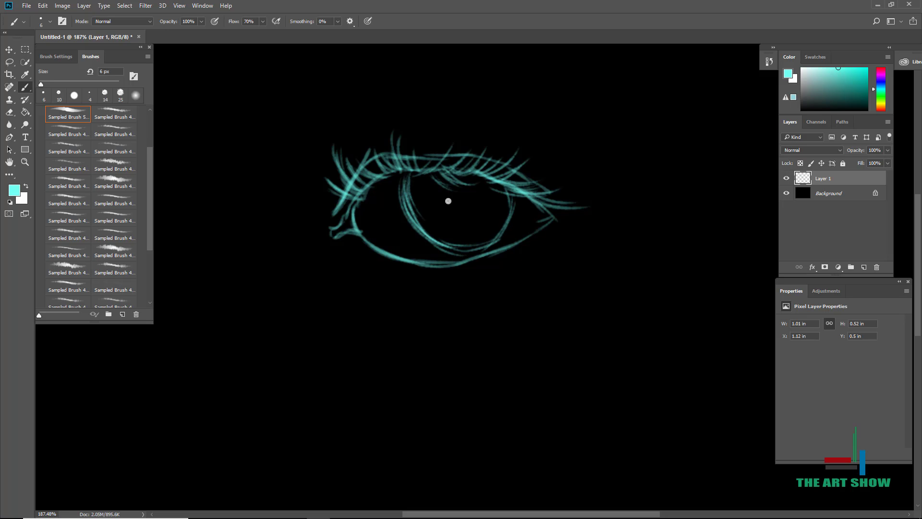
pyautogui.moveTo(448, 201)
pyautogui.mouseDown()
pyautogui.moveTo(464, 200)
pyautogui.moveTo(456, 192)
pyautogui.mouseUp()
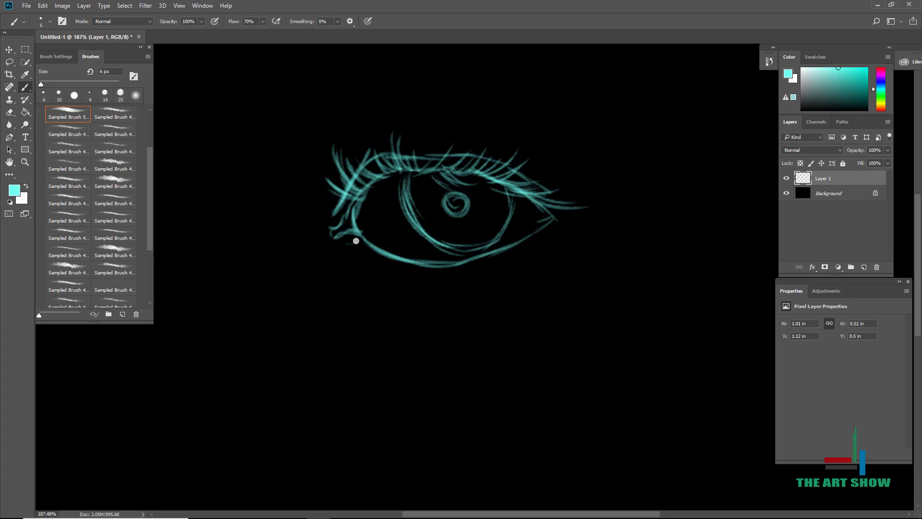
# Draw short turquoise eyelashes along the lower lid, with a longer curved lash at the outer corner
pyautogui.moveTo(356, 240)
pyautogui.mouseDown()
pyautogui.moveTo(360, 255)
pyautogui.moveTo(416, 273)
pyautogui.moveTo(517, 257)
pyautogui.mouseUp()
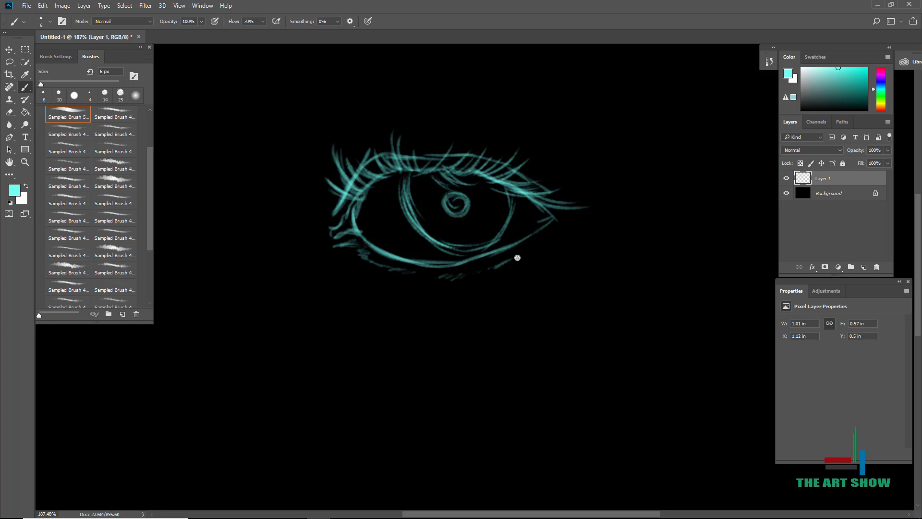
pyautogui.moveTo(400, 273); pyautogui.dragTo(385, 299)
pyautogui.moveTo(401, 272)
pyautogui.mouseDown()
pyautogui.moveTo(404, 285)
pyautogui.moveTo(367, 265)
pyautogui.mouseUp()
pyautogui.moveTo(428, 272); pyautogui.dragTo(430, 304)
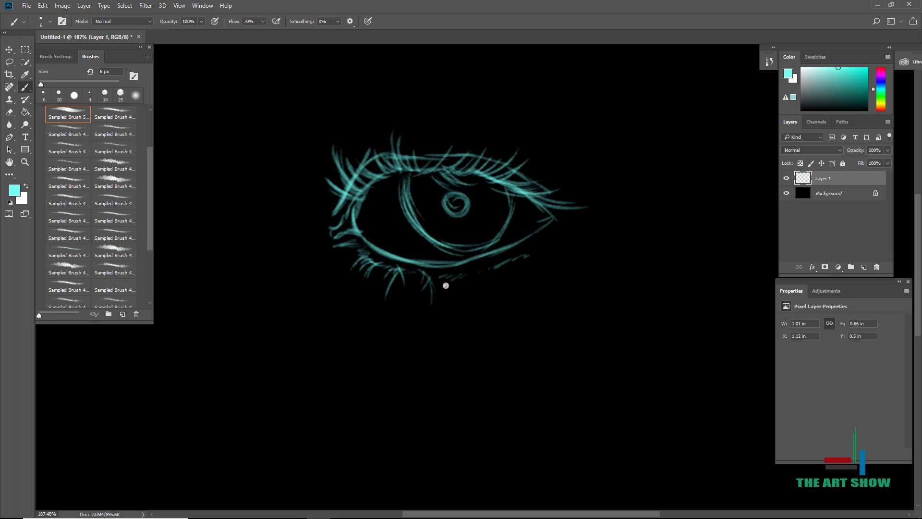
pyautogui.moveTo(547, 234)
pyautogui.mouseDown()
pyautogui.moveTo(567, 259)
pyautogui.moveTo(548, 281)
pyautogui.mouseUp()
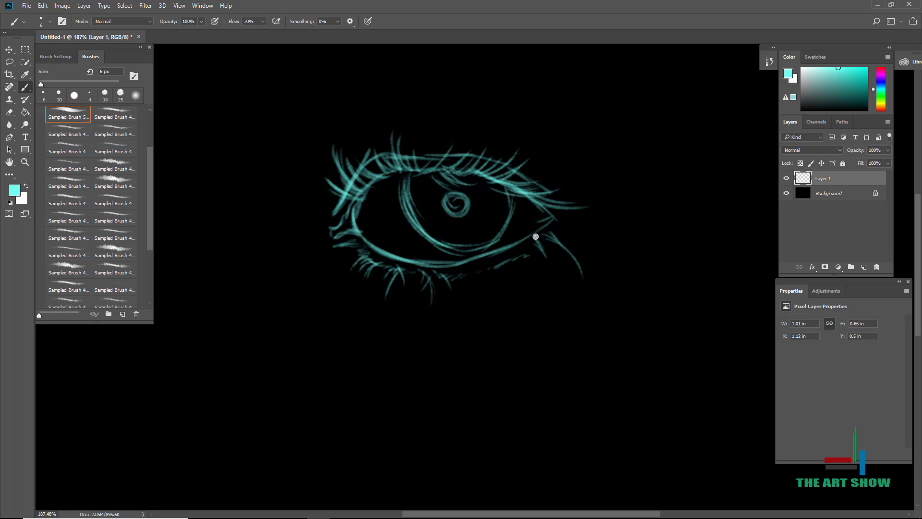
pyautogui.moveTo(531, 250)
pyautogui.mouseDown()
pyautogui.moveTo(527, 269)
pyautogui.moveTo(472, 269)
pyautogui.moveTo(469, 304)
pyautogui.mouseUp()
pyautogui.moveTo(494, 268); pyautogui.dragTo(487, 280)
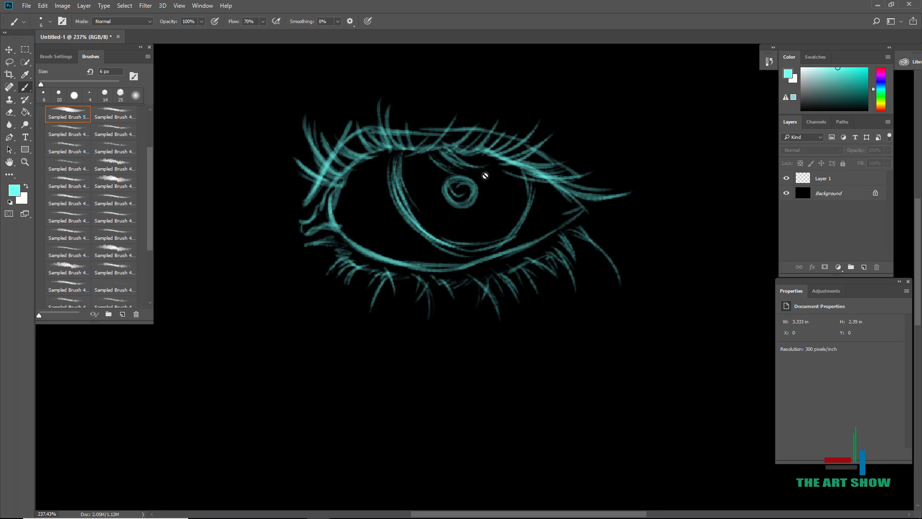
# Reselect Layer 1 and draw turquoise lines radiating from the pupil across the iris
pyautogui.click(827, 179)
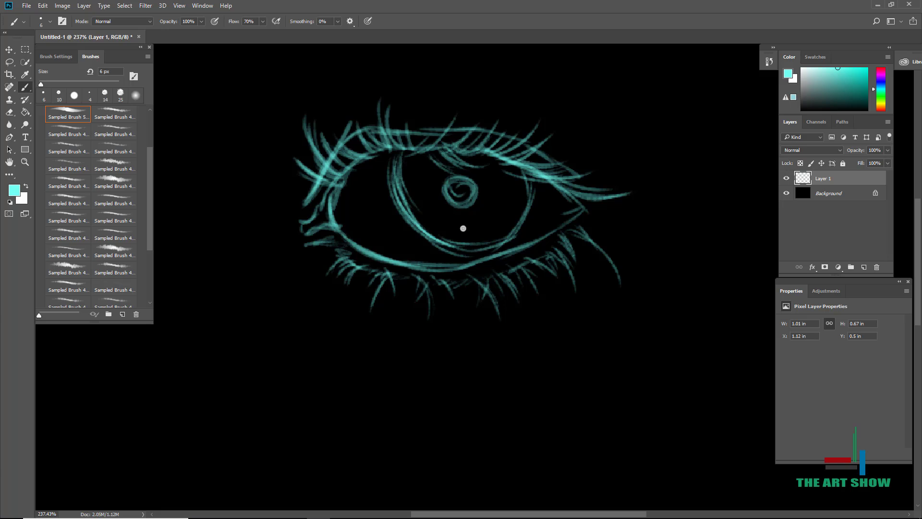
pyautogui.moveTo(460, 209)
pyautogui.mouseDown()
pyautogui.moveTo(468, 237)
pyautogui.moveTo(497, 229)
pyautogui.mouseUp()
pyautogui.moveTo(480, 197)
pyautogui.mouseDown()
pyautogui.moveTo(523, 189)
pyautogui.moveTo(491, 179)
pyautogui.moveTo(450, 196)
pyautogui.moveTo(455, 231)
pyautogui.mouseUp()
pyautogui.moveTo(448, 201)
pyautogui.mouseDown()
pyautogui.moveTo(434, 226)
pyautogui.moveTo(419, 220)
pyautogui.mouseUp()
pyautogui.moveTo(444, 196)
pyautogui.mouseDown()
pyautogui.moveTo(413, 202)
pyautogui.moveTo(411, 185)
pyautogui.mouseUp()
pyautogui.moveTo(445, 189)
pyautogui.mouseDown()
pyautogui.moveTo(414, 169)
pyautogui.moveTo(423, 158)
pyautogui.mouseUp()
pyautogui.moveTo(454, 183); pyautogui.dragTo(436, 153)
pyautogui.moveTo(464, 172)
pyautogui.mouseDown()
pyautogui.moveTo(447, 153)
pyautogui.moveTo(496, 161)
pyautogui.mouseUp()
pyautogui.moveTo(484, 176); pyautogui.dragTo(507, 153)
# Switch to white, paint two highlights in the iris and fill the white of the eye on the inner-corner side
pyautogui.moveTo(813, 92); pyautogui.dragTo(760, 29)
pyautogui.moveTo(411, 184)
pyautogui.mouseDown()
pyautogui.moveTo(412, 202)
pyautogui.moveTo(430, 190)
pyautogui.mouseUp()
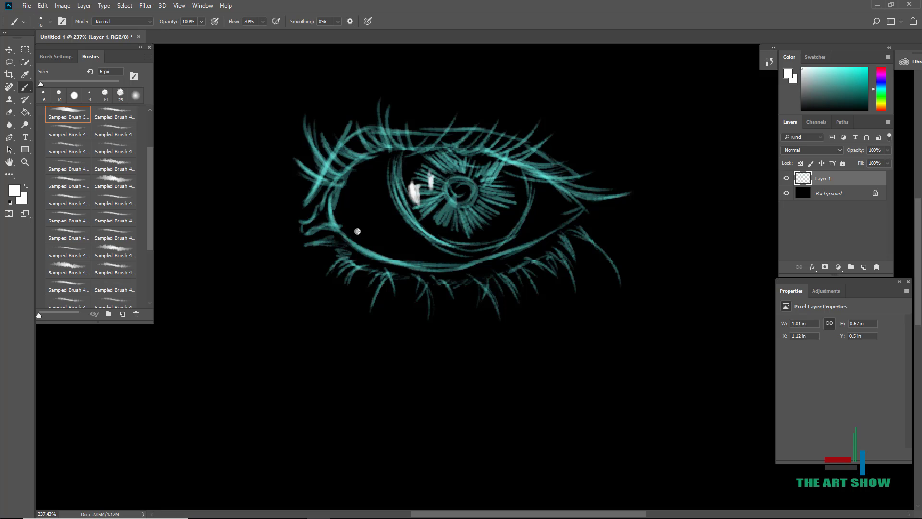
pyautogui.moveTo(404, 234); pyautogui.dragTo(459, 262)
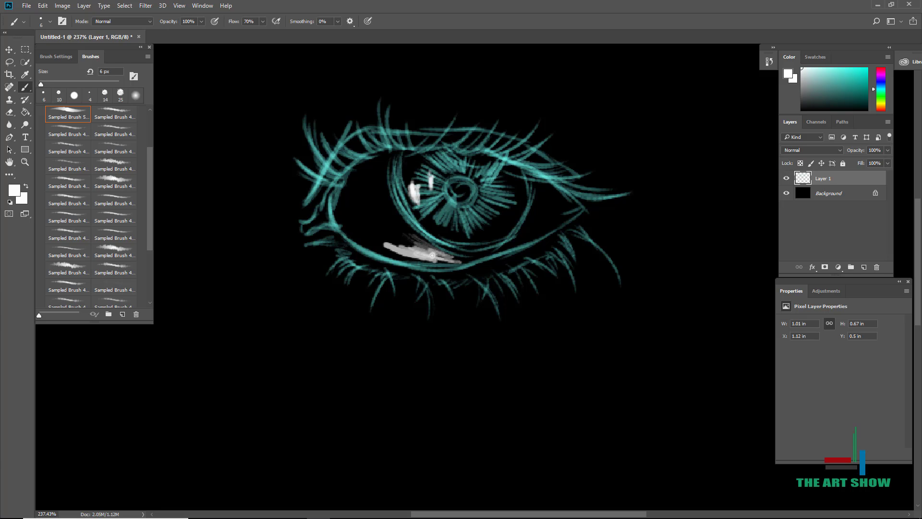
pyautogui.moveTo(389, 248)
pyautogui.mouseDown()
pyautogui.moveTo(410, 255)
pyautogui.moveTo(382, 247)
pyautogui.mouseUp()
pyautogui.moveTo(374, 243); pyautogui.dragTo(402, 260)
pyautogui.moveTo(365, 241)
pyautogui.mouseDown()
pyautogui.moveTo(436, 260)
pyautogui.moveTo(348, 225)
pyautogui.moveTo(368, 242)
pyautogui.moveTo(344, 190)
pyautogui.mouseUp()
pyautogui.moveTo(342, 224)
pyautogui.mouseDown()
pyautogui.moveTo(347, 181)
pyautogui.moveTo(365, 231)
pyautogui.moveTo(384, 214)
pyautogui.moveTo(406, 226)
pyautogui.moveTo(397, 213)
pyautogui.moveTo(408, 243)
pyautogui.moveTo(385, 211)
pyautogui.moveTo(413, 247)
pyautogui.moveTo(442, 256)
pyautogui.moveTo(374, 216)
pyautogui.moveTo(387, 154)
pyautogui.moveTo(339, 216)
pyautogui.moveTo(356, 242)
pyautogui.moveTo(420, 275)
pyautogui.mouseUp()
pyautogui.scroll(-2, 420, 275)
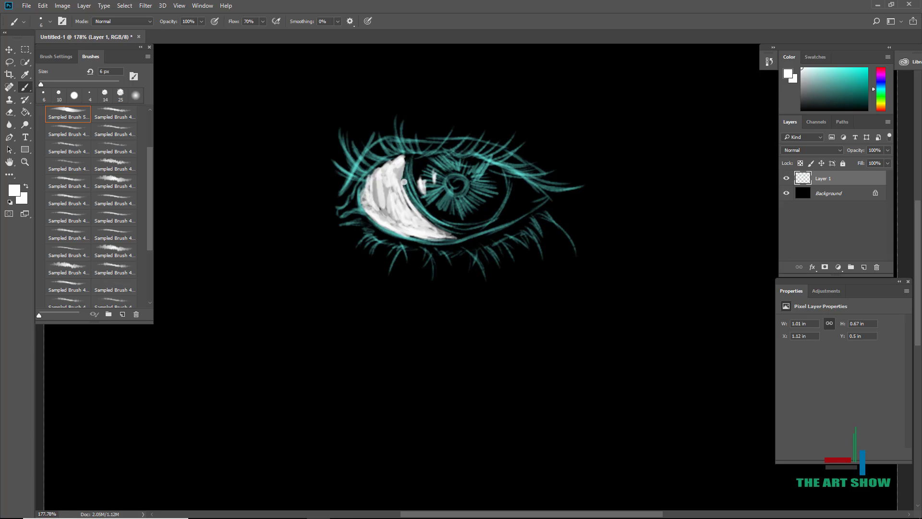
pyautogui.moveTo(404, 182); pyautogui.dragTo(462, 237)
# Shade the outer part of the eyeball grey and paint the inner corner of the eye orange-red
pyautogui.moveTo(813, 89); pyautogui.dragTo(803, 81)
pyautogui.moveTo(520, 187)
pyautogui.mouseDown()
pyautogui.moveTo(497, 223)
pyautogui.moveTo(528, 185)
pyautogui.moveTo(537, 200)
pyautogui.moveTo(465, 233)
pyautogui.moveTo(512, 201)
pyautogui.moveTo(485, 205)
pyautogui.mouseUp()
pyautogui.click(831, 68)
pyautogui.moveTo(878, 75); pyautogui.dragTo(880, 109)
pyautogui.moveTo(357, 202)
pyautogui.mouseDown()
pyautogui.moveTo(339, 211)
pyautogui.moveTo(361, 192)
pyautogui.mouseUp()
# Sample the teal of the upper lid line and add more lash strokes above the iris
pyautogui.moveTo(880, 82); pyautogui.dragTo(881, 87)
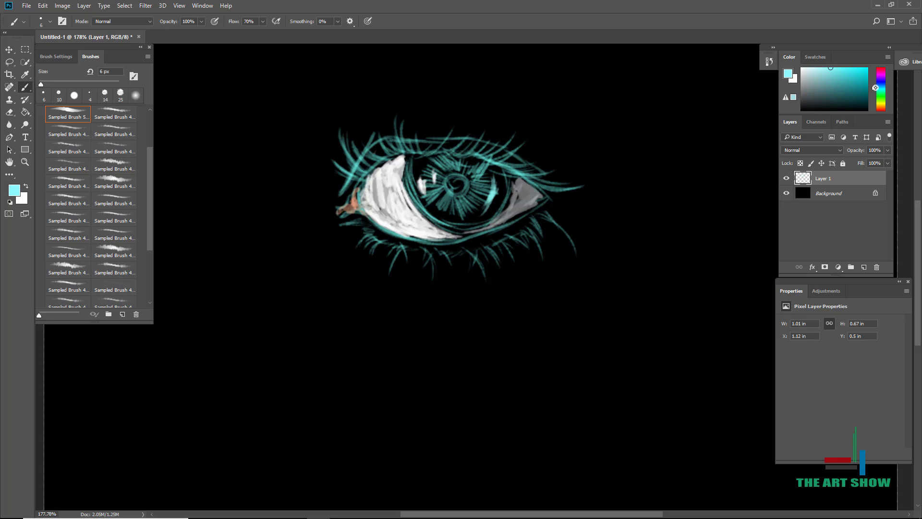
pyautogui.moveTo(823, 98); pyautogui.dragTo(815, 110)
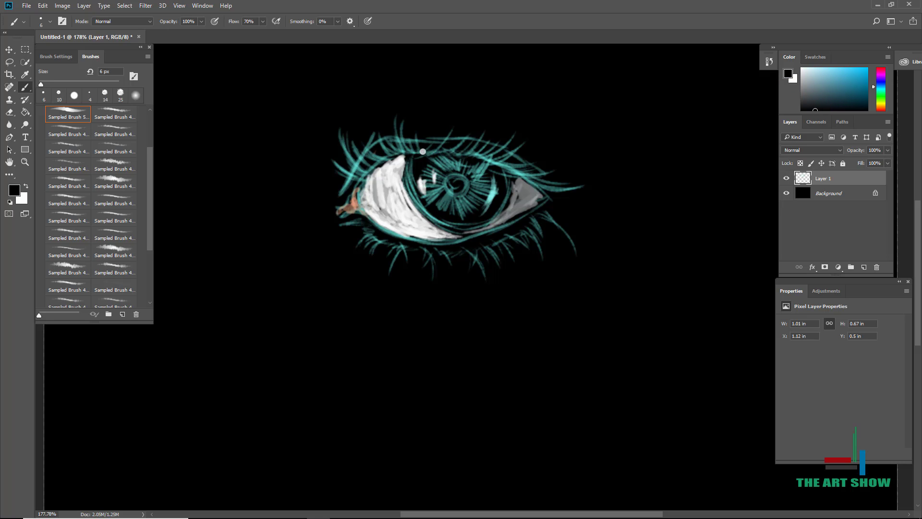
pyautogui.keyDown('alt'); pyautogui.click(452, 138); pyautogui.keyUp('alt')
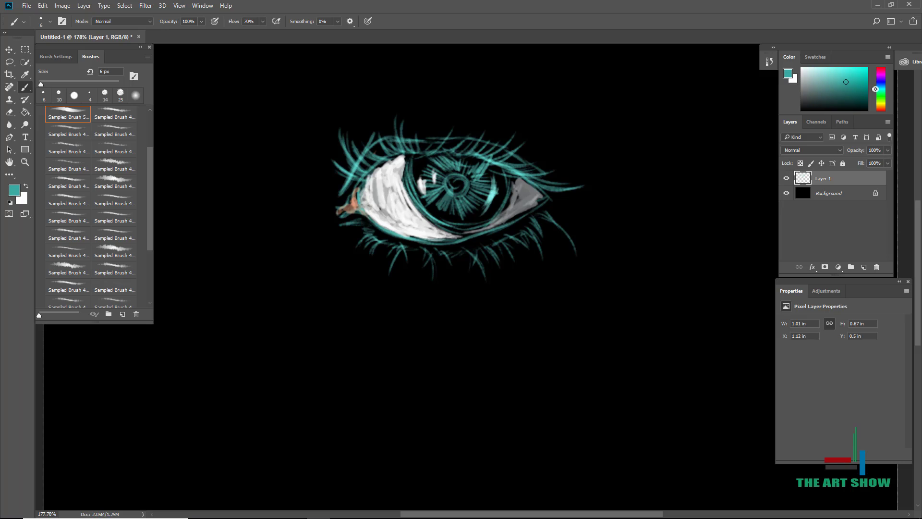
pyautogui.moveTo(421, 140); pyautogui.dragTo(444, 140)
pyautogui.moveTo(433, 151)
pyautogui.mouseDown()
pyautogui.moveTo(456, 126)
pyautogui.moveTo(448, 143)
pyautogui.mouseUp()
pyautogui.moveTo(445, 152); pyautogui.dragTo(461, 125)
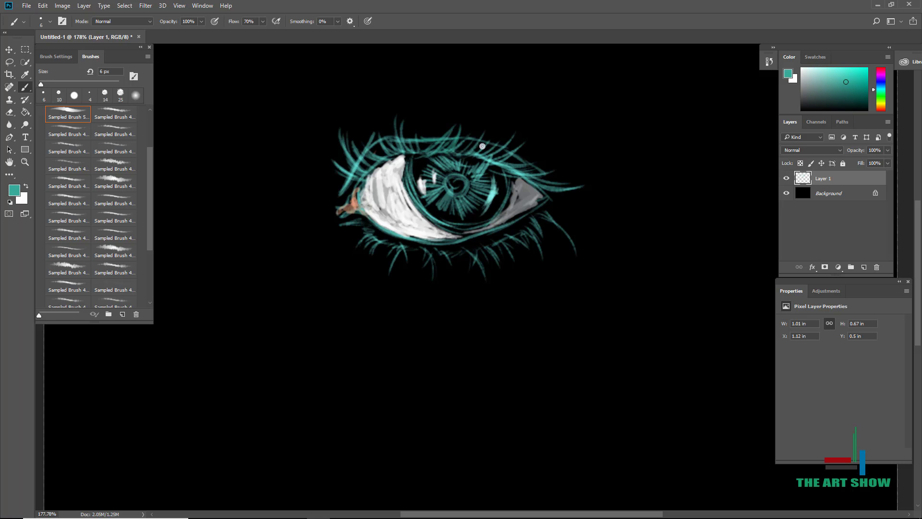
# Thicken the iris outline in teal along its outer, inner and lower edges
pyautogui.moveTo(511, 174); pyautogui.dragTo(509, 201)
pyautogui.moveTo(409, 156); pyautogui.dragTo(413, 193)
pyautogui.moveTo(404, 157); pyautogui.dragTo(419, 213)
pyautogui.moveTo(410, 185); pyautogui.dragTo(465, 234)
# Switch to a muted red and paint a small accent on the upper lid near the inner lashes
pyautogui.scroll(-12, 428, 168)
pyautogui.scroll(11, 428, 169)
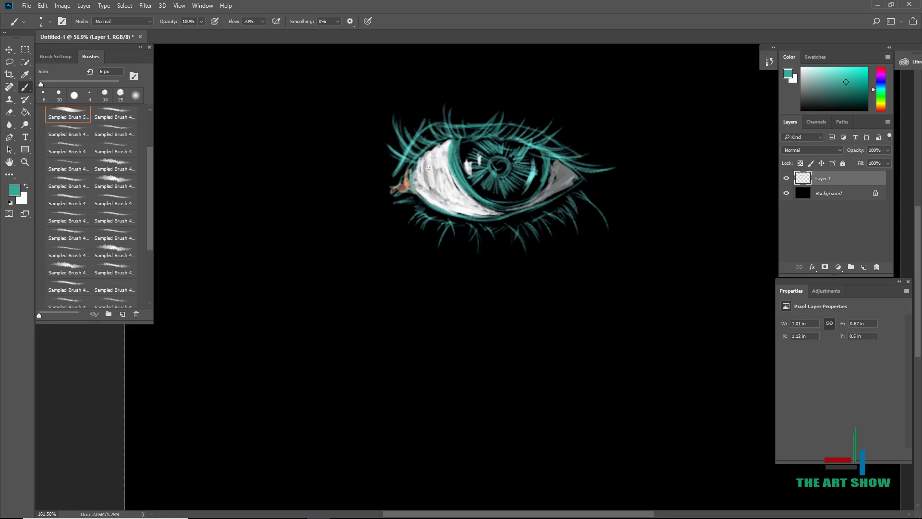
pyautogui.scroll(3, 428, 168)
pyautogui.click(881, 110)
pyautogui.click(844, 76)
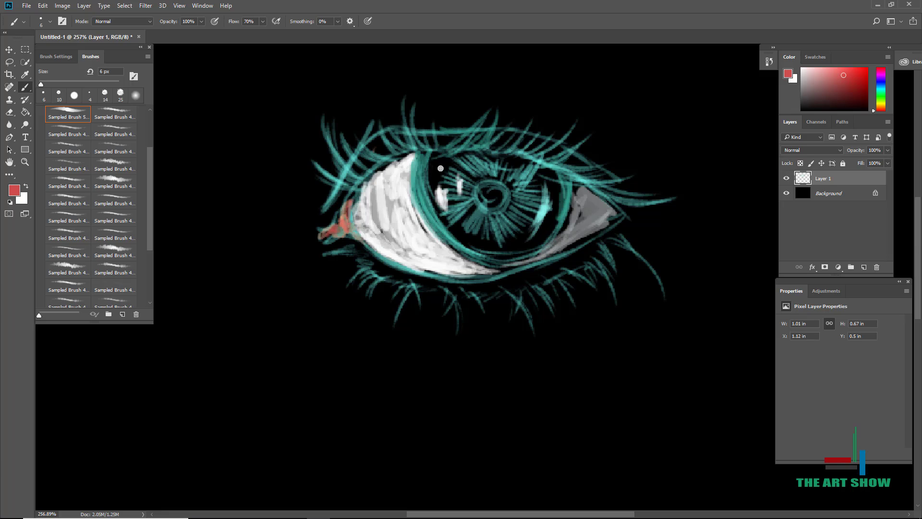
pyautogui.moveTo(402, 146); pyautogui.dragTo(392, 136)
# Switch back to turquoise and draw thin curved fold lines beneath the eye and around its inner and outer corners
pyautogui.click(881, 90)
pyautogui.moveTo(352, 299); pyautogui.dragTo(451, 350)
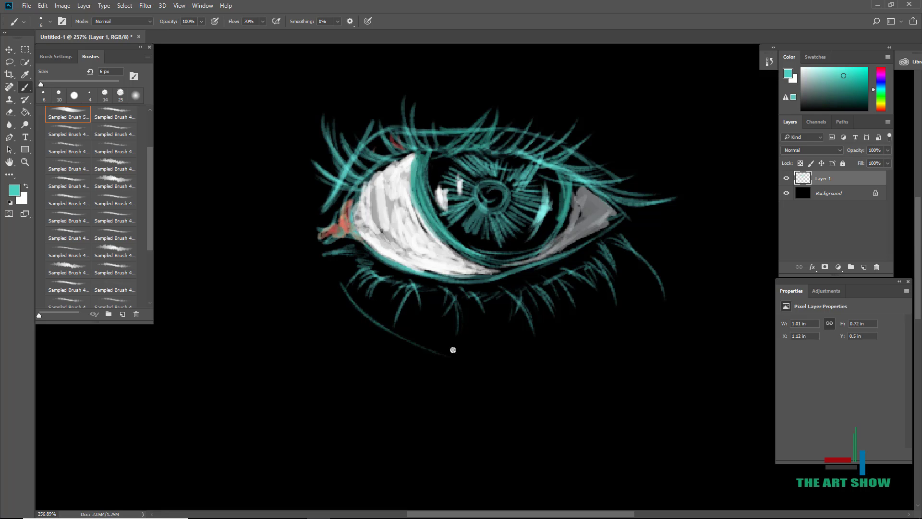
pyautogui.moveTo(416, 310); pyautogui.dragTo(531, 340)
pyautogui.moveTo(319, 235)
pyautogui.mouseDown()
pyautogui.moveTo(328, 243)
pyautogui.moveTo(350, 236)
pyautogui.mouseUp()
pyautogui.scroll(-3, 399, 88)
pyautogui.moveTo(557, 182)
pyautogui.mouseDown()
pyautogui.moveTo(528, 194)
pyautogui.moveTo(566, 176)
pyautogui.mouseUp()
pyautogui.moveTo(545, 207)
pyautogui.mouseDown()
pyautogui.moveTo(583, 195)
pyautogui.moveTo(531, 250)
pyautogui.mouseUp()
pyautogui.scroll(-5, 572, 144)
pyautogui.scroll(5, 573, 144)
pyautogui.scroll(-5, 572, 144)
pyautogui.scroll(5, 542, 193)
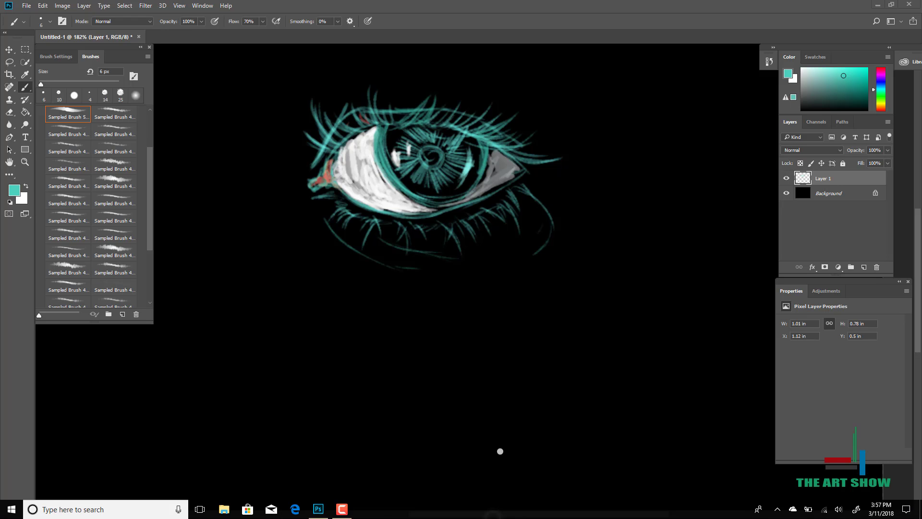
pyautogui.click(340, 509)
pyautogui.click(836, 451)
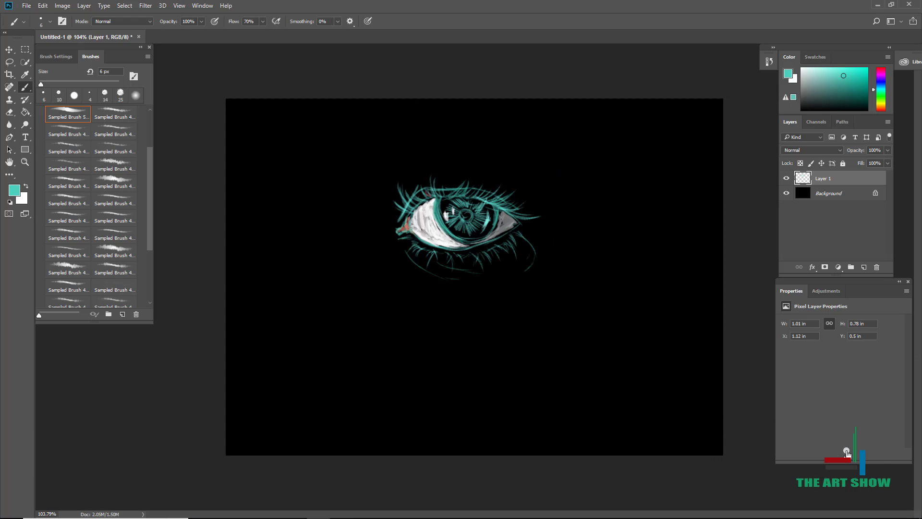
# Set the foreground colour to bright yellow and paint a curved row of dots sweeping beneath the eye
pyautogui.moveTo(880, 95); pyautogui.dragTo(879, 104)
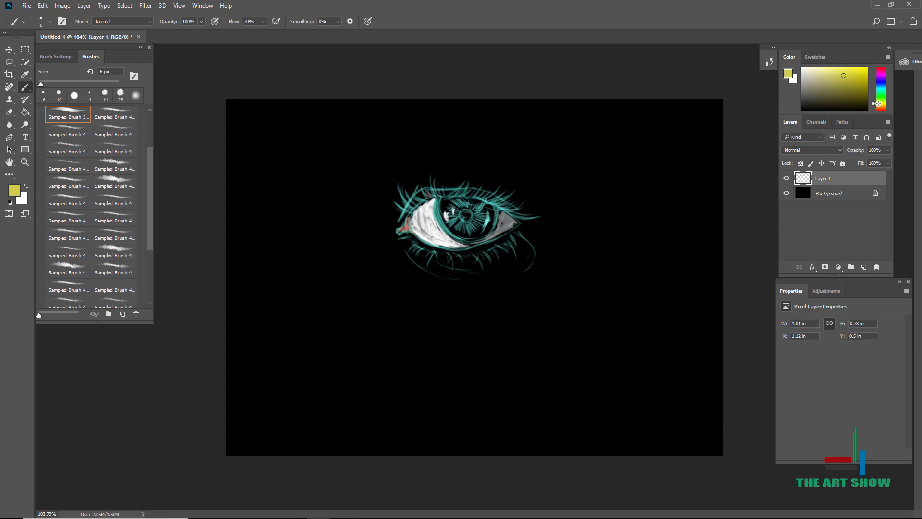
pyautogui.moveTo(866, 70); pyautogui.dragTo(878, 66)
pyautogui.scroll(5, 859, 64)
pyautogui.click(252, 257)
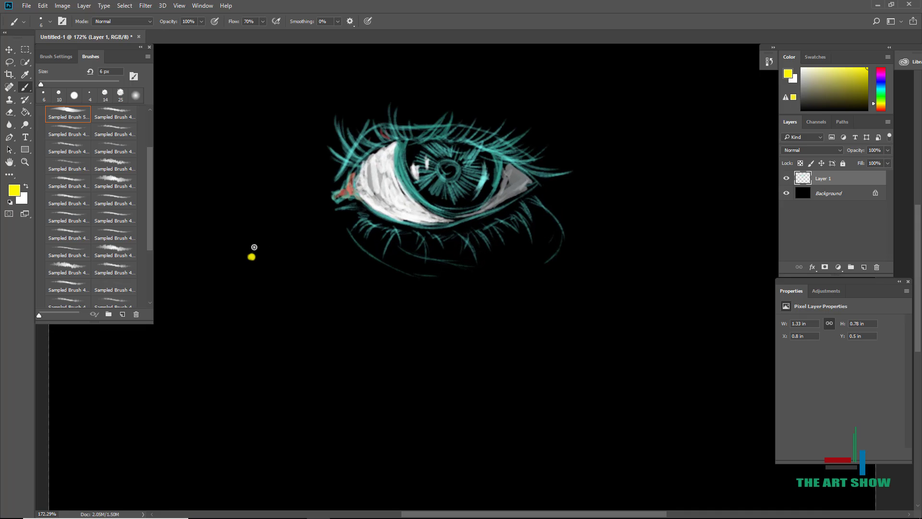
pyautogui.click(267, 277)
pyautogui.click(276, 288)
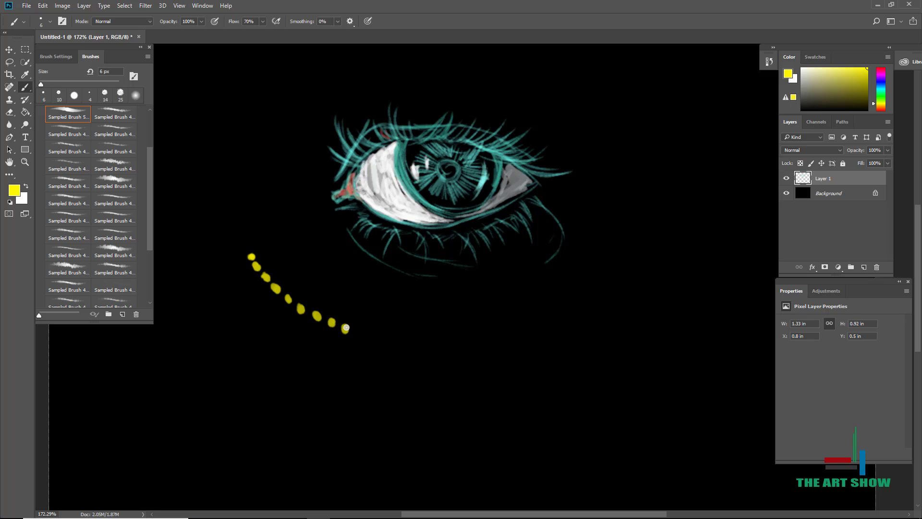
pyautogui.click(355, 335)
pyautogui.click(366, 340)
pyautogui.click(379, 347)
pyautogui.click(391, 350)
pyautogui.click(402, 352)
pyautogui.click(417, 355)
pyautogui.click(429, 353)
pyautogui.click(446, 353)
pyautogui.click(506, 336)
pyautogui.click(521, 329)
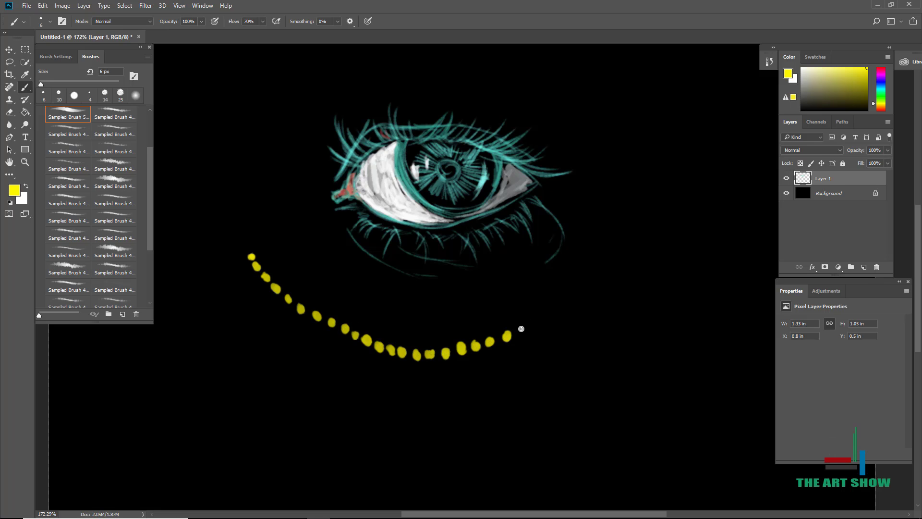
pyautogui.click(531, 323)
pyautogui.click(545, 317)
pyautogui.click(554, 313)
pyautogui.click(566, 305)
pyautogui.click(579, 298)
pyautogui.click(592, 288)
pyautogui.click(601, 274)
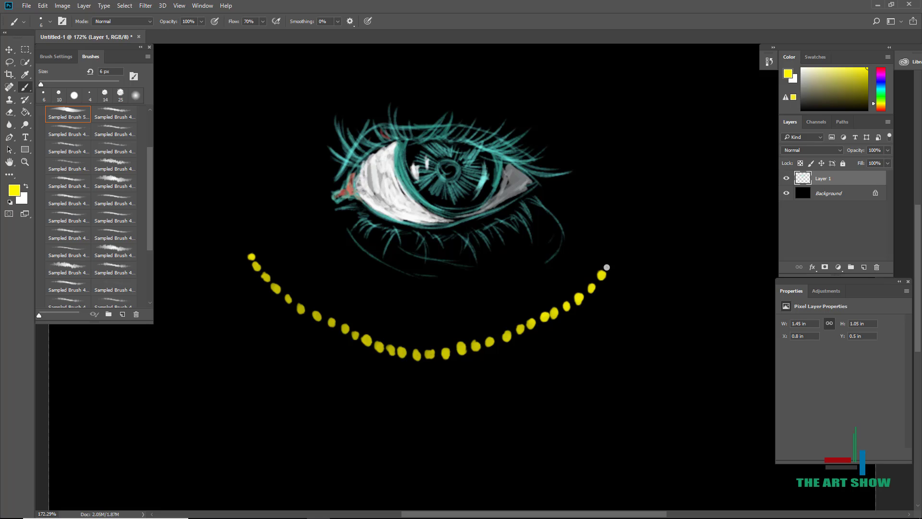
pyautogui.click(610, 262)
pyautogui.click(617, 251)
# Paint a second, parallel row of yellow dots just above the first curved row
pyautogui.click(245, 246)
pyautogui.click(253, 242)
pyautogui.click(258, 249)
pyautogui.click(263, 258)
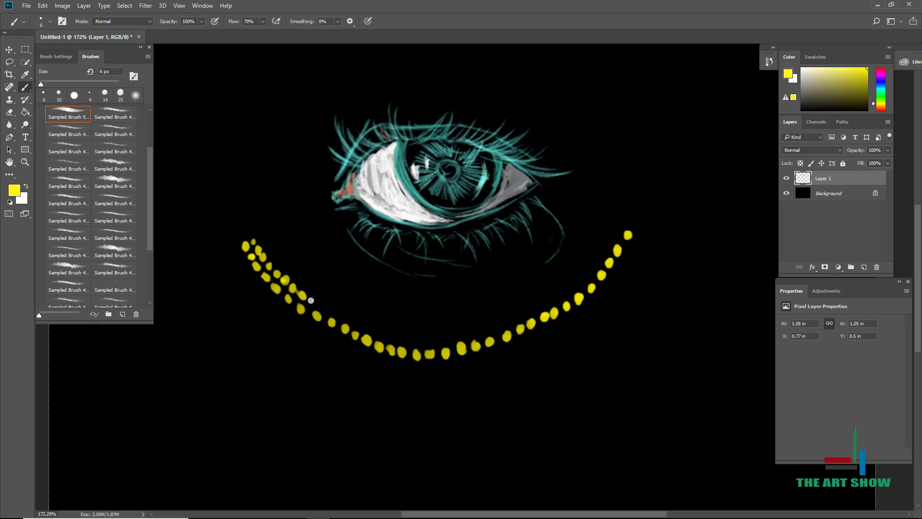
pyautogui.click(349, 318)
pyautogui.click(358, 323)
pyautogui.click(390, 333)
pyautogui.click(402, 335)
pyautogui.click(416, 339)
pyautogui.click(428, 340)
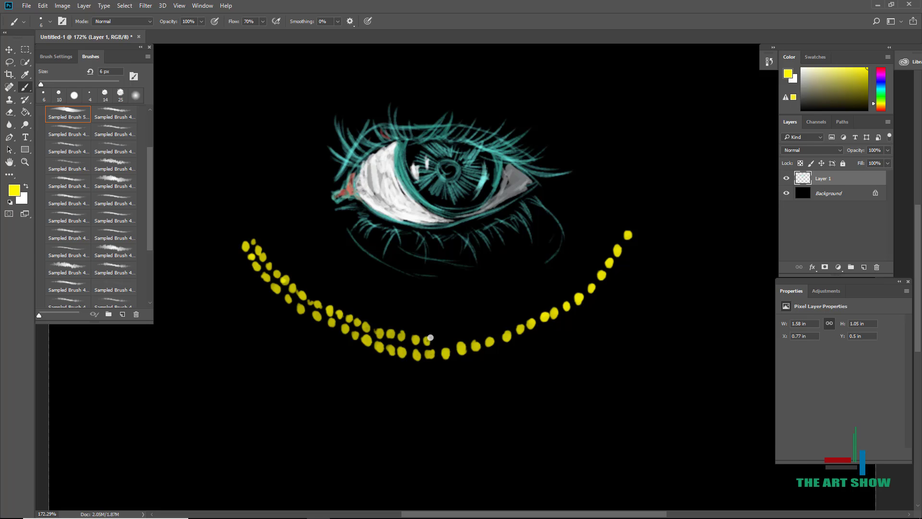
pyautogui.click(443, 341)
pyautogui.click(460, 333)
pyautogui.click(473, 332)
pyautogui.click(501, 320)
pyautogui.click(516, 315)
pyautogui.click(531, 310)
pyautogui.click(542, 303)
pyautogui.click(560, 292)
pyautogui.click(574, 282)
pyautogui.click(586, 272)
pyautogui.click(605, 247)
pyautogui.click(613, 234)
pyautogui.click(625, 223)
# Set the foreground colour to bright red and paint a row of dots along the underside of the lower yellow row
pyautogui.scroll(-10, 626, 214)
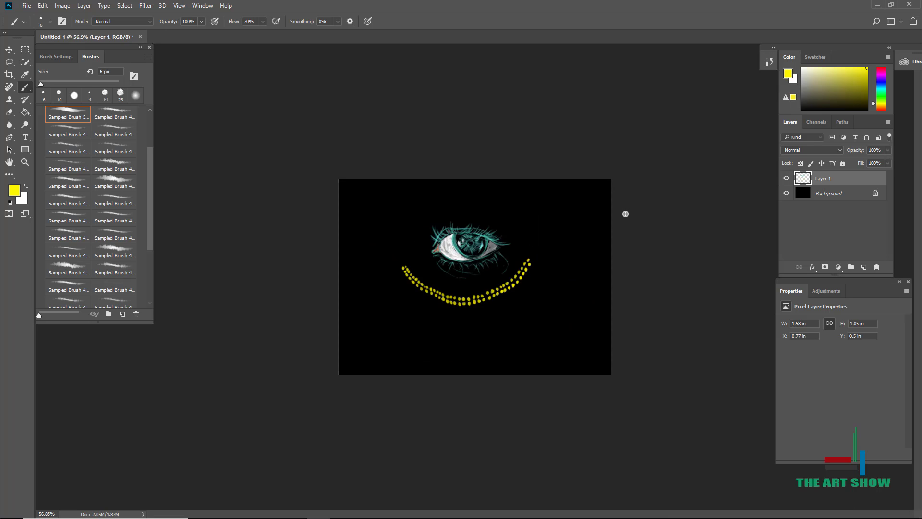
pyautogui.scroll(10, 626, 215)
pyautogui.scroll(5, 296, 272)
pyautogui.click(881, 110)
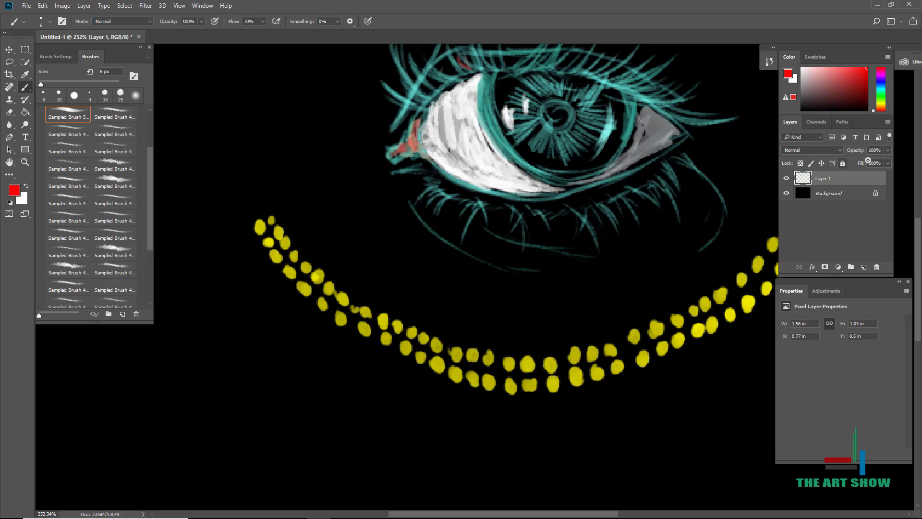
pyautogui.click(261, 236)
pyautogui.click(272, 248)
pyautogui.click(281, 263)
pyautogui.click(294, 278)
pyautogui.click(313, 297)
pyautogui.click(332, 310)
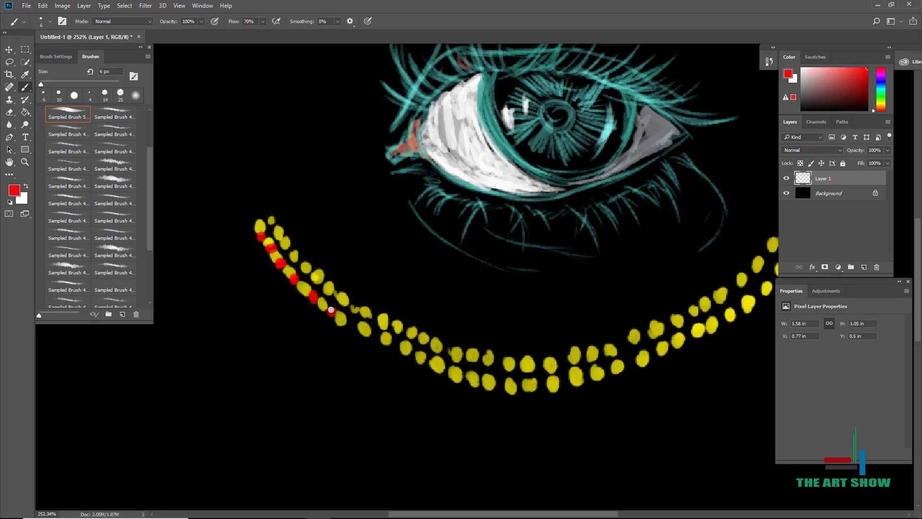
pyautogui.click(350, 326)
pyautogui.click(372, 340)
pyautogui.click(394, 347)
pyautogui.click(412, 359)
pyautogui.click(427, 365)
pyautogui.click(443, 374)
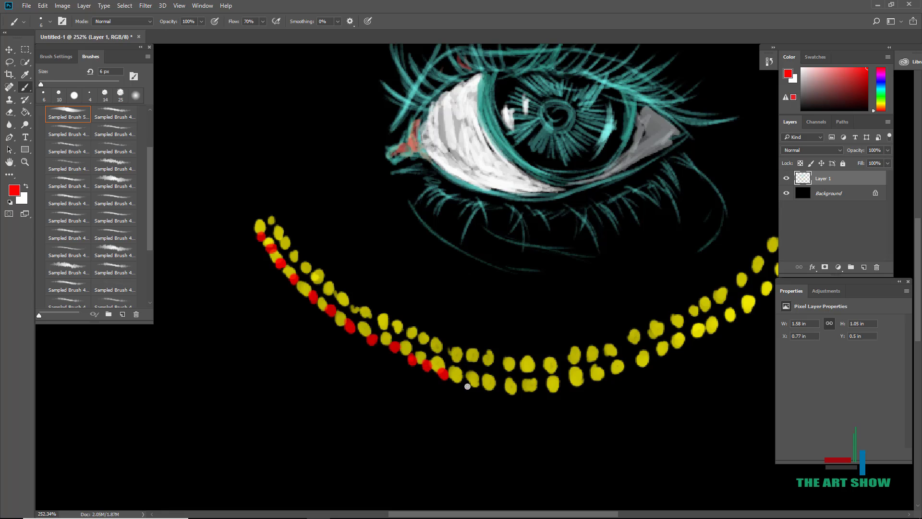
pyautogui.click(465, 381)
pyautogui.click(482, 386)
pyautogui.click(498, 389)
pyautogui.click(519, 392)
pyautogui.scroll(-3, 521, 389)
pyautogui.scroll(4, 468, 315)
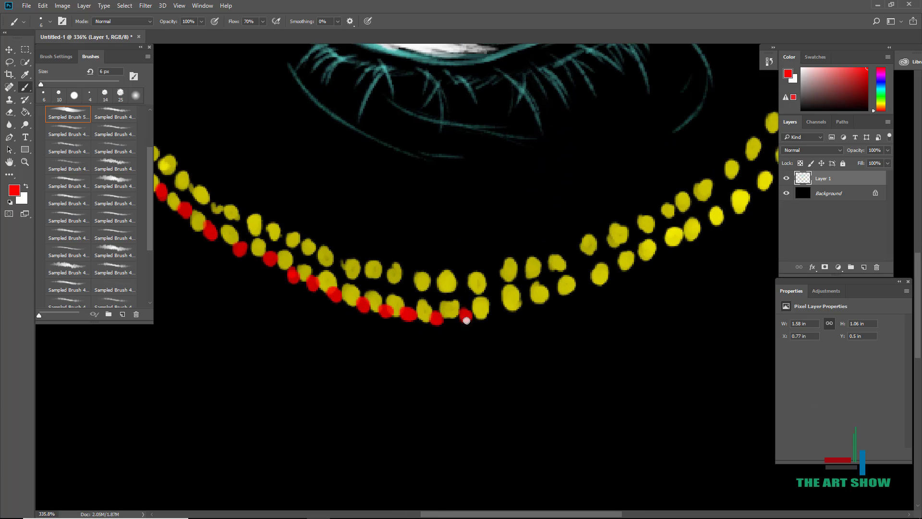
pyautogui.click(497, 313)
pyautogui.click(528, 303)
pyautogui.click(554, 299)
pyautogui.click(580, 287)
pyautogui.click(617, 275)
pyautogui.click(639, 260)
pyautogui.click(662, 247)
pyautogui.moveTo(745, 196); pyautogui.dragTo(660, 237)
pyautogui.click(605, 280)
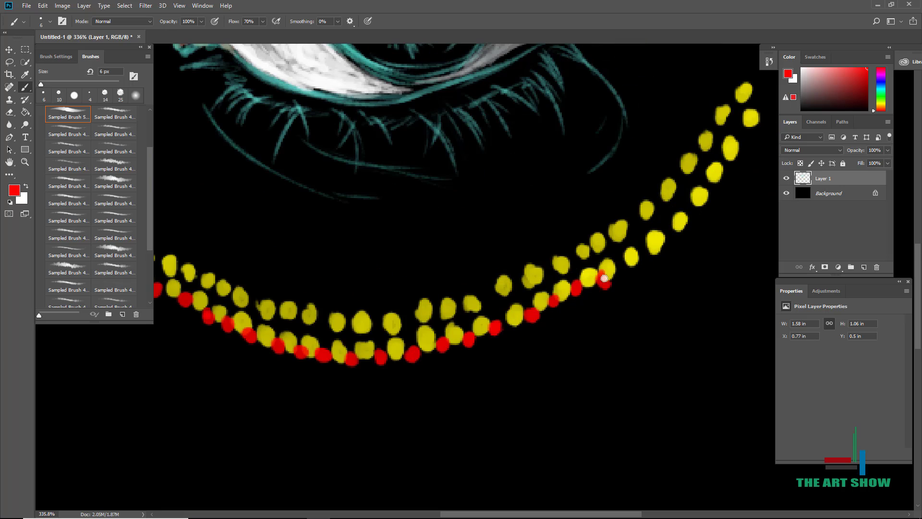
pyautogui.click(623, 264)
pyautogui.click(643, 253)
pyautogui.click(668, 229)
pyautogui.scroll(-4, 726, 163)
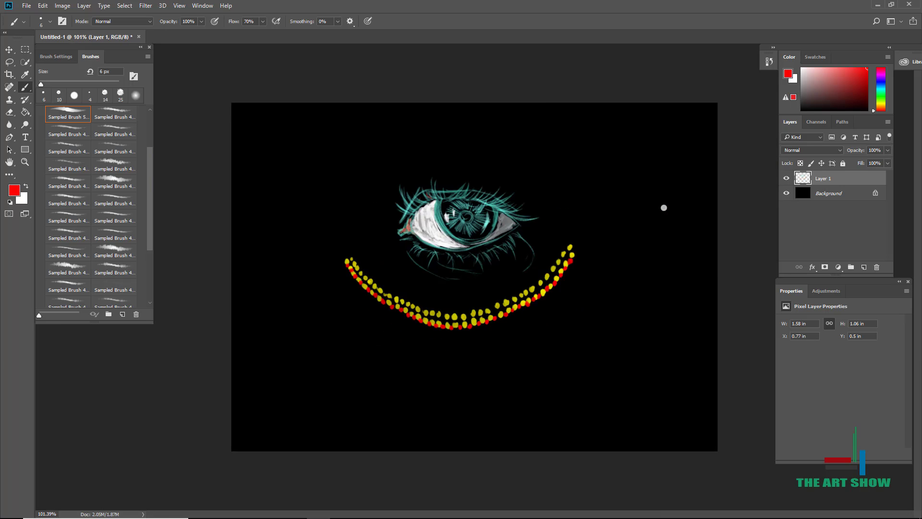
# Switch to crimson and draw broken curved lines just above the inner half of the yellow dot rows
pyautogui.scroll(3, 663, 208)
pyautogui.click(857, 94)
pyautogui.click(869, 67)
pyautogui.moveTo(229, 188)
pyautogui.mouseDown()
pyautogui.moveTo(311, 268)
pyautogui.moveTo(399, 317)
pyautogui.moveTo(433, 323)
pyautogui.mouseUp()
pyautogui.scroll(-5, 490, 322)
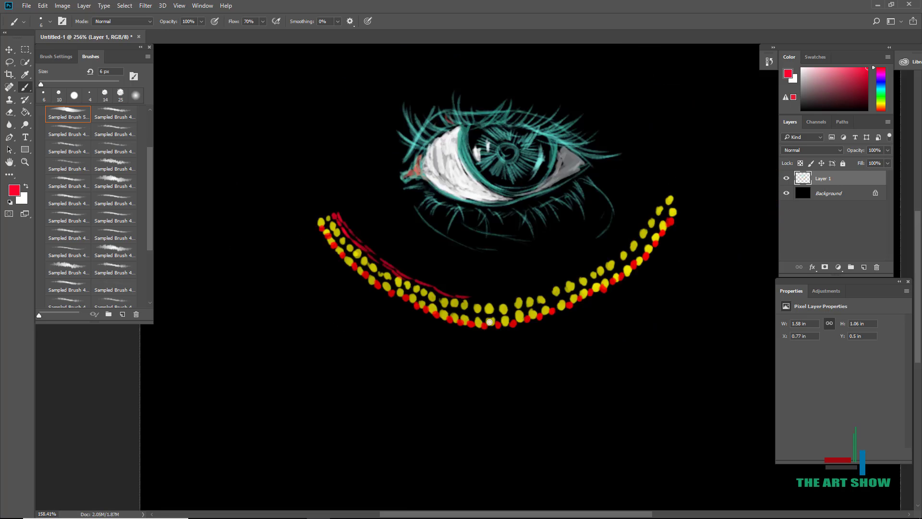
# Draw a dashed crimson petal outline rising from the inner end of the dots and winding back down beneath the eye
pyautogui.scroll(3, 490, 322)
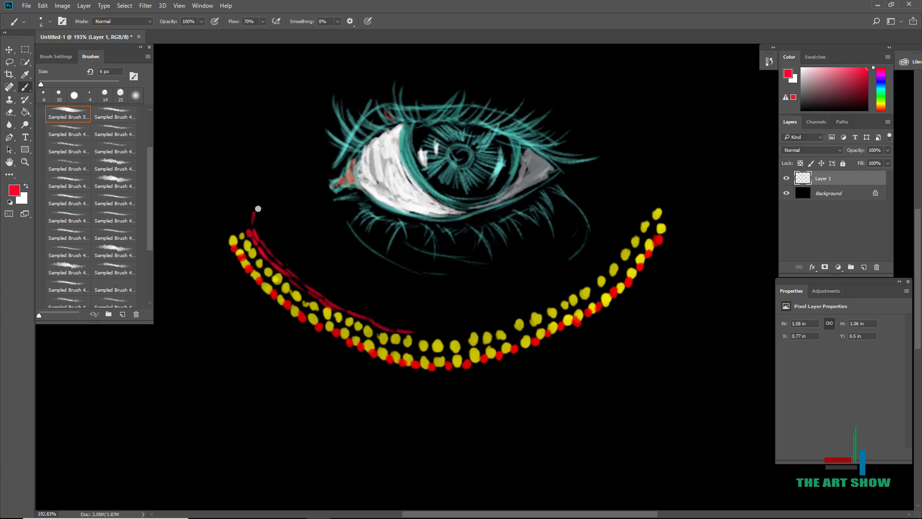
pyautogui.moveTo(247, 212)
pyautogui.mouseDown()
pyautogui.moveTo(274, 168)
pyautogui.moveTo(294, 159)
pyautogui.mouseUp()
pyautogui.moveTo(310, 198)
pyautogui.mouseDown()
pyautogui.moveTo(318, 234)
pyautogui.moveTo(346, 270)
pyautogui.mouseUp()
pyautogui.moveTo(302, 176); pyautogui.dragTo(326, 250)
pyautogui.scroll(-5, 341, 211)
pyautogui.scroll(4, 341, 200)
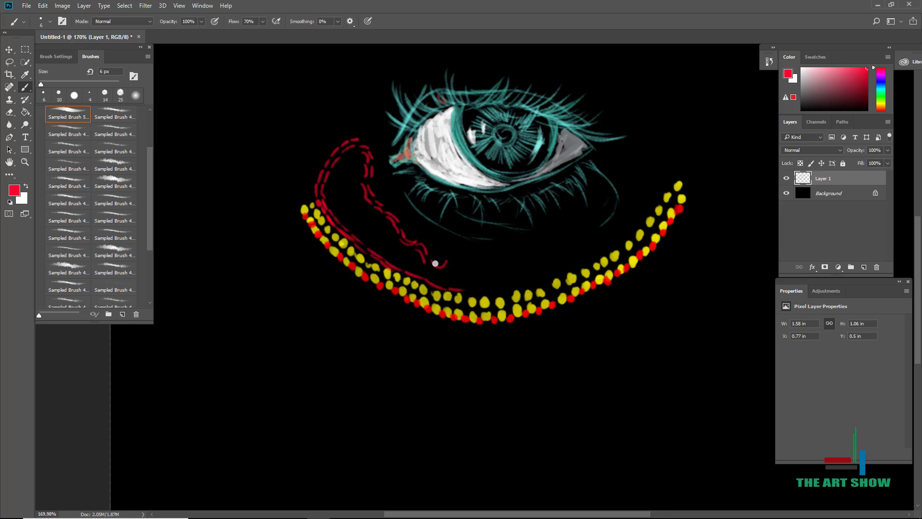
pyautogui.moveTo(435, 263)
pyautogui.mouseDown()
pyautogui.moveTo(454, 257)
pyautogui.moveTo(442, 264)
pyautogui.mouseUp()
# Switch to light pink and fill the crimson petal with fine flowing contour lines tapering toward the dots
pyautogui.click(866, 81)
pyautogui.click(822, 68)
pyautogui.moveTo(328, 195)
pyautogui.mouseDown()
pyautogui.moveTo(366, 205)
pyautogui.moveTo(391, 264)
pyautogui.mouseUp()
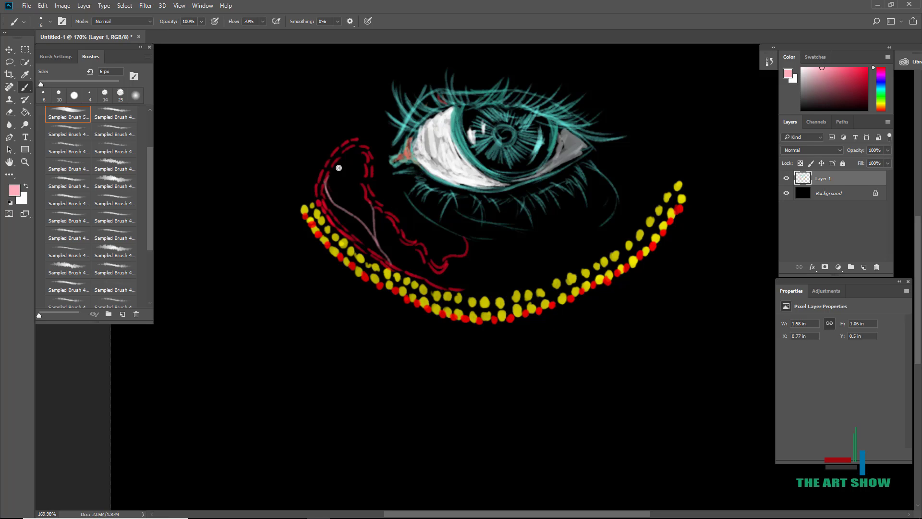
pyautogui.moveTo(343, 163); pyautogui.dragTo(392, 263)
pyautogui.moveTo(344, 170); pyautogui.dragTo(361, 172)
pyautogui.moveTo(341, 203)
pyautogui.mouseDown()
pyautogui.moveTo(333, 179)
pyautogui.moveTo(367, 211)
pyautogui.moveTo(364, 157)
pyautogui.mouseUp()
pyautogui.moveTo(349, 165)
pyautogui.mouseDown()
pyautogui.moveTo(396, 269)
pyautogui.moveTo(496, 291)
pyautogui.mouseUp()
# Draw a second pink leaf shape filled with contour lines above the middle of the dot rows, with a tail reaching the dots
pyautogui.scroll(-7, 439, 309)
pyautogui.scroll(8, 438, 309)
pyautogui.moveTo(379, 291)
pyautogui.mouseDown()
pyautogui.moveTo(399, 309)
pyautogui.moveTo(488, 278)
pyautogui.moveTo(526, 298)
pyautogui.mouseUp()
pyautogui.moveTo(472, 285); pyautogui.dragTo(517, 301)
pyautogui.moveTo(381, 291)
pyautogui.mouseDown()
pyautogui.moveTo(448, 290)
pyautogui.moveTo(405, 287)
pyautogui.moveTo(457, 299)
pyautogui.moveTo(444, 284)
pyautogui.moveTo(454, 294)
pyautogui.mouseUp()
pyautogui.moveTo(400, 273); pyautogui.dragTo(500, 294)
pyautogui.scroll(-7, 531, 311)
pyautogui.scroll(6, 532, 312)
pyautogui.moveTo(390, 296)
pyautogui.mouseDown()
pyautogui.moveTo(456, 291)
pyautogui.moveTo(527, 302)
pyautogui.mouseUp()
pyautogui.scroll(-4, 436, 286)
pyautogui.scroll(6, 435, 287)
pyautogui.scroll(-3, 435, 286)
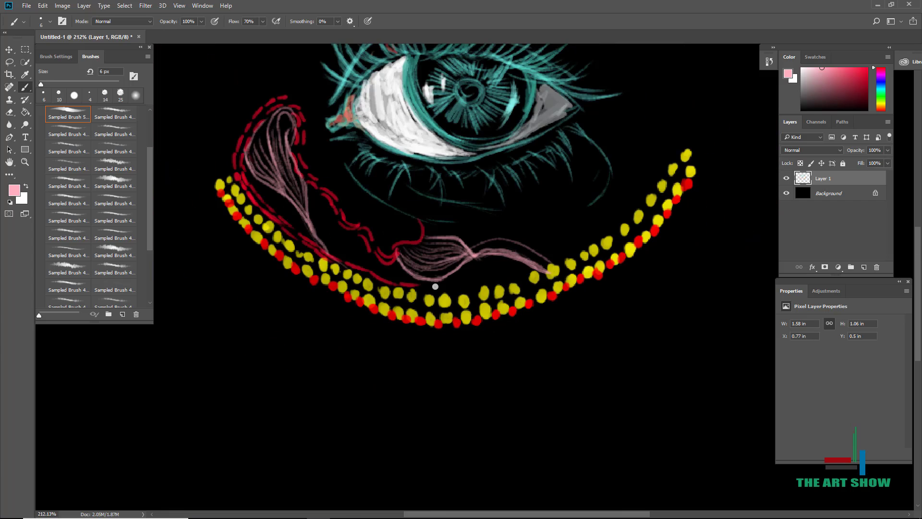
# Switch to golden yellow and draw flowing strands from beneath the outer eye corner down toward the dot rows
pyautogui.click(879, 103)
pyautogui.click(867, 68)
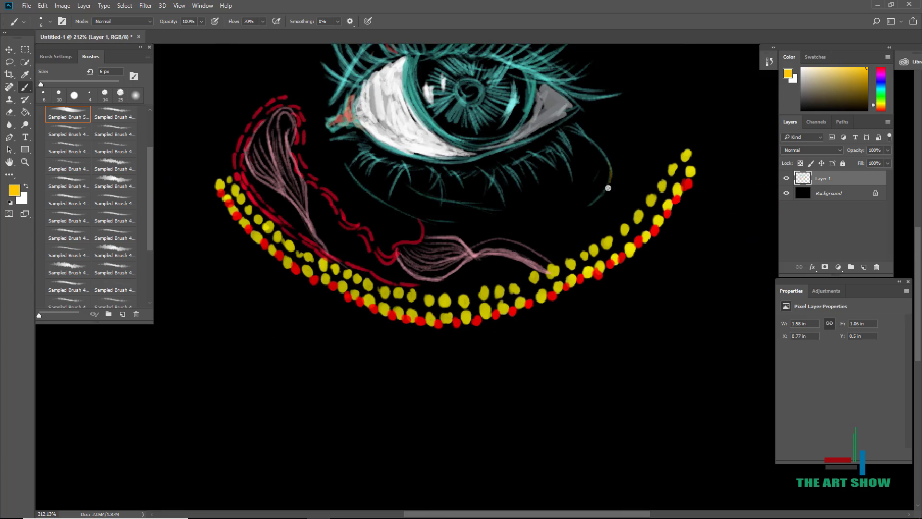
pyautogui.moveTo(609, 187); pyautogui.dragTo(572, 255)
pyautogui.moveTo(564, 153)
pyautogui.mouseDown()
pyautogui.moveTo(581, 196)
pyautogui.moveTo(570, 152)
pyautogui.moveTo(588, 198)
pyautogui.mouseUp()
pyautogui.moveTo(581, 147)
pyautogui.mouseDown()
pyautogui.moveTo(594, 195)
pyautogui.moveTo(602, 190)
pyautogui.mouseUp()
pyautogui.moveTo(596, 145)
pyautogui.mouseDown()
pyautogui.moveTo(570, 169)
pyautogui.moveTo(571, 193)
pyautogui.mouseUp()
pyautogui.moveTo(559, 166)
pyautogui.mouseDown()
pyautogui.moveTo(570, 192)
pyautogui.moveTo(556, 167)
pyautogui.moveTo(563, 235)
pyautogui.moveTo(550, 171)
pyautogui.moveTo(549, 234)
pyautogui.moveTo(545, 168)
pyautogui.moveTo(547, 237)
pyautogui.moveTo(537, 174)
pyautogui.moveTo(548, 255)
pyautogui.mouseUp()
pyautogui.moveTo(535, 177)
pyautogui.mouseDown()
pyautogui.moveTo(542, 252)
pyautogui.moveTo(527, 176)
pyautogui.moveTo(537, 213)
pyautogui.moveTo(516, 182)
pyautogui.moveTo(559, 269)
pyautogui.moveTo(495, 226)
pyautogui.moveTo(504, 311)
pyautogui.mouseUp()
# Extend the golden strands beneath the lower lashes toward the inner eye corner, converging above the pink leaf's tail
pyautogui.scroll(-5, 559, 269)
pyautogui.scroll(6, 559, 269)
pyautogui.moveTo(491, 232)
pyautogui.mouseDown()
pyautogui.moveTo(498, 310)
pyautogui.moveTo(489, 304)
pyautogui.mouseUp()
pyautogui.moveTo(469, 212)
pyautogui.mouseDown()
pyautogui.moveTo(483, 298)
pyautogui.moveTo(475, 288)
pyautogui.mouseUp()
pyautogui.moveTo(437, 221); pyautogui.dragTo(478, 297)
pyautogui.moveTo(380, 283)
pyautogui.mouseDown()
pyautogui.moveTo(519, 330)
pyautogui.moveTo(482, 321)
pyautogui.moveTo(518, 331)
pyautogui.moveTo(495, 321)
pyautogui.mouseUp()
pyautogui.moveTo(428, 290); pyautogui.dragTo(528, 334)
pyautogui.moveTo(434, 275); pyautogui.dragTo(535, 337)
pyautogui.moveTo(434, 271); pyautogui.dragTo(481, 300)
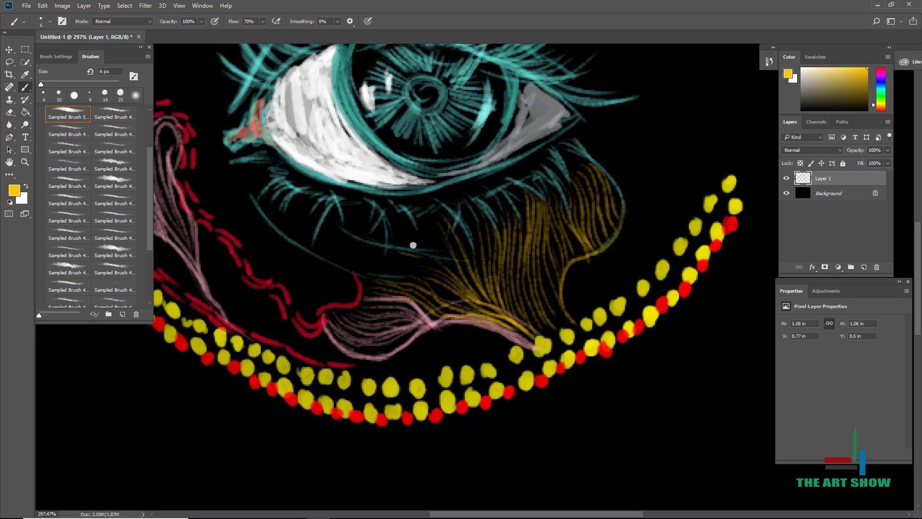
pyautogui.moveTo(338, 231)
pyautogui.mouseDown()
pyautogui.moveTo(376, 256)
pyautogui.moveTo(440, 273)
pyautogui.moveTo(417, 277)
pyautogui.mouseUp()
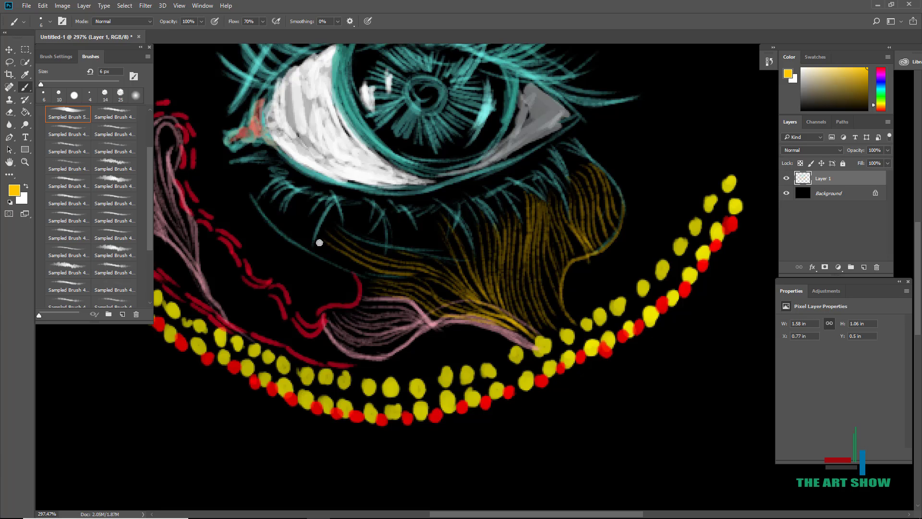
pyautogui.moveTo(329, 251); pyautogui.dragTo(390, 281)
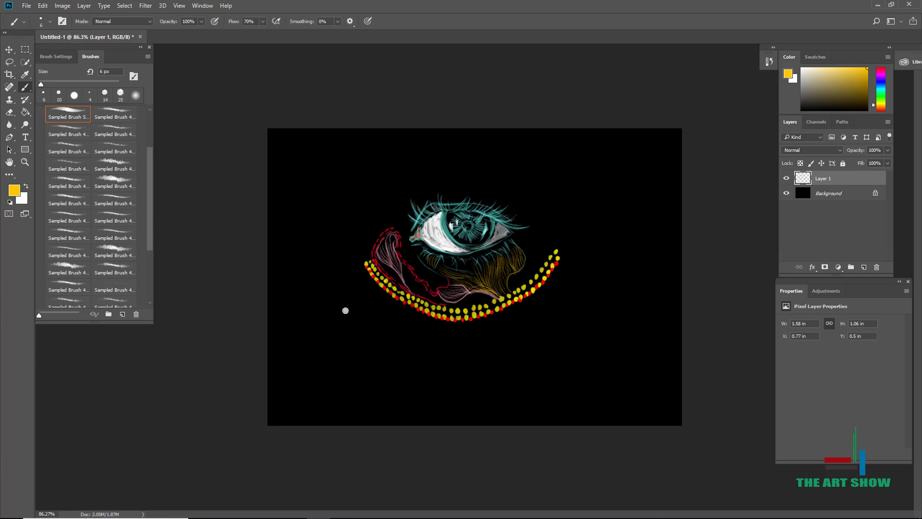
# Switch to turquoise green and draw curved strands around the outer eye corner along the edge of the golden area
pyautogui.scroll(-6, 345, 310)
pyautogui.scroll(5, 345, 310)
pyautogui.click(875, 89)
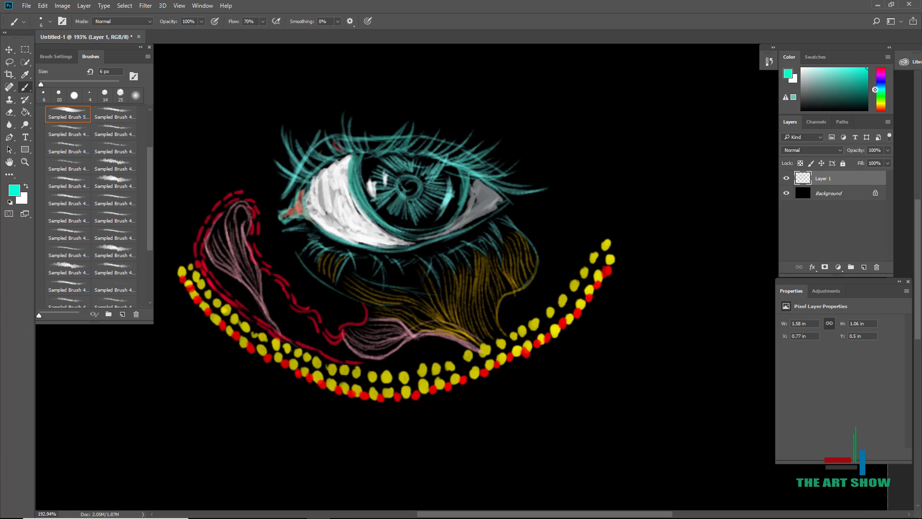
pyautogui.moveTo(524, 226); pyautogui.dragTo(540, 258)
pyautogui.moveTo(510, 207)
pyautogui.mouseDown()
pyautogui.moveTo(539, 236)
pyautogui.moveTo(517, 199)
pyautogui.moveTo(551, 270)
pyautogui.moveTo(526, 292)
pyautogui.moveTo(507, 337)
pyautogui.mouseUp()
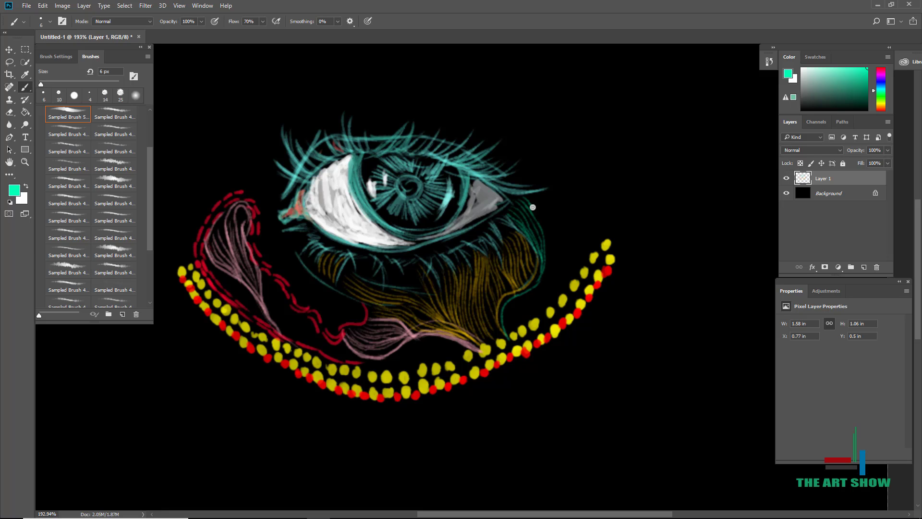
pyautogui.moveTo(533, 207); pyautogui.dragTo(548, 269)
# Fill the area between the inner eye corner and the crimson petal with flowing green strands
pyautogui.scroll(-5, 560, 331)
pyautogui.scroll(5, 473, 281)
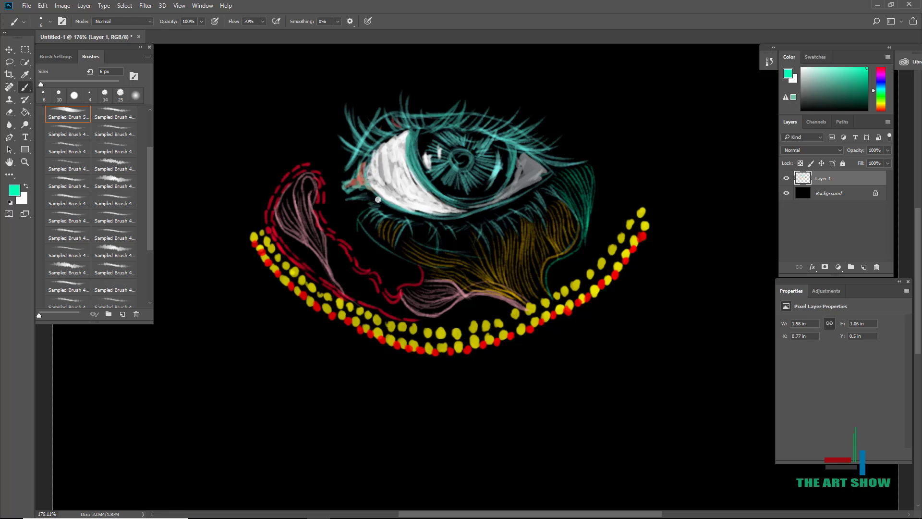
pyautogui.moveTo(378, 199)
pyautogui.mouseDown()
pyautogui.moveTo(369, 226)
pyautogui.moveTo(392, 268)
pyautogui.moveTo(377, 253)
pyautogui.moveTo(380, 233)
pyautogui.moveTo(397, 271)
pyautogui.moveTo(359, 245)
pyautogui.moveTo(416, 282)
pyautogui.mouseUp()
pyautogui.moveTo(358, 248); pyautogui.dragTo(368, 267)
pyautogui.scroll(-4, 408, 305)
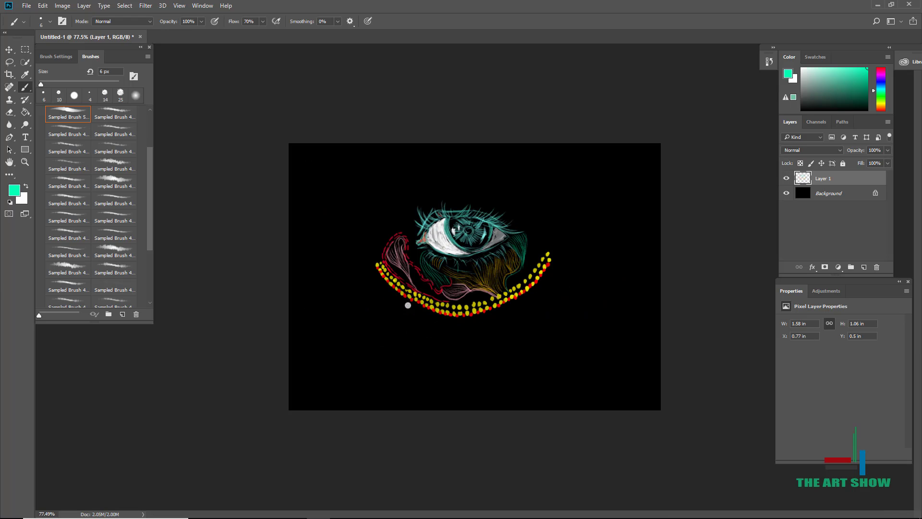
# Add green strands around the inner eye corner and a curl above the upper lid that sweeps upward
pyautogui.scroll(5, 408, 306)
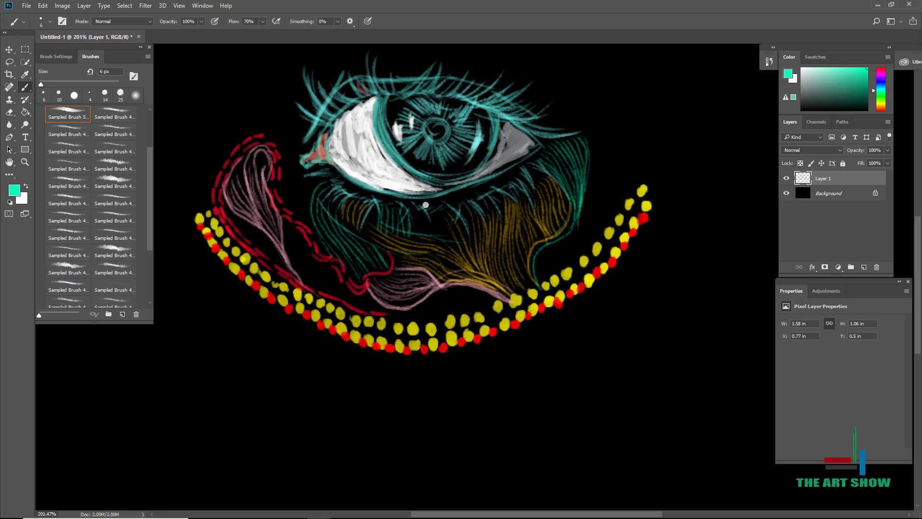
pyautogui.scroll(-5, 483, 293)
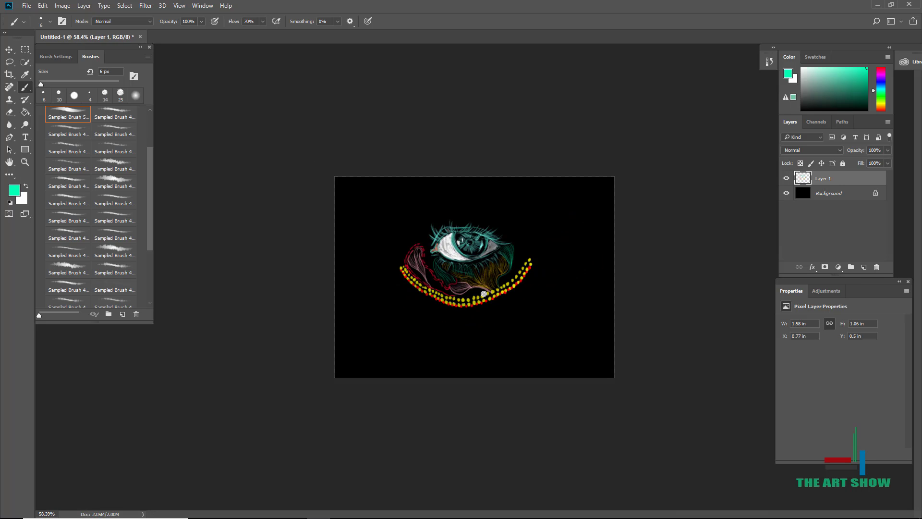
pyautogui.scroll(5, 484, 293)
pyautogui.moveTo(385, 279)
pyautogui.mouseDown()
pyautogui.moveTo(367, 317)
pyautogui.moveTo(365, 266)
pyautogui.moveTo(350, 275)
pyautogui.moveTo(389, 240)
pyautogui.moveTo(331, 204)
pyautogui.moveTo(343, 220)
pyautogui.moveTo(401, 171)
pyautogui.mouseUp()
pyautogui.scroll(-5, 350, 275)
pyautogui.scroll(5, 350, 274)
pyautogui.scroll(-5, 336, 276)
pyautogui.scroll(4, 317, 277)
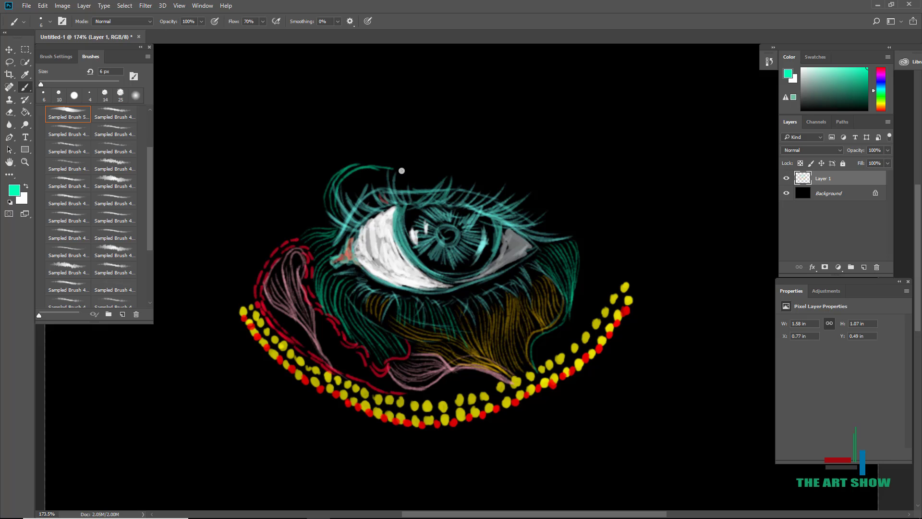
pyautogui.scroll(-5, 468, 95)
pyautogui.scroll(5, 468, 95)
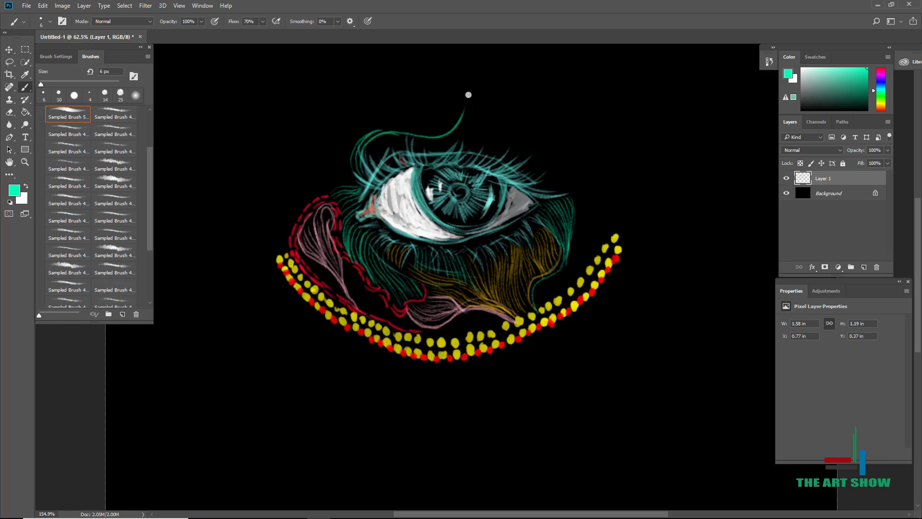
# Draw wavy green strands sweeping up and outward from the outer corner of the upper lid
pyautogui.moveTo(551, 197)
pyautogui.mouseDown()
pyautogui.moveTo(590, 179)
pyautogui.moveTo(629, 131)
pyautogui.moveTo(544, 189)
pyautogui.moveTo(632, 117)
pyautogui.moveTo(654, 121)
pyautogui.mouseUp()
pyautogui.moveTo(548, 181)
pyautogui.mouseDown()
pyautogui.moveTo(598, 129)
pyautogui.moveTo(533, 181)
pyautogui.moveTo(625, 109)
pyautogui.mouseUp()
pyautogui.moveTo(534, 180)
pyautogui.mouseDown()
pyautogui.moveTo(615, 106)
pyautogui.moveTo(526, 181)
pyautogui.moveTo(628, 92)
pyautogui.moveTo(525, 178)
pyautogui.moveTo(665, 91)
pyautogui.mouseUp()
pyautogui.scroll(-5, 691, 97)
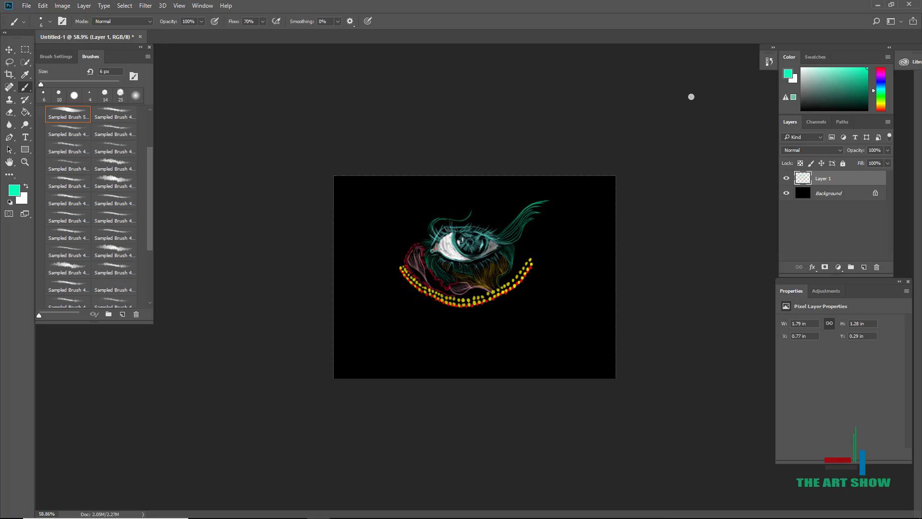
# Add a second fan of long green strands rising diagonally from the outer half of the upper lid
pyautogui.scroll(5, 691, 97)
pyautogui.moveTo(496, 178); pyautogui.dragTo(578, 108)
pyautogui.moveTo(498, 174)
pyautogui.mouseDown()
pyautogui.moveTo(539, 146)
pyautogui.moveTo(575, 93)
pyautogui.mouseUp()
pyautogui.moveTo(492, 171)
pyautogui.mouseDown()
pyautogui.moveTo(576, 87)
pyautogui.moveTo(568, 75)
pyautogui.mouseUp()
pyautogui.moveTo(495, 154); pyautogui.dragTo(581, 57)
pyautogui.scroll(-5, 639, 38)
pyautogui.scroll(4, 638, 38)
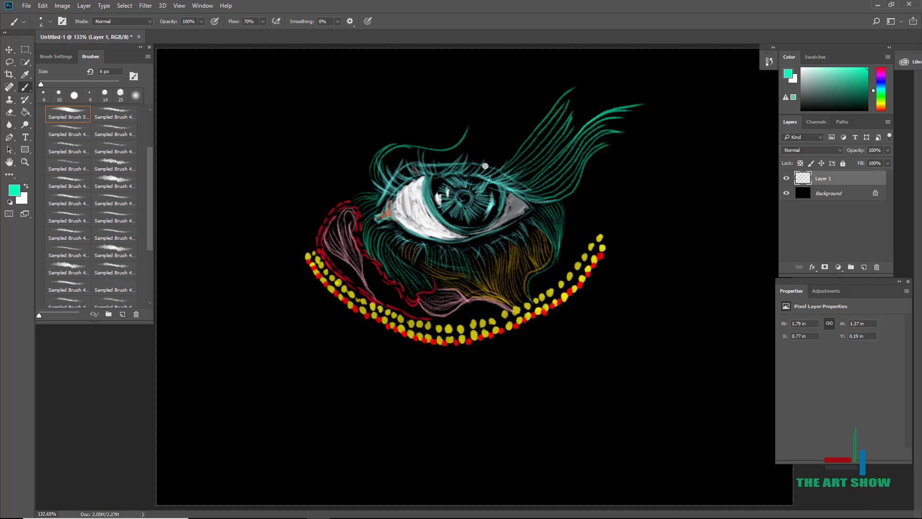
# Draw tall green strands rising from the middle of the upper lid toward the canvas's upper edge
pyautogui.moveTo(487, 163)
pyautogui.mouseDown()
pyautogui.moveTo(512, 119)
pyautogui.moveTo(474, 103)
pyautogui.moveTo(479, 115)
pyautogui.moveTo(491, 67)
pyautogui.mouseUp()
pyautogui.scroll(-5, 492, 42)
pyautogui.scroll(6, 447, 242)
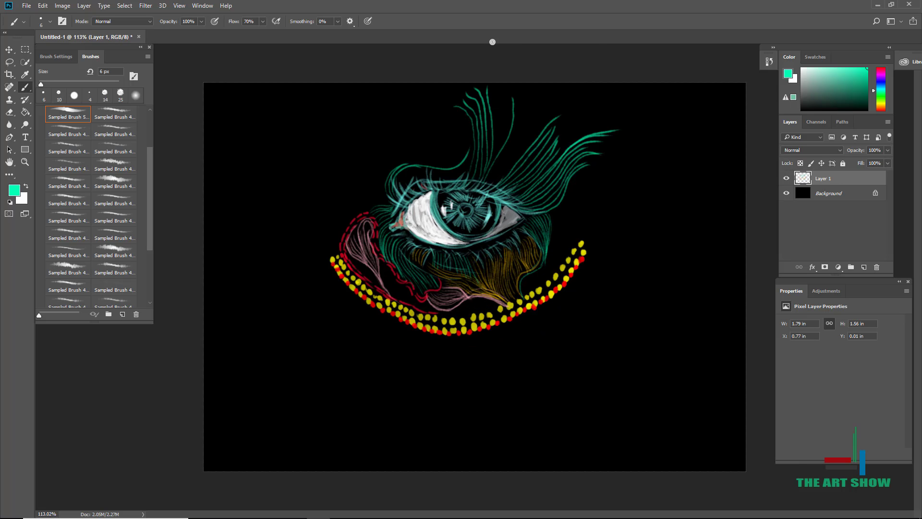
# Switch to a pale mint and add light highlight strokes around the inner lashes, iris edge and lids
pyautogui.keyDown('alt'); pyautogui.click(393, 165); pyautogui.keyUp('alt')
pyautogui.moveTo(378, 169); pyautogui.dragTo(361, 204)
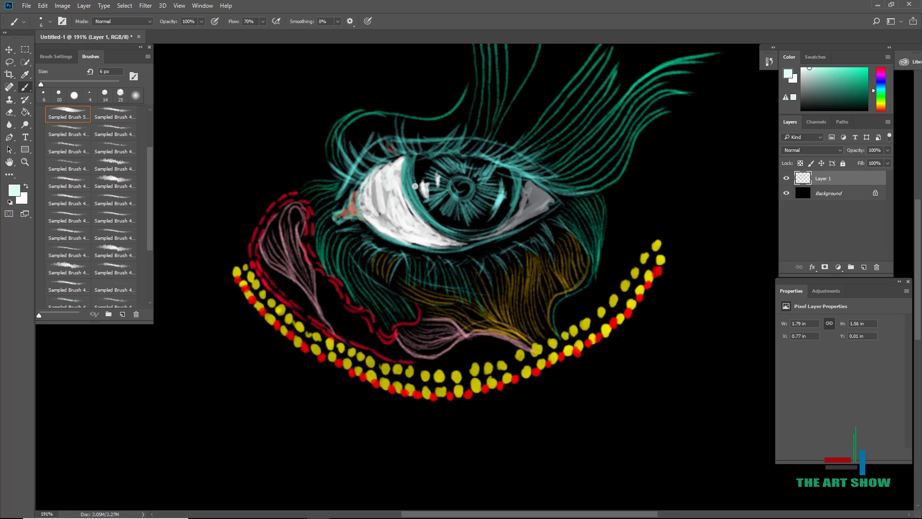
pyautogui.moveTo(410, 177)
pyautogui.mouseDown()
pyautogui.moveTo(471, 238)
pyautogui.moveTo(523, 227)
pyautogui.mouseUp()
pyautogui.scroll(-6, 554, 231)
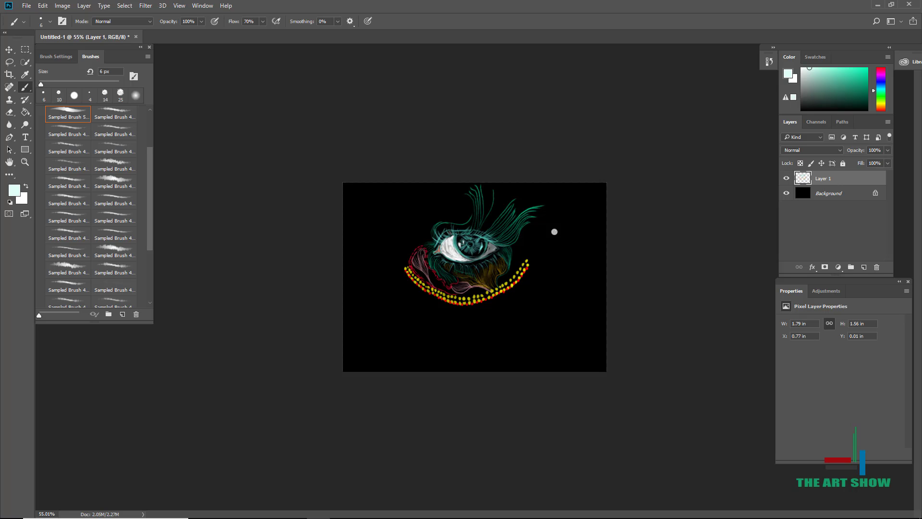
# Draw thin pale strokes from the grey outer part of the eye white down across the lower lashes
pyautogui.scroll(6, 555, 232)
pyautogui.moveTo(392, 191)
pyautogui.mouseDown()
pyautogui.moveTo(416, 210)
pyautogui.moveTo(409, 259)
pyautogui.mouseUp()
pyautogui.moveTo(388, 224); pyautogui.dragTo(398, 265)
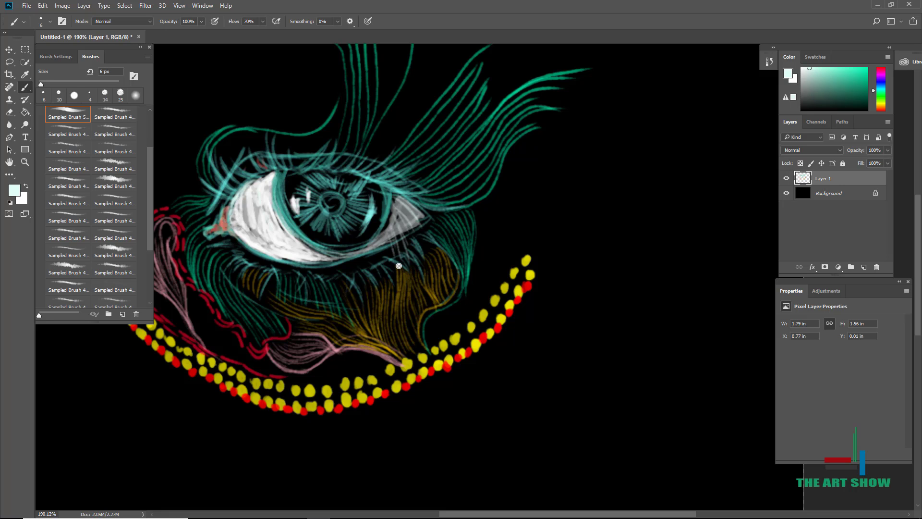
pyautogui.scroll(-5, 399, 265)
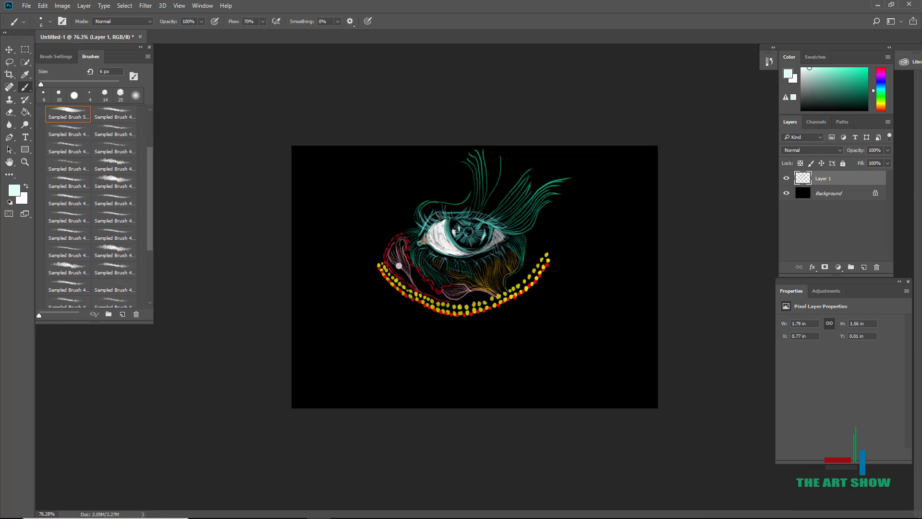
pyautogui.scroll(4, 399, 265)
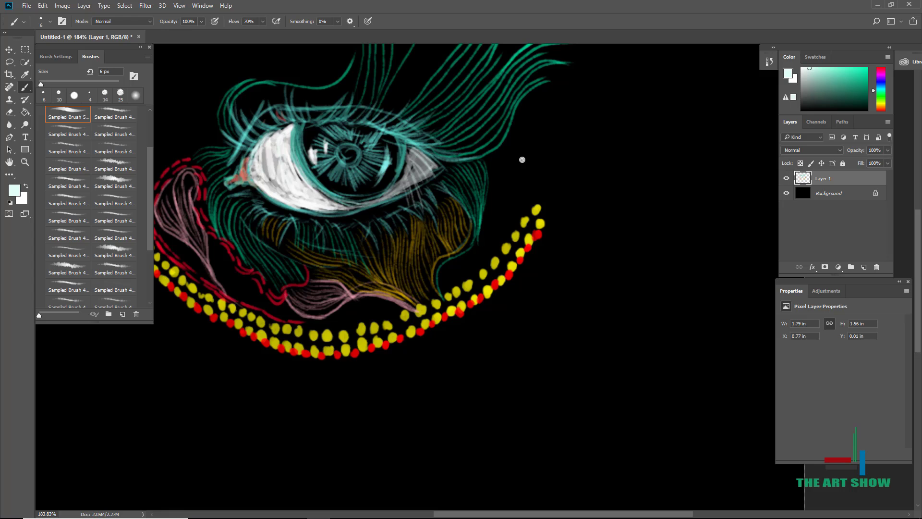
pyautogui.moveTo(524, 165); pyautogui.dragTo(568, 301)
pyautogui.moveTo(881, 70); pyautogui.dragTo(881, 111)
pyautogui.click(868, 69)
pyautogui.moveTo(524, 165); pyautogui.dragTo(570, 315)
# Clear the strokes beyond the outer end of the dot rows together with the outermost dots
pyautogui.scroll(-2, 588, 335)
pyautogui.moveTo(578, 219)
pyautogui.mouseDown()
pyautogui.moveTo(602, 291)
pyautogui.moveTo(575, 244)
pyautogui.moveTo(571, 275)
pyautogui.mouseUp()
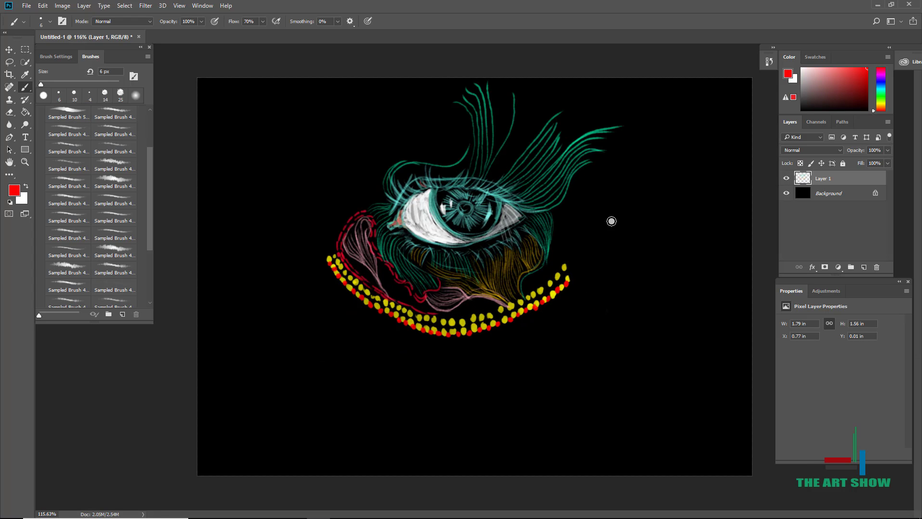
# Switch to bright sky blue with the sampled brush and paint curved strands above the inner upper lid, following the green curl upward
pyautogui.click(881, 87)
pyautogui.click(67, 114)
pyautogui.scroll(4, 489, 211)
pyautogui.moveTo(288, 163)
pyautogui.mouseDown()
pyautogui.moveTo(330, 114)
pyautogui.moveTo(349, 119)
pyautogui.mouseUp()
pyautogui.moveTo(301, 157)
pyautogui.mouseDown()
pyautogui.moveTo(335, 119)
pyautogui.moveTo(348, 121)
pyautogui.mouseUp()
pyautogui.moveTo(308, 152); pyautogui.dragTo(355, 125)
pyautogui.moveTo(304, 99); pyautogui.dragTo(377, 108)
pyautogui.moveTo(359, 145); pyautogui.dragTo(374, 116)
pyautogui.moveTo(364, 153); pyautogui.dragTo(454, 50)
# Paint a thin blue strand down the outer side of the lower lid and out along the end of the dot rows
pyautogui.scroll(-5, 460, 29)
pyautogui.scroll(4, 535, 259)
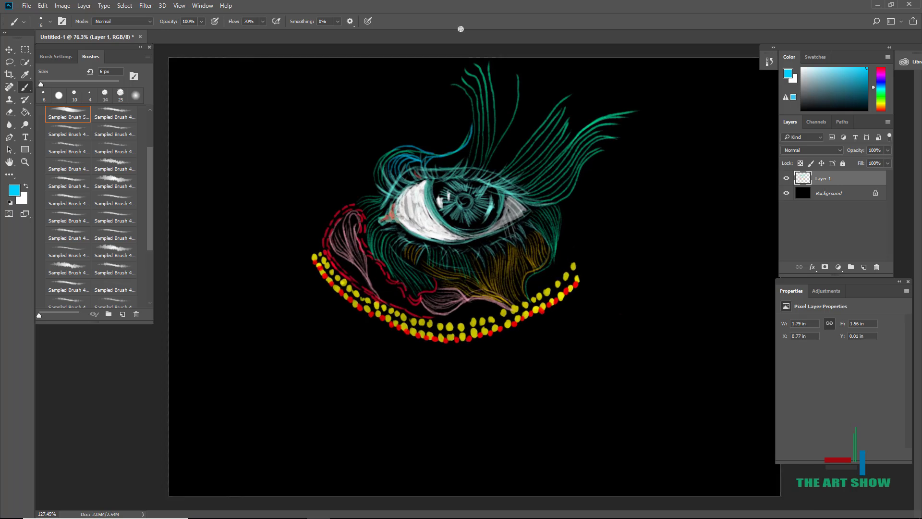
pyautogui.moveTo(515, 201)
pyautogui.mouseDown()
pyautogui.moveTo(466, 316)
pyautogui.moveTo(557, 265)
pyautogui.mouseUp()
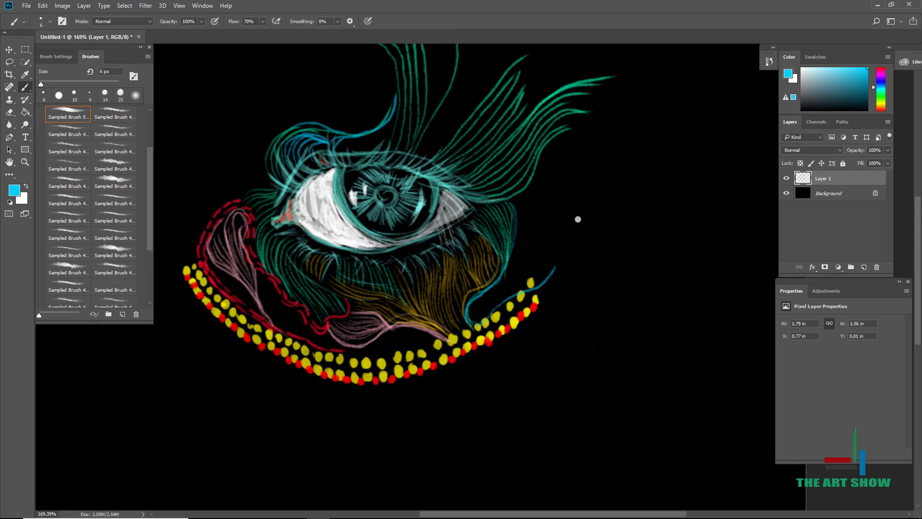
pyautogui.scroll(-5, 578, 219)
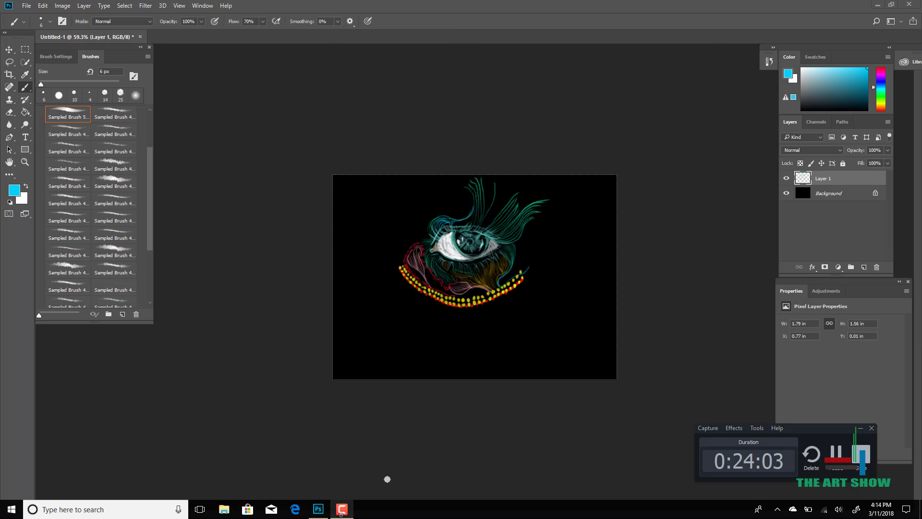
pyautogui.scroll(5, 515, 219)
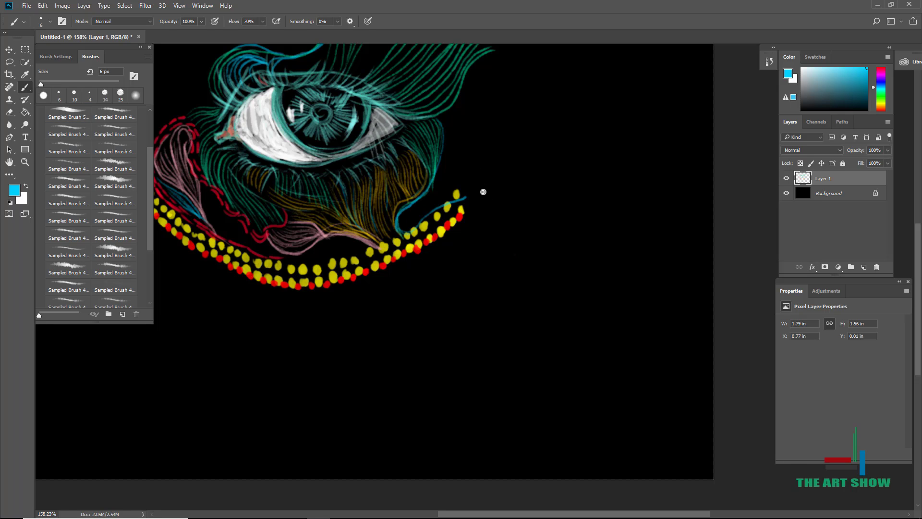
pyautogui.moveTo(482, 191); pyautogui.dragTo(483, 211)
pyautogui.hotkey('ctrl', 'z')
pyautogui.click(343, 504)
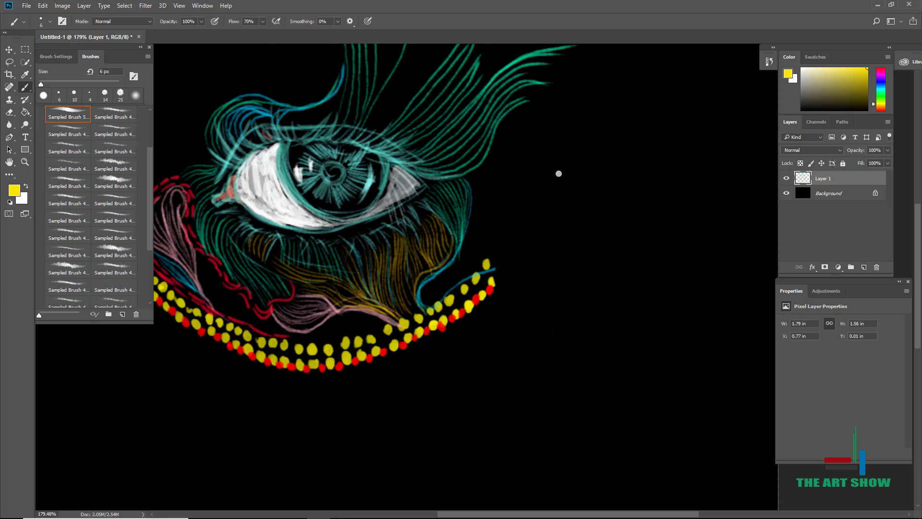
# Handwrite "The Love OF ME" in yellow over three lines in the empty area beyond the outer eye corner
pyautogui.moveTo(555, 166)
pyautogui.mouseDown()
pyautogui.moveTo(556, 184)
pyautogui.moveTo(571, 157)
pyautogui.moveTo(562, 186)
pyautogui.mouseUp()
pyautogui.moveTo(563, 176); pyautogui.dragTo(590, 185)
pyautogui.moveTo(610, 163)
pyautogui.mouseDown()
pyautogui.moveTo(626, 185)
pyautogui.moveTo(633, 175)
pyautogui.mouseUp()
pyautogui.moveTo(641, 169); pyautogui.dragTo(650, 169)
pyautogui.moveTo(655, 179); pyautogui.dragTo(663, 173)
pyautogui.moveTo(565, 202)
pyautogui.mouseDown()
pyautogui.moveTo(572, 232)
pyautogui.moveTo(584, 216)
pyautogui.mouseUp()
pyautogui.moveTo(587, 241); pyautogui.dragTo(601, 270)
pyautogui.moveTo(620, 243); pyautogui.dragTo(615, 258)
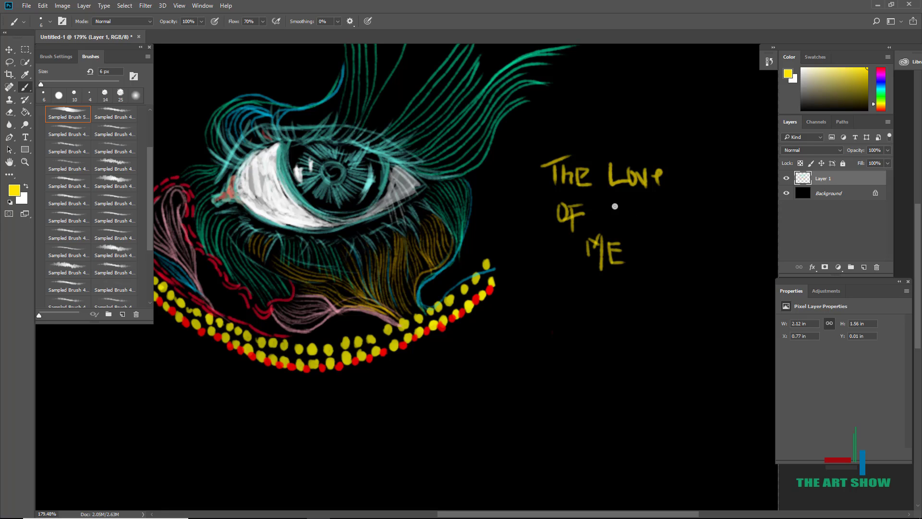
# Handwrite the word "Money" in yellow after "OF" in the lettering
pyautogui.moveTo(615, 206); pyautogui.dragTo(639, 226)
pyautogui.moveTo(647, 214); pyautogui.dragTo(663, 228)
pyautogui.moveTo(666, 220); pyautogui.dragTo(672, 226)
pyautogui.moveTo(674, 211); pyautogui.dragTo(679, 245)
# Switch to lime green and add shading strokes over the letters of the yellow handwriting
pyautogui.click(880, 100)
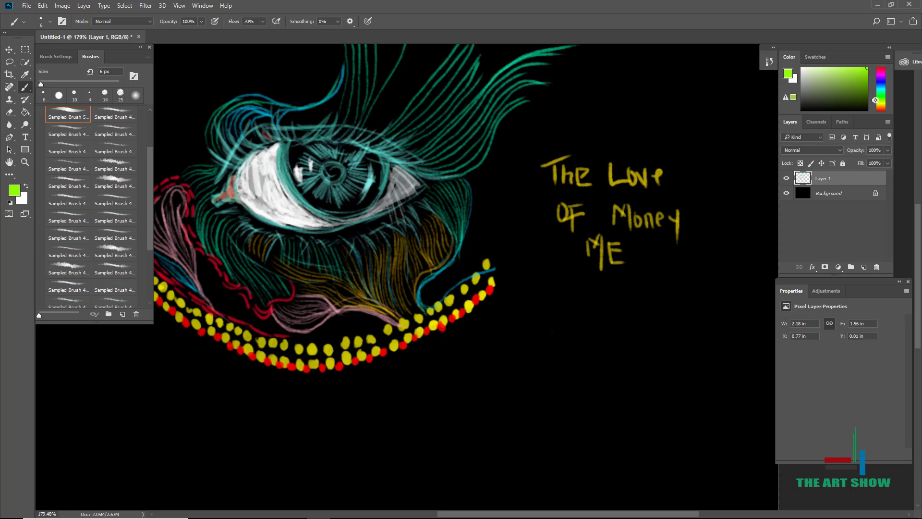
pyautogui.moveTo(557, 168); pyautogui.dragTo(558, 229)
pyautogui.moveTo(576, 208)
pyautogui.mouseDown()
pyautogui.moveTo(578, 237)
pyautogui.moveTo(588, 204)
pyautogui.mouseUp()
pyautogui.moveTo(588, 241); pyautogui.dragTo(600, 278)
pyautogui.moveTo(613, 240); pyautogui.dragTo(615, 261)
pyautogui.moveTo(616, 211); pyautogui.dragTo(619, 233)
pyautogui.moveTo(623, 213); pyautogui.dragTo(629, 239)
pyautogui.moveTo(618, 164); pyautogui.dragTo(619, 179)
pyautogui.moveTo(638, 157)
pyautogui.mouseDown()
pyautogui.moveTo(639, 173)
pyautogui.moveTo(659, 187)
pyautogui.mouseUp()
pyautogui.moveTo(639, 216); pyautogui.dragTo(649, 234)
pyautogui.moveTo(676, 211); pyautogui.dragTo(677, 235)
# Paint a lime green curl ending in a spiral from the outer end of the dot rows
pyautogui.scroll(-10, 675, 215)
pyautogui.scroll(4, 674, 215)
pyautogui.scroll(3, 675, 214)
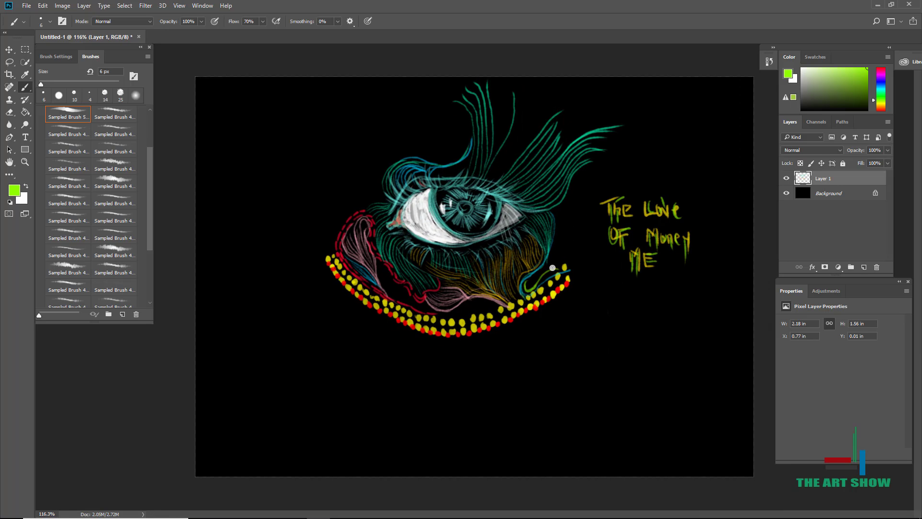
pyautogui.moveTo(553, 267)
pyautogui.mouseDown()
pyautogui.moveTo(597, 261)
pyautogui.moveTo(582, 284)
pyautogui.moveTo(588, 250)
pyautogui.mouseUp()
pyautogui.scroll(-2, 573, 218)
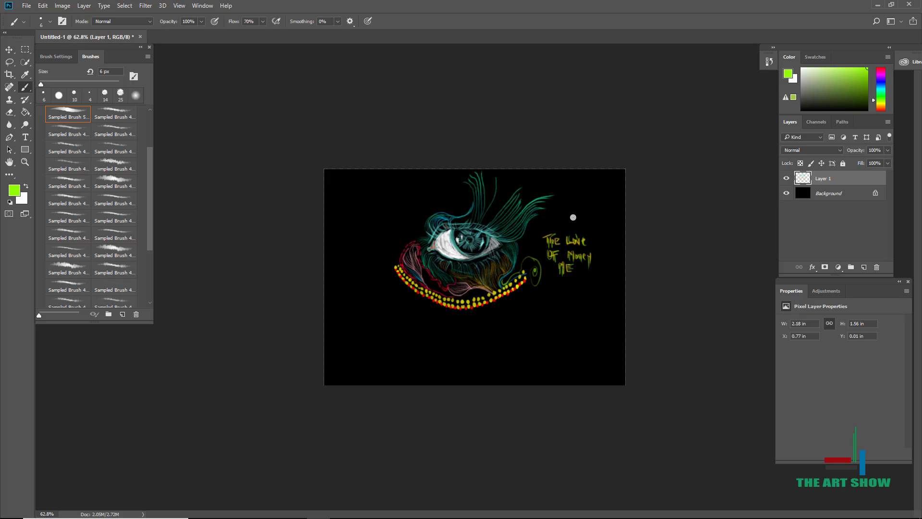
pyautogui.scroll(1, 573, 217)
pyautogui.scroll(2, 573, 217)
# Switch to yellow-green and draw an angled roof-like line above the lettering with two small four-sided shapes beside the words
pyautogui.click(874, 101)
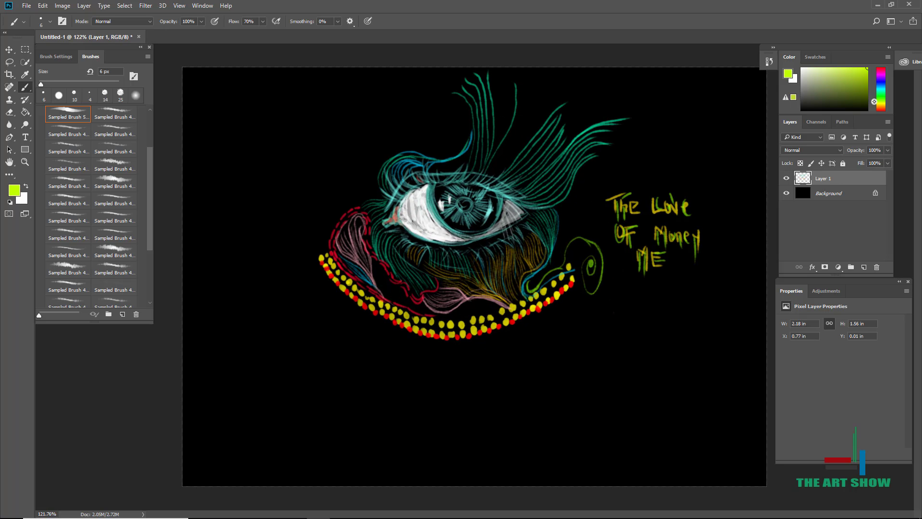
pyautogui.moveTo(598, 182)
pyautogui.mouseDown()
pyautogui.moveTo(670, 136)
pyautogui.moveTo(701, 210)
pyautogui.mouseUp()
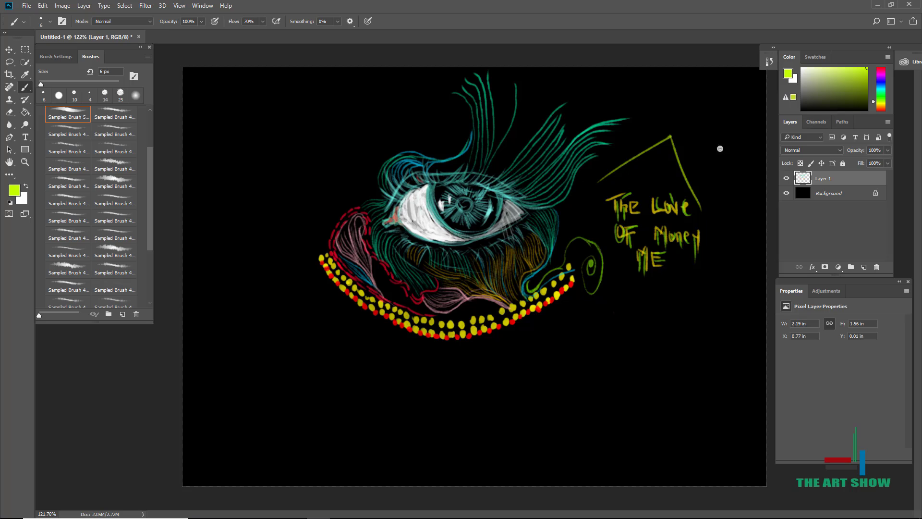
pyautogui.moveTo(659, 169); pyautogui.dragTo(658, 188)
pyautogui.moveTo(596, 210); pyautogui.dragTo(604, 227)
# Draw a yellow-green grinning mouth outline below the lettering and divide it with tooth lines
pyautogui.moveTo(615, 276)
pyautogui.mouseDown()
pyautogui.moveTo(735, 278)
pyautogui.moveTo(614, 316)
pyautogui.mouseUp()
pyautogui.moveTo(738, 277); pyautogui.dragTo(630, 343)
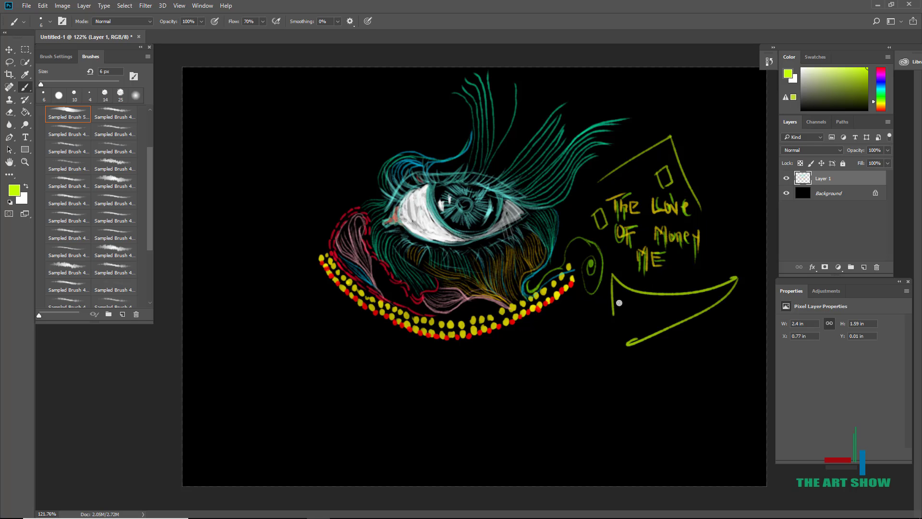
pyautogui.moveTo(620, 288)
pyautogui.mouseDown()
pyautogui.moveTo(619, 331)
pyautogui.moveTo(628, 330)
pyautogui.mouseUp()
pyautogui.moveTo(644, 301)
pyautogui.mouseDown()
pyautogui.moveTo(644, 330)
pyautogui.moveTo(655, 329)
pyautogui.mouseUp()
pyautogui.moveTo(671, 295); pyautogui.dragTo(671, 325)
pyautogui.moveTo(692, 291)
pyautogui.mouseDown()
pyautogui.moveTo(692, 316)
pyautogui.moveTo(707, 312)
pyautogui.mouseUp()
pyautogui.moveTo(670, 307); pyautogui.dragTo(701, 301)
pyautogui.moveTo(641, 314)
pyautogui.mouseDown()
pyautogui.moveTo(662, 312)
pyautogui.moveTo(621, 340)
pyautogui.moveTo(634, 335)
pyautogui.mouseUp()
# Switch to white and add hatching strokes and a small cross shape inside the grinning mouth
pyautogui.click(801, 69)
pyautogui.moveTo(646, 316)
pyautogui.mouseDown()
pyautogui.moveTo(648, 331)
pyautogui.moveTo(688, 320)
pyautogui.moveTo(662, 329)
pyautogui.mouseUp()
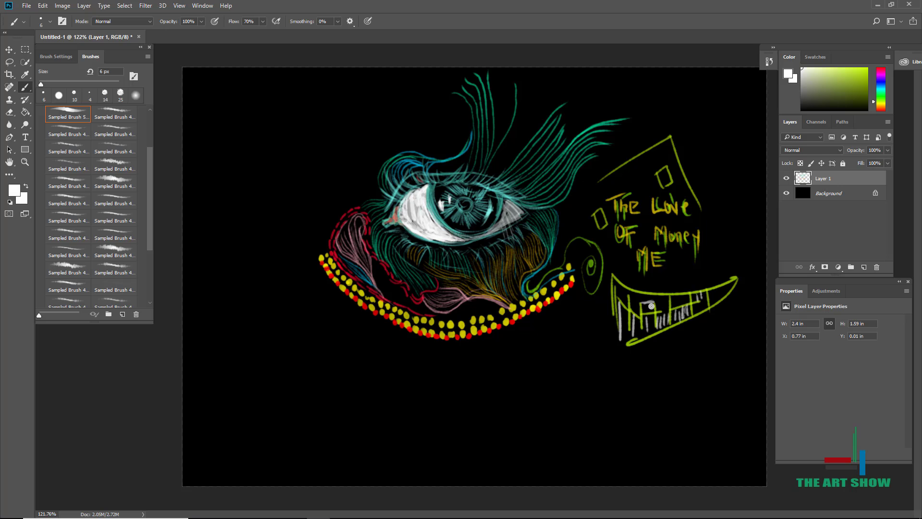
pyautogui.moveTo(649, 295); pyautogui.dragTo(649, 313)
pyautogui.moveTo(642, 301); pyautogui.dragTo(657, 301)
pyautogui.scroll(-5, 623, 297)
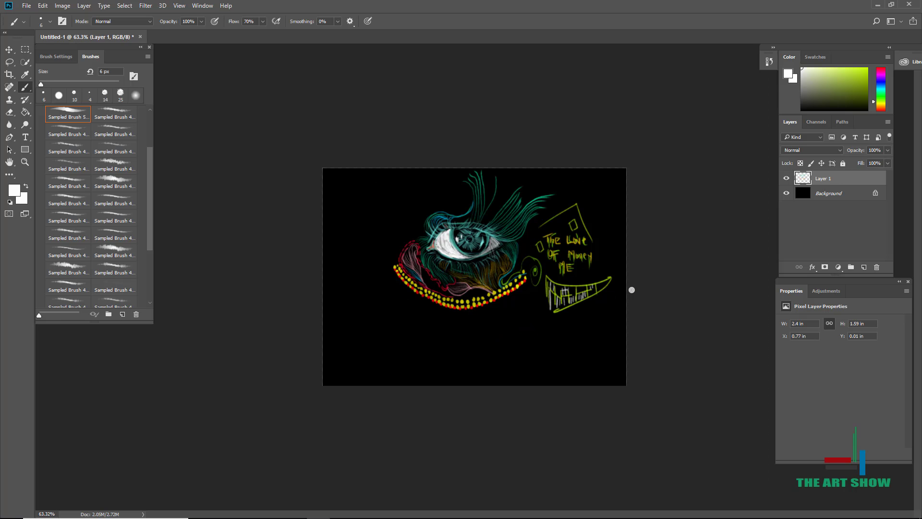
# Add an angular white and pink mark beside "ME", plus red accents under "Money" and along the roof-like line
pyautogui.scroll(5, 632, 290)
pyautogui.scroll(5, 632, 289)
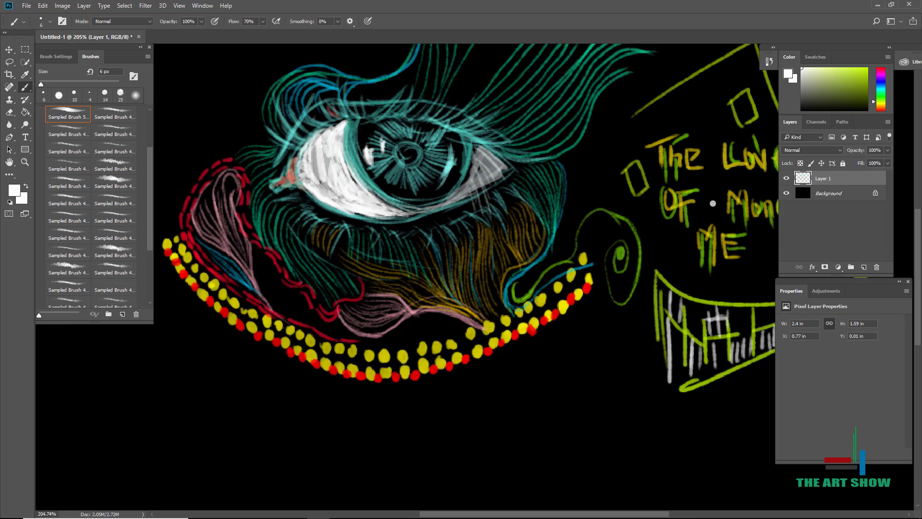
pyautogui.moveTo(702, 205); pyautogui.dragTo(724, 198)
pyautogui.moveTo(881, 75); pyautogui.dragTo(881, 111)
pyautogui.moveTo(702, 205)
pyautogui.mouseDown()
pyautogui.moveTo(706, 243)
pyautogui.moveTo(684, 253)
pyautogui.mouseUp()
pyautogui.click(868, 68)
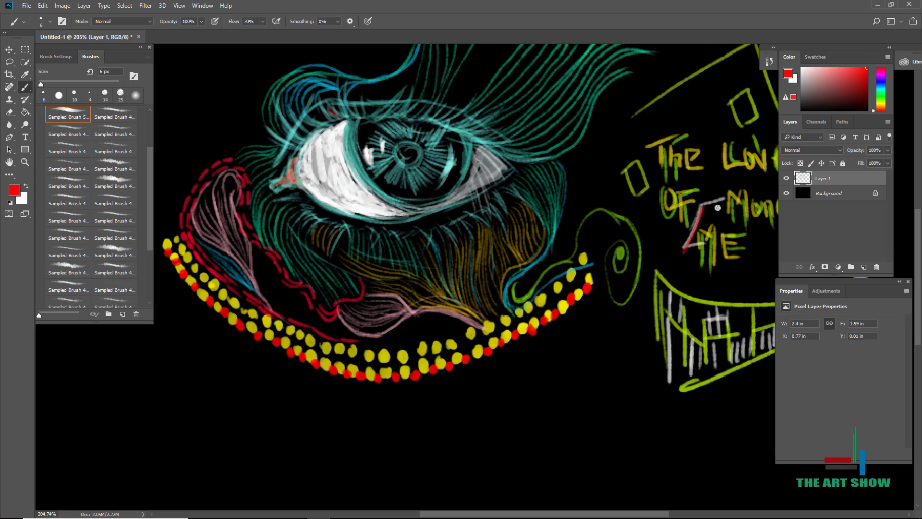
pyautogui.scroll(-5, 718, 208)
pyautogui.scroll(-5, 711, 202)
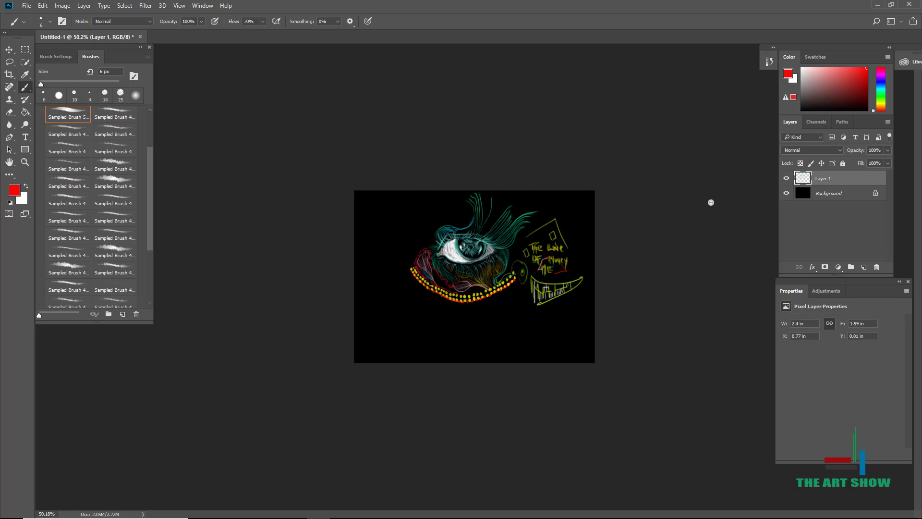
pyautogui.scroll(4, 711, 202)
pyautogui.scroll(-2, 685, 225)
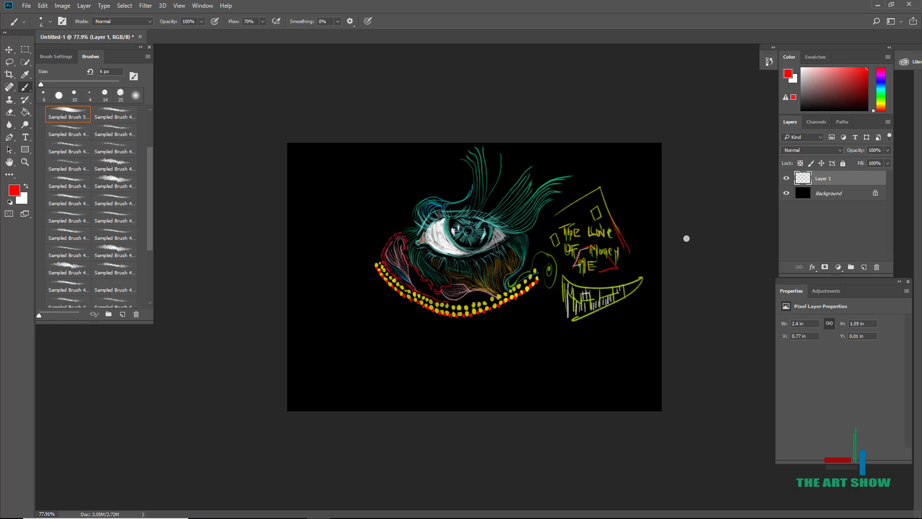
# Paint red curved strands bending down from the tips of the outermost green strands
pyautogui.scroll(3, 686, 238)
pyautogui.moveTo(605, 132)
pyautogui.mouseDown()
pyautogui.moveTo(627, 123)
pyautogui.moveTo(607, 189)
pyautogui.mouseUp()
pyautogui.moveTo(626, 113)
pyautogui.mouseDown()
pyautogui.moveTo(614, 185)
pyautogui.moveTo(610, 175)
pyautogui.mouseUp()
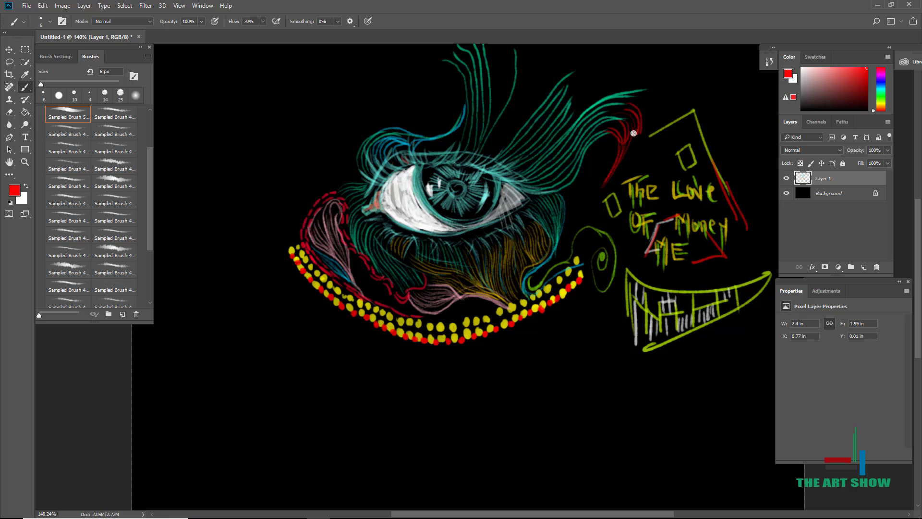
pyautogui.scroll(-5, 589, 195)
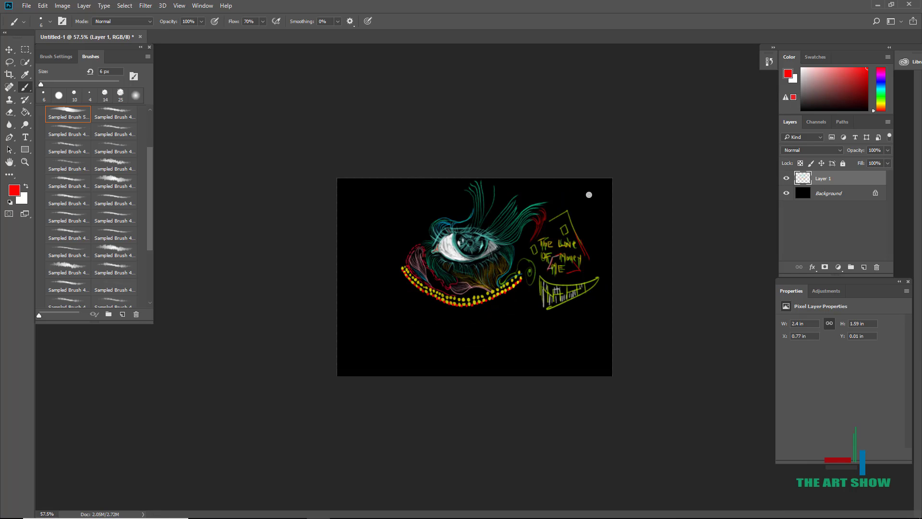
# Handwrite "yes" and "no" in red above the inner corner of the eye
pyautogui.scroll(5, 589, 194)
pyautogui.moveTo(315, 143); pyautogui.dragTo(313, 191)
pyautogui.moveTo(331, 152); pyautogui.dragTo(359, 184)
pyautogui.moveTo(363, 178); pyautogui.dragTo(364, 179)
pyautogui.scroll(-3, 384, 159)
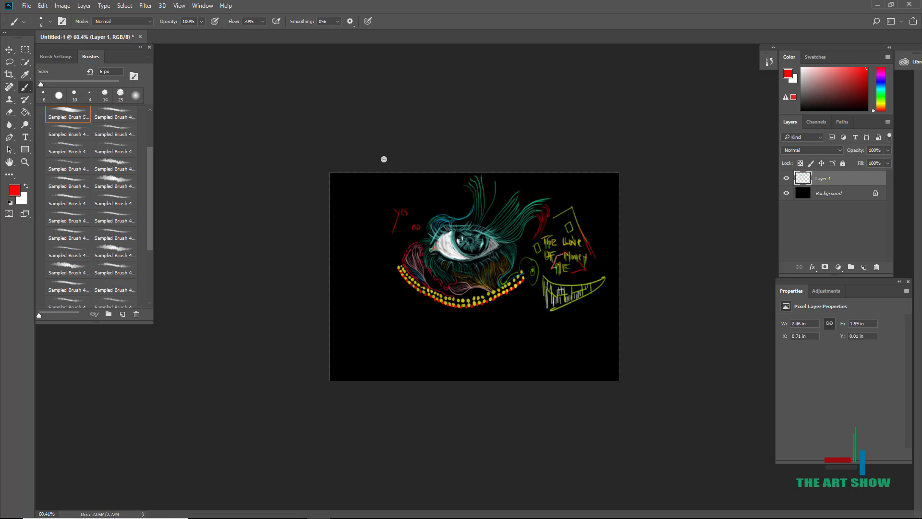
# Draw a large red curve with a spiral at each end below the inner end of the dot rows
pyautogui.scroll(3, 384, 159)
pyautogui.scroll(-4, 383, 159)
pyautogui.scroll(4, 384, 159)
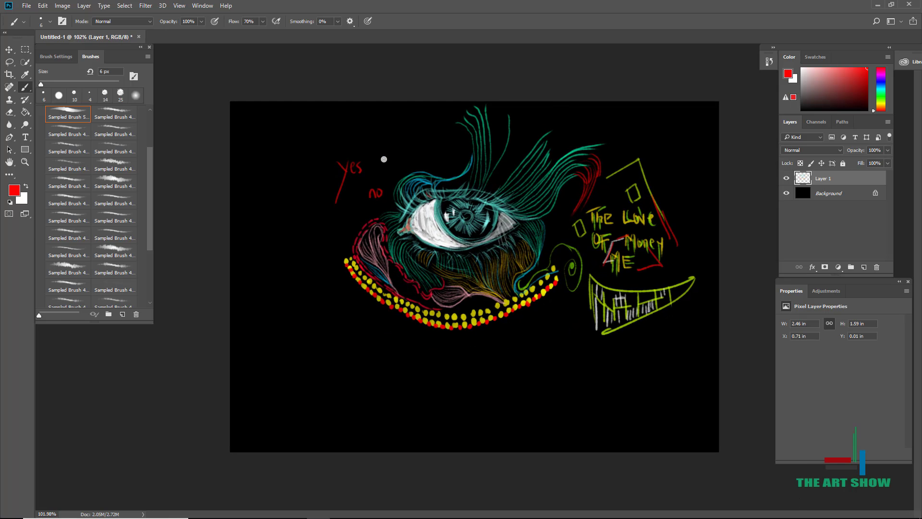
pyautogui.scroll(2, 383, 159)
pyautogui.moveTo(288, 292)
pyautogui.mouseDown()
pyautogui.moveTo(243, 336)
pyautogui.moveTo(254, 344)
pyautogui.moveTo(255, 433)
pyautogui.moveTo(259, 410)
pyautogui.mouseUp()
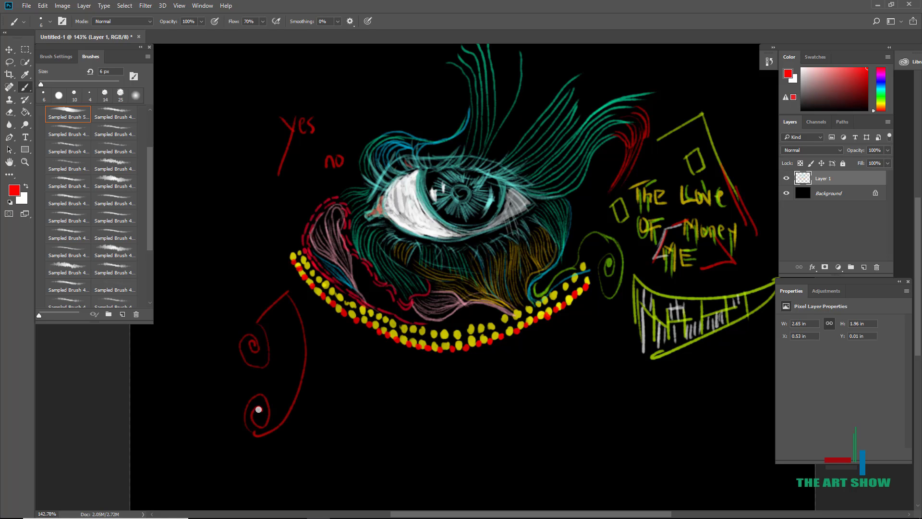
# Draw a red sun with a small inner circle and surrounding rays between the spiral curve and the dot rows
pyautogui.moveTo(322, 335)
pyautogui.mouseDown()
pyautogui.moveTo(336, 346)
pyautogui.moveTo(324, 403)
pyautogui.mouseUp()
pyautogui.moveTo(367, 361); pyautogui.dragTo(397, 370)
pyautogui.moveTo(321, 362); pyautogui.dragTo(305, 367)
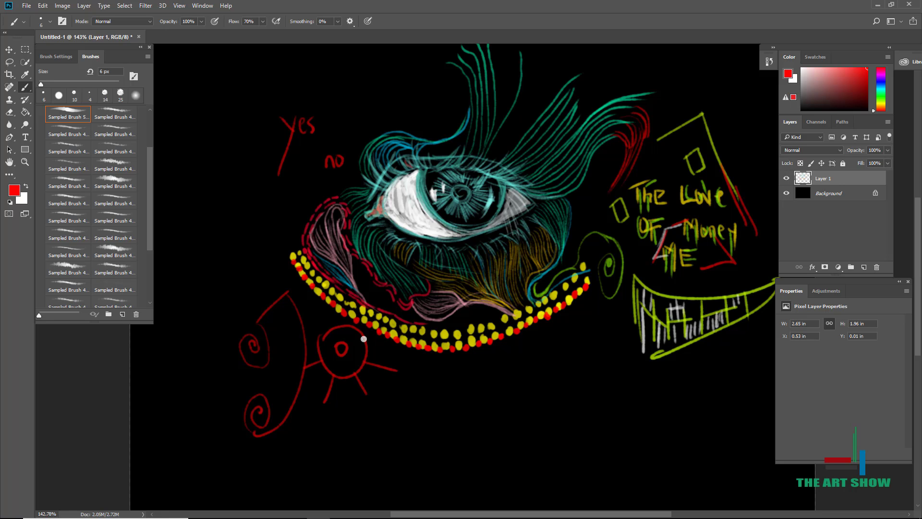
pyautogui.moveTo(363, 339); pyautogui.dragTo(377, 333)
pyautogui.moveTo(327, 330); pyautogui.dragTo(317, 309)
pyautogui.scroll(-4, 329, 310)
pyautogui.scroll(3, 330, 309)
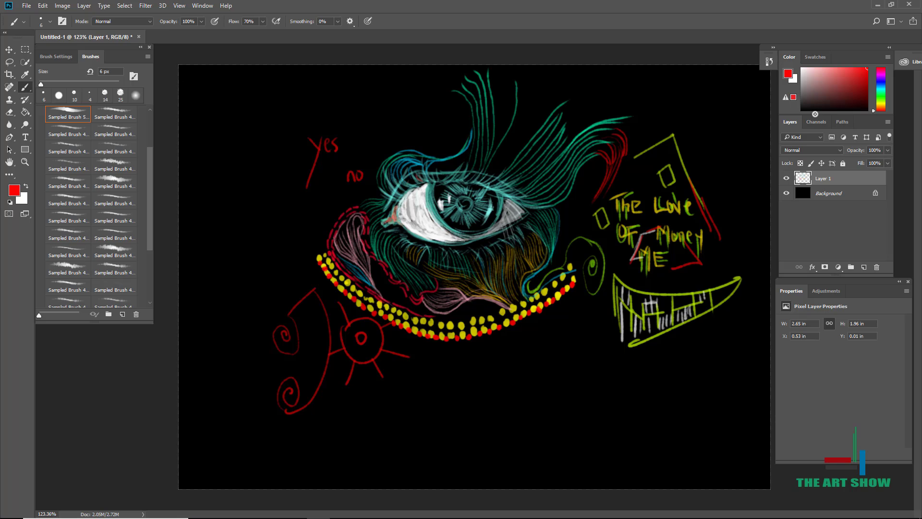
# Switch to magenta and draw a cartoon face around "yes" and "no" with an outline, two oval eyes and a smiling mouth
pyautogui.moveTo(875, 110); pyautogui.dragTo(875, 71)
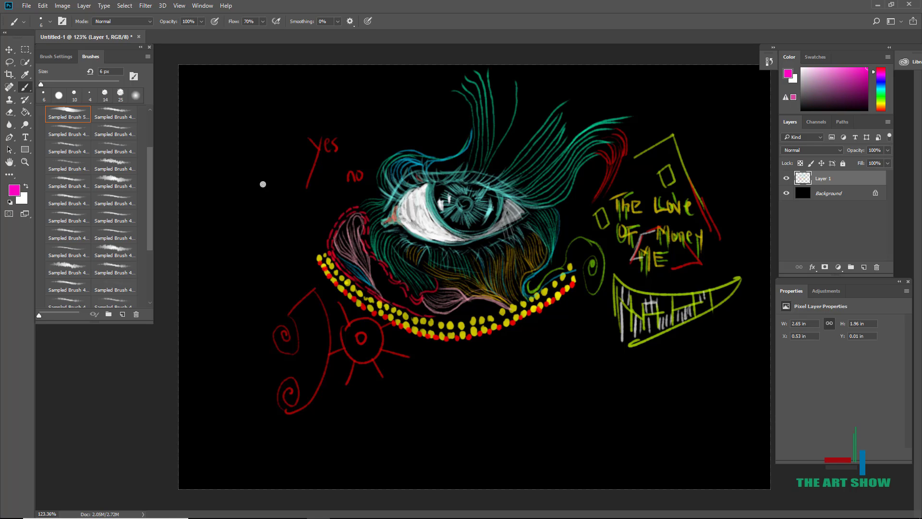
pyautogui.moveTo(264, 132)
pyautogui.mouseDown()
pyautogui.moveTo(303, 269)
pyautogui.moveTo(409, 140)
pyautogui.mouseUp()
pyautogui.moveTo(283, 171); pyautogui.dragTo(286, 168)
pyautogui.moveTo(370, 143); pyautogui.dragTo(367, 140)
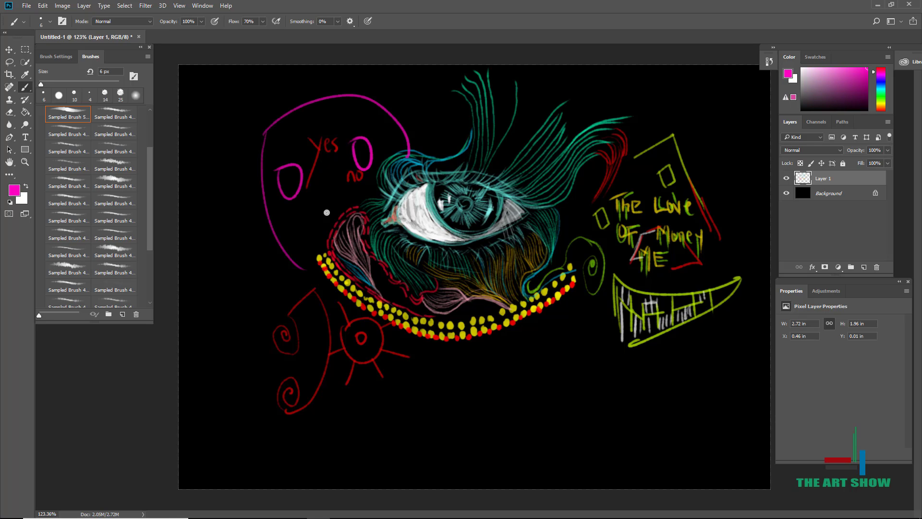
pyautogui.moveTo(299, 218)
pyautogui.mouseDown()
pyautogui.moveTo(333, 226)
pyautogui.moveTo(357, 208)
pyautogui.mouseUp()
pyautogui.scroll(-3, 364, 199)
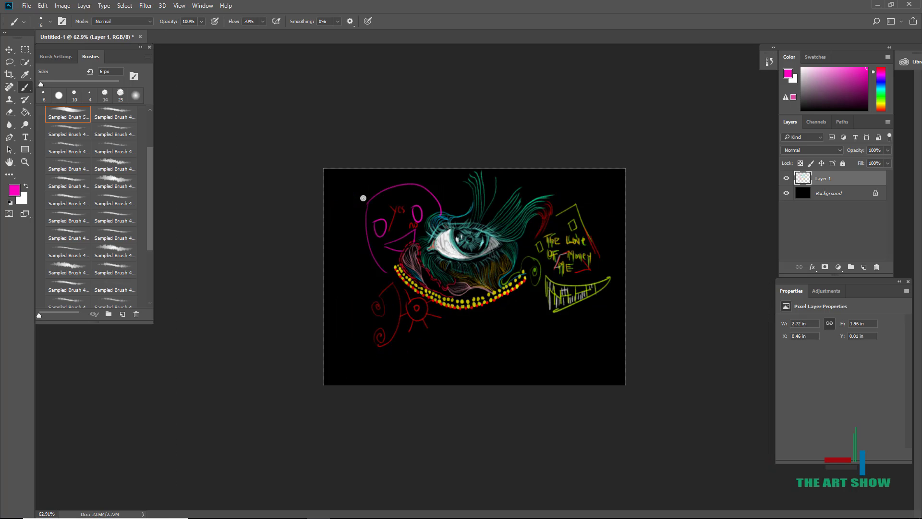
pyautogui.scroll(3, 363, 198)
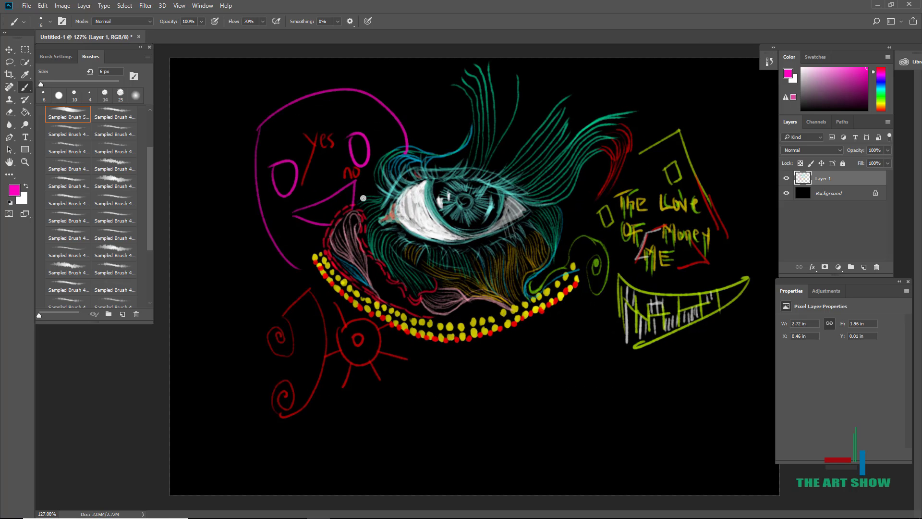
# Switch to a near-white pink and crosshatch the face's oval eye nearest the outer outline
pyautogui.scroll(4, 363, 198)
pyautogui.moveTo(808, 63); pyautogui.dragTo(805, 68)
pyautogui.scroll(4, 461, 277)
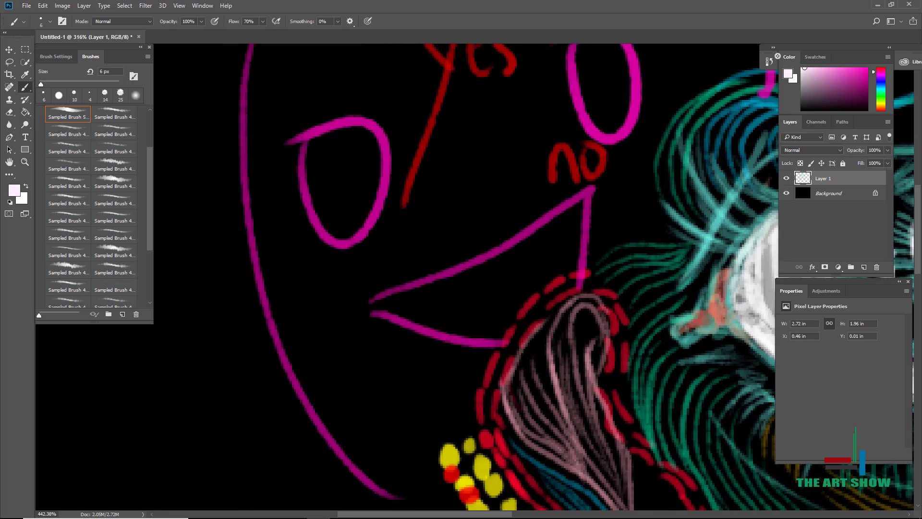
pyautogui.moveTo(318, 170); pyautogui.dragTo(327, 213)
pyautogui.moveTo(320, 152); pyautogui.dragTo(334, 225)
pyautogui.moveTo(333, 144)
pyautogui.mouseDown()
pyautogui.moveTo(343, 224)
pyautogui.moveTo(358, 223)
pyautogui.mouseUp()
pyautogui.moveTo(359, 136); pyautogui.dragTo(374, 212)
pyautogui.moveTo(305, 194); pyautogui.dragTo(387, 139)
pyautogui.moveTo(315, 215); pyautogui.dragTo(383, 165)
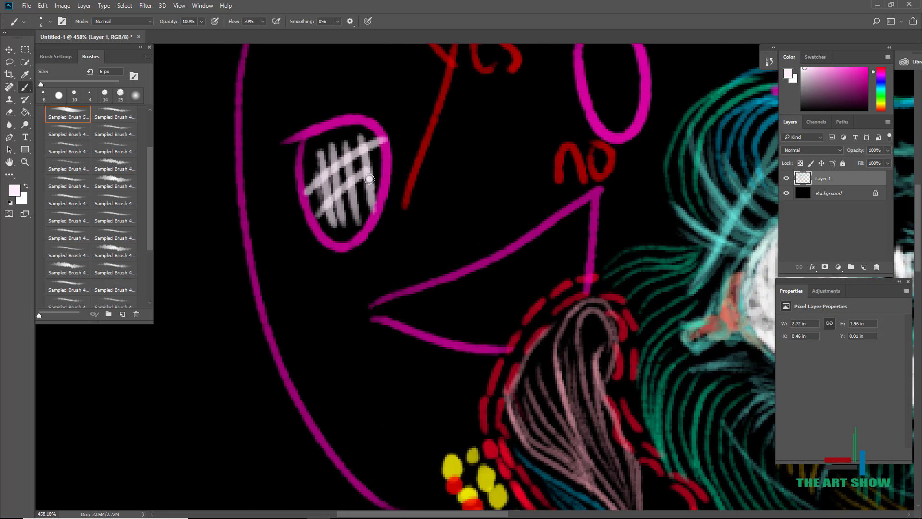
pyautogui.moveTo(328, 239); pyautogui.dragTo(389, 184)
# Crosshatch the inside of the magenta face's smiling mouth with the near-white pink
pyautogui.scroll(-5, 370, 208)
pyautogui.moveTo(328, 247); pyautogui.dragTo(336, 269)
pyautogui.moveTo(338, 244)
pyautogui.mouseDown()
pyautogui.moveTo(350, 275)
pyautogui.moveTo(405, 213)
pyautogui.mouseUp()
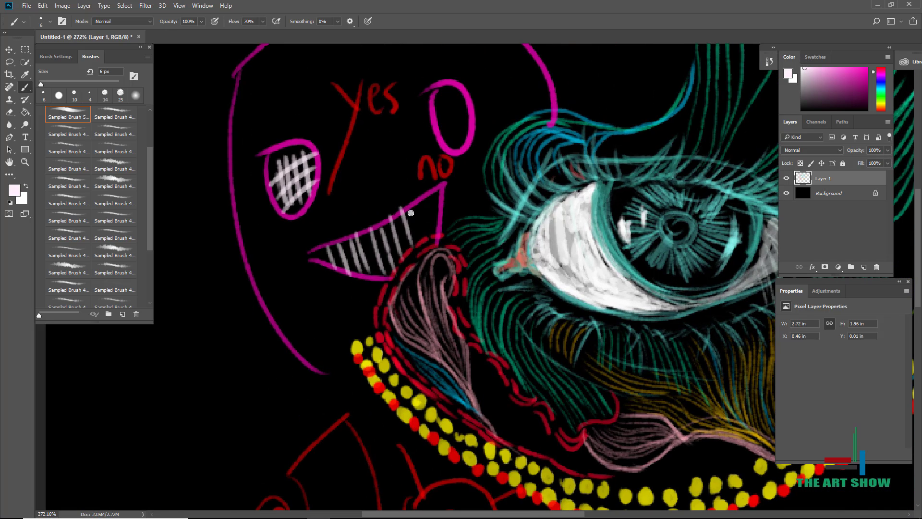
pyautogui.moveTo(423, 244); pyautogui.dragTo(435, 194)
pyautogui.moveTo(317, 259); pyautogui.dragTo(454, 197)
pyautogui.moveTo(350, 264); pyautogui.dragTo(452, 207)
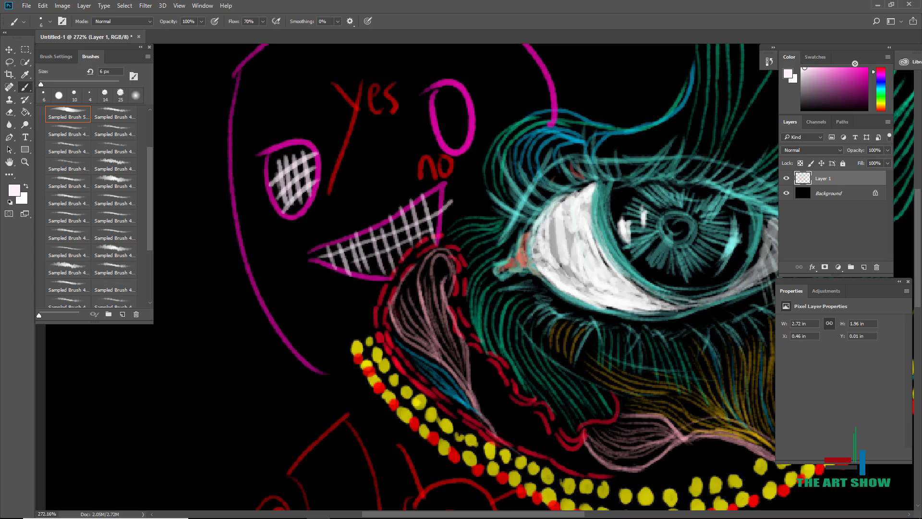
# Crosshatch the magenta face's second oval eye, above "no", with the near-white pink
pyautogui.moveTo(436, 117)
pyautogui.mouseDown()
pyautogui.moveTo(468, 95)
pyautogui.moveTo(473, 104)
pyautogui.mouseUp()
pyautogui.moveTo(446, 148); pyautogui.dragTo(475, 120)
pyautogui.moveTo(439, 91); pyautogui.dragTo(450, 146)
pyautogui.moveTo(450, 84); pyautogui.dragTo(464, 180)
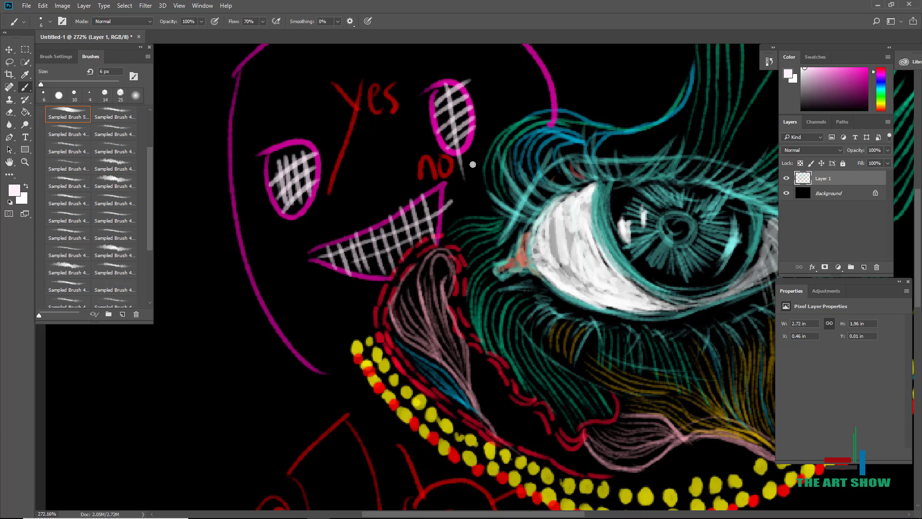
pyautogui.scroll(-10, 472, 164)
pyautogui.scroll(5, 473, 164)
# Switch to light pink and add shading strokes to the corners and lower edge of the face's mouth
pyautogui.moveTo(830, 87)
pyautogui.mouseDown()
pyautogui.moveTo(834, 99)
pyautogui.moveTo(820, 70)
pyautogui.mouseUp()
pyautogui.scroll(4, 252, 268)
pyautogui.moveTo(376, 256); pyautogui.dragTo(399, 302)
pyautogui.moveTo(545, 156)
pyautogui.mouseDown()
pyautogui.moveTo(567, 136)
pyautogui.moveTo(548, 169)
pyautogui.moveTo(557, 176)
pyautogui.mouseUp()
pyautogui.moveTo(509, 238)
pyautogui.mouseDown()
pyautogui.moveTo(512, 267)
pyautogui.moveTo(482, 294)
pyautogui.mouseUp()
pyautogui.moveTo(482, 252); pyautogui.dragTo(495, 319)
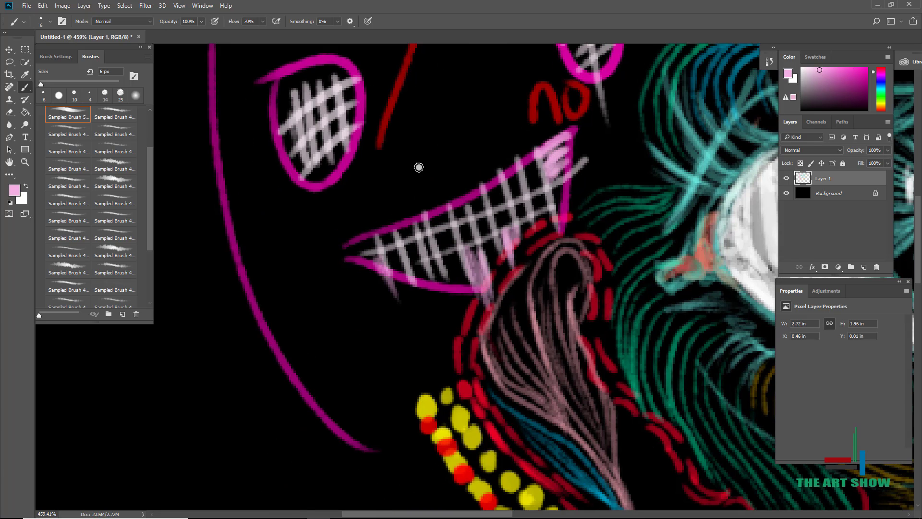
# Add more light pink shading strokes along the lower edge of the magenta face's mouth
pyautogui.moveTo(437, 258); pyautogui.dragTo(450, 309)
pyautogui.moveTo(430, 260); pyautogui.dragTo(443, 308)
pyautogui.moveTo(453, 227)
pyautogui.mouseDown()
pyautogui.moveTo(437, 249)
pyautogui.moveTo(462, 240)
pyautogui.mouseUp()
pyautogui.hotkey('ctrl', '0')
pyautogui.scroll(-4, 483, 230)
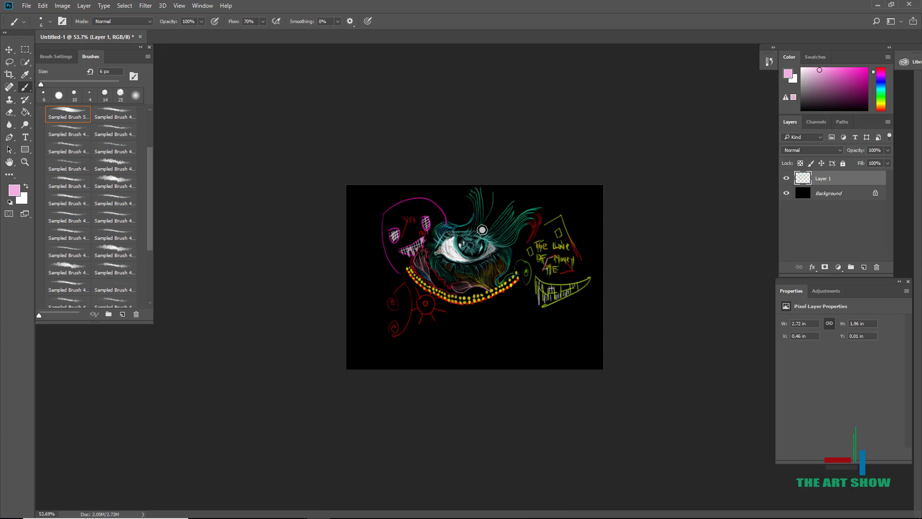
# Switch to a brighter pink and draw paired spirals at both ends of the magenta face's outline
pyautogui.scroll(4, 482, 230)
pyautogui.click(836, 68)
pyautogui.moveTo(350, 284)
pyautogui.mouseDown()
pyautogui.moveTo(362, 279)
pyautogui.moveTo(336, 309)
pyautogui.moveTo(345, 321)
pyautogui.mouseUp()
pyautogui.moveTo(482, 147)
pyautogui.mouseDown()
pyautogui.moveTo(497, 119)
pyautogui.moveTo(507, 126)
pyautogui.moveTo(525, 115)
pyautogui.mouseUp()
pyautogui.scroll(-3, 525, 115)
pyautogui.scroll(4, 460, 157)
pyautogui.moveTo(460, 156)
pyautogui.mouseDown()
pyautogui.moveTo(463, 144)
pyautogui.moveTo(481, 165)
pyautogui.moveTo(488, 157)
pyautogui.mouseUp()
pyautogui.scroll(-5, 488, 157)
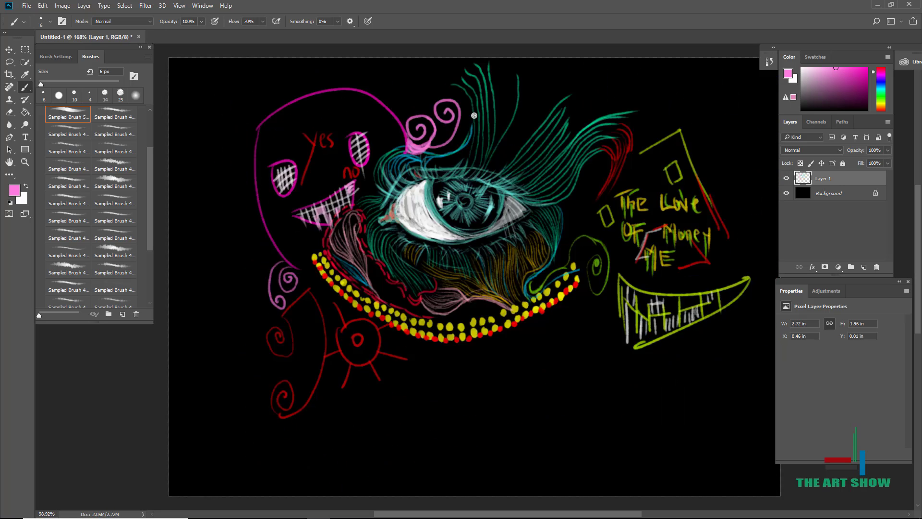
# Sample magenta from the face's outline and deepen the base of the pink spirals above the eye
pyautogui.scroll(5, 396, 106)
pyautogui.press('d')
pyautogui.moveTo(396, 107)
pyautogui.mouseDown()
pyautogui.moveTo(421, 117)
pyautogui.moveTo(407, 124)
pyautogui.moveTo(391, 100)
pyautogui.moveTo(426, 118)
pyautogui.moveTo(403, 105)
pyautogui.moveTo(400, 117)
pyautogui.moveTo(410, 117)
pyautogui.moveTo(372, 92)
pyautogui.moveTo(408, 118)
pyautogui.mouseUp()
pyautogui.scroll(-4, 400, 117)
pyautogui.keyDown('alt'); pyautogui.click(381, 96); pyautogui.keyUp('alt')
pyautogui.scroll(5, 381, 96)
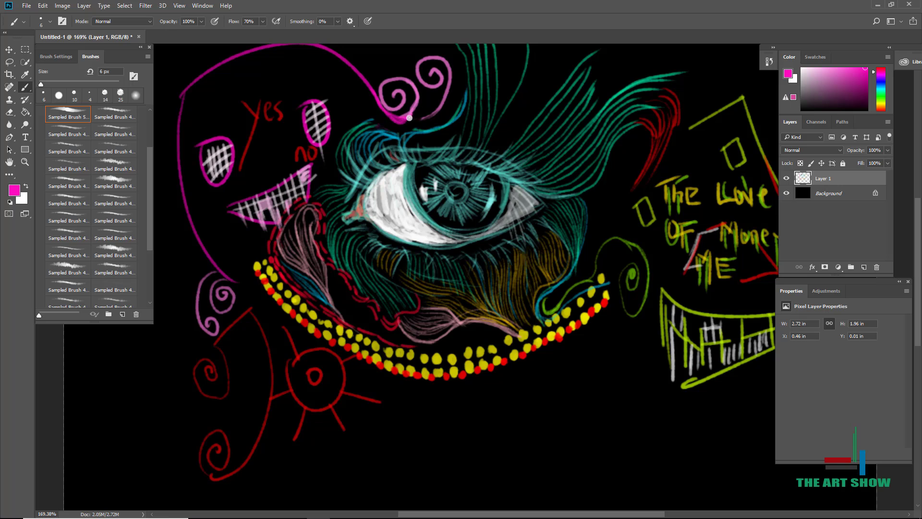
pyautogui.scroll(-4, 429, 83)
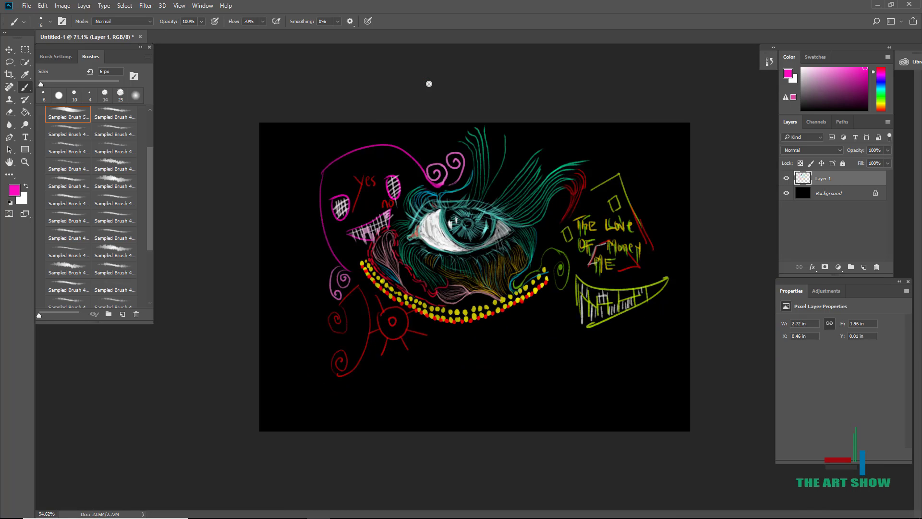
# Write "LOVE OF ART" in lime green below the dot rows, with a magenta stroke on the "L"
pyautogui.scroll(4, 429, 83)
pyautogui.scroll(-1, 620, 93)
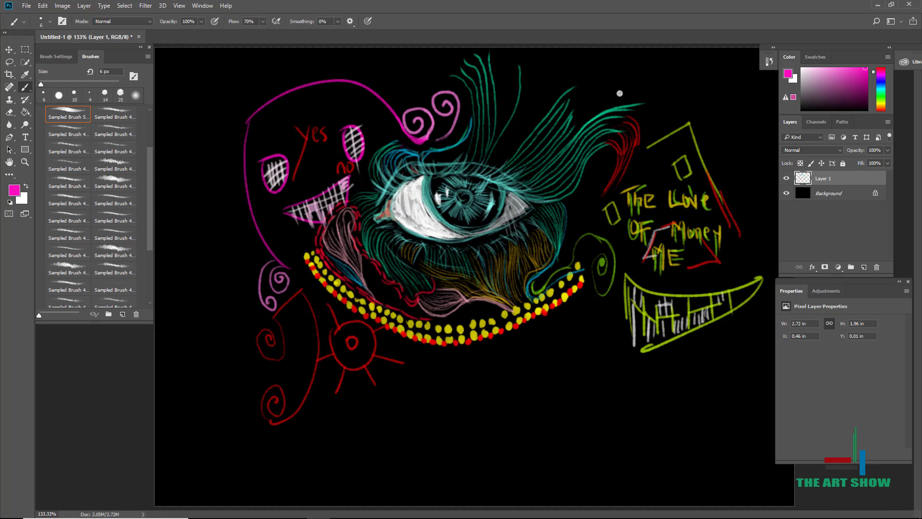
pyautogui.moveTo(468, 358); pyautogui.dragTo(482, 374)
pyautogui.moveTo(483, 362); pyautogui.dragTo(479, 387)
pyautogui.moveTo(482, 380); pyautogui.dragTo(478, 395)
pyautogui.moveTo(490, 380); pyautogui.dragTo(491, 402)
pyautogui.moveTo(484, 379); pyautogui.dragTo(511, 383)
pyautogui.moveTo(481, 405); pyautogui.dragTo(515, 389)
pyautogui.moveTo(544, 359); pyautogui.dragTo(559, 388)
pyautogui.moveTo(524, 431); pyautogui.dragTo(569, 414)
pyautogui.scroll(-4, 572, 396)
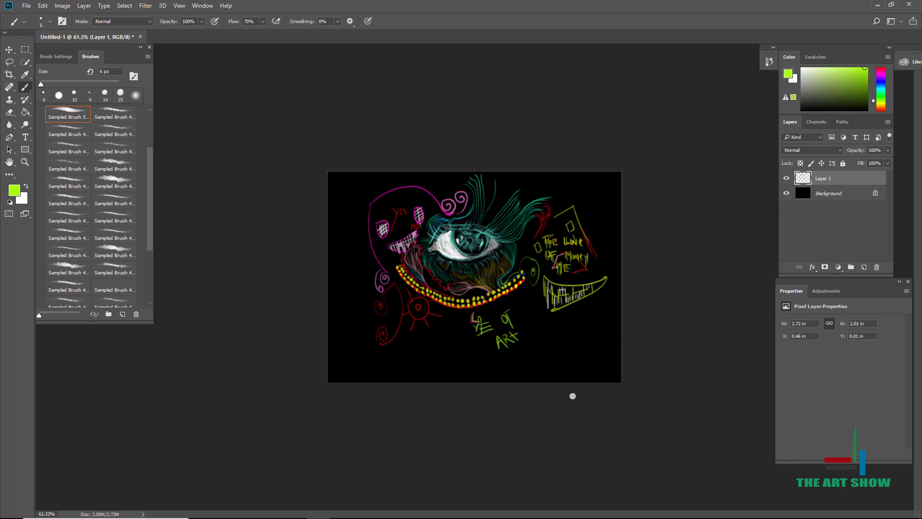
# Add lime green accents to the centres of the two red spirals and around the green spiral beside the dots
pyautogui.scroll(3, 572, 395)
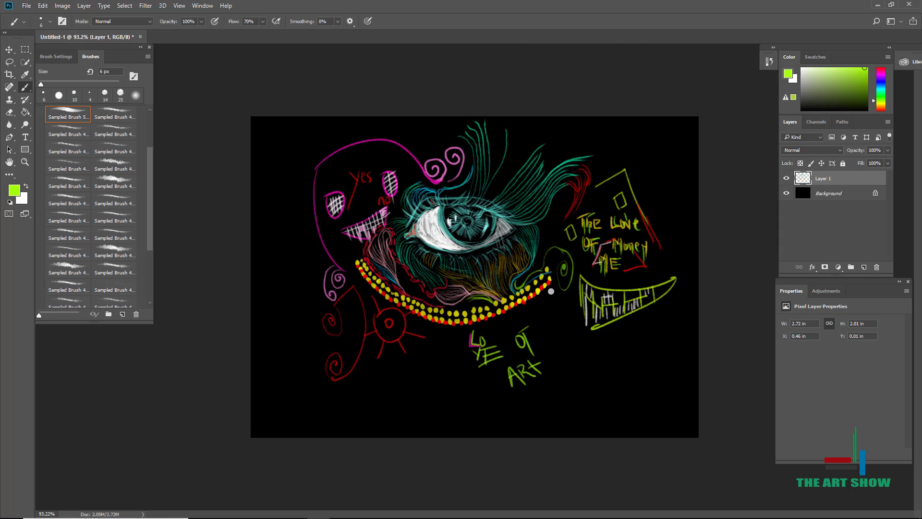
pyautogui.click(332, 321)
pyautogui.scroll(-1, 568, 248)
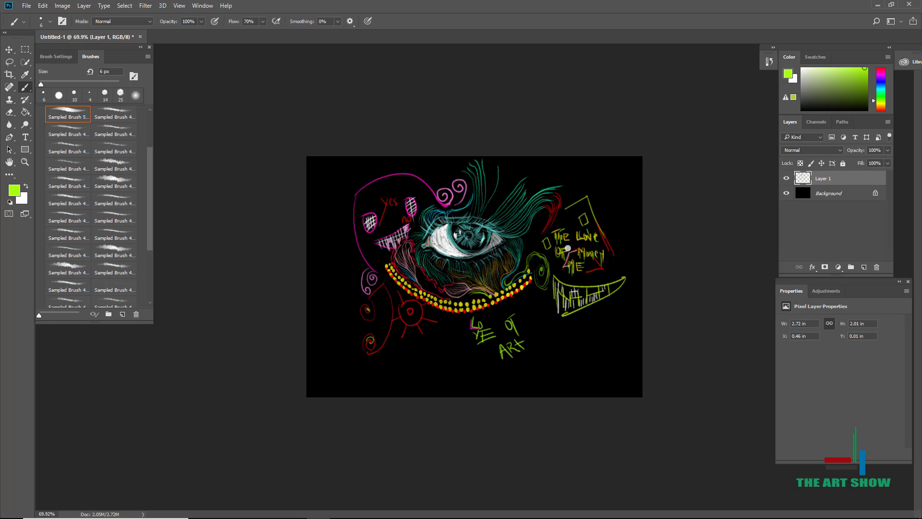
# Sample olive green and draw long strands among the turquoise ones above the eye and along the upper eyelid crease
pyautogui.scroll(5, 568, 248)
pyautogui.keyDown('alt'); pyautogui.click(568, 251); pyautogui.keyUp('alt')
pyautogui.moveTo(449, 137); pyautogui.dragTo(493, 52)
pyautogui.moveTo(429, 178); pyautogui.dragTo(541, 59)
pyautogui.moveTo(427, 173)
pyautogui.mouseDown()
pyautogui.moveTo(542, 58)
pyautogui.moveTo(480, 94)
pyautogui.moveTo(546, 51)
pyautogui.mouseUp()
pyautogui.moveTo(426, 168); pyautogui.dragTo(518, 44)
pyautogui.scroll(-6, 581, 29)
pyautogui.scroll(3, 582, 29)
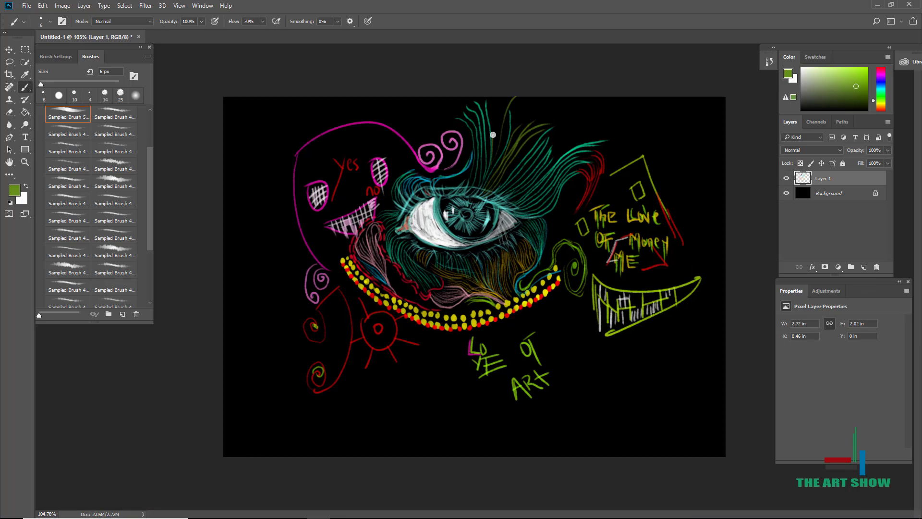
pyautogui.scroll(-3, 507, 80)
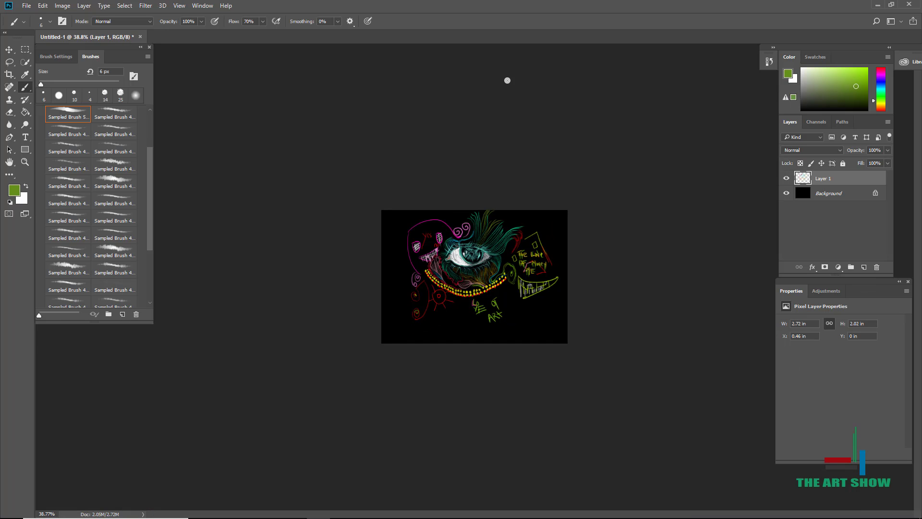
pyautogui.scroll(3, 507, 80)
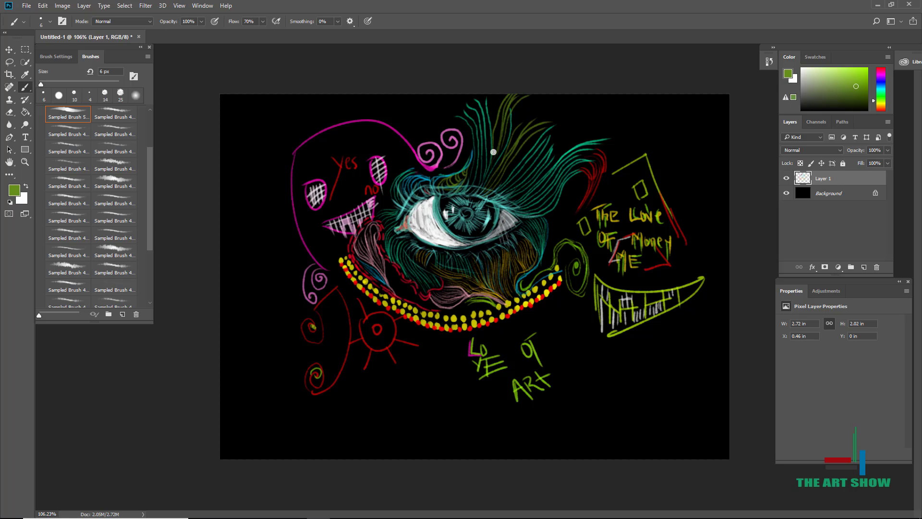
pyautogui.scroll(-2, 493, 151)
# Draw an olive green crosshatch between the words "LOVE" and "OF" below the dot rows
pyautogui.scroll(3, 515, 306)
pyautogui.moveTo(460, 351)
pyautogui.mouseDown()
pyautogui.moveTo(458, 369)
pyautogui.moveTo(525, 373)
pyautogui.mouseUp()
pyautogui.moveTo(477, 382)
pyautogui.mouseDown()
pyautogui.moveTo(490, 367)
pyautogui.moveTo(510, 405)
pyautogui.mouseUp()
pyautogui.moveTo(508, 348); pyautogui.dragTo(516, 409)
pyautogui.moveTo(525, 388)
pyautogui.mouseDown()
pyautogui.moveTo(497, 403)
pyautogui.moveTo(526, 395)
pyautogui.mouseUp()
# Draw olive green rays fanning from the lower side of the red sun, including one long ray
pyautogui.moveTo(330, 365); pyautogui.dragTo(343, 407)
pyautogui.moveTo(326, 368)
pyautogui.mouseDown()
pyautogui.moveTo(332, 391)
pyautogui.moveTo(327, 384)
pyautogui.mouseUp()
pyautogui.moveTo(316, 368); pyautogui.dragTo(316, 386)
pyautogui.moveTo(310, 369); pyautogui.dragTo(310, 388)
pyautogui.moveTo(337, 360); pyautogui.dragTo(365, 404)
pyautogui.moveTo(340, 357)
pyautogui.mouseDown()
pyautogui.moveTo(353, 372)
pyautogui.moveTo(265, 462)
pyautogui.mouseUp()
pyautogui.moveTo(304, 364); pyautogui.dragTo(294, 388)
pyautogui.moveTo(301, 358); pyautogui.dragTo(288, 379)
pyautogui.moveTo(296, 354); pyautogui.dragTo(285, 371)
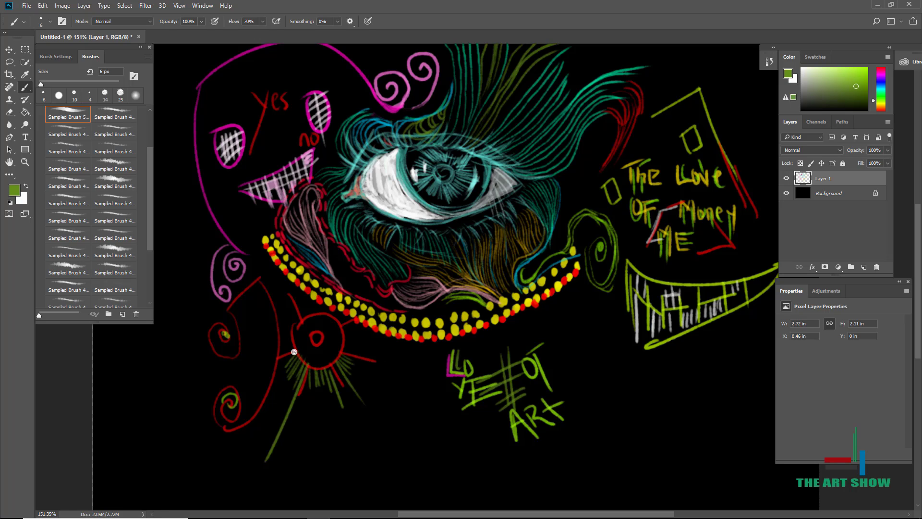
# Draw olive green rays on the sun's upper side and a ring around its central red circle
pyautogui.moveTo(306, 328)
pyautogui.mouseDown()
pyautogui.moveTo(275, 287)
pyautogui.moveTo(278, 302)
pyautogui.mouseUp()
pyautogui.moveTo(296, 330); pyautogui.dragTo(280, 311)
pyautogui.moveTo(295, 339)
pyautogui.mouseDown()
pyautogui.moveTo(285, 328)
pyautogui.moveTo(288, 278)
pyautogui.mouseUp()
pyautogui.moveTo(312, 317); pyautogui.dragTo(302, 297)
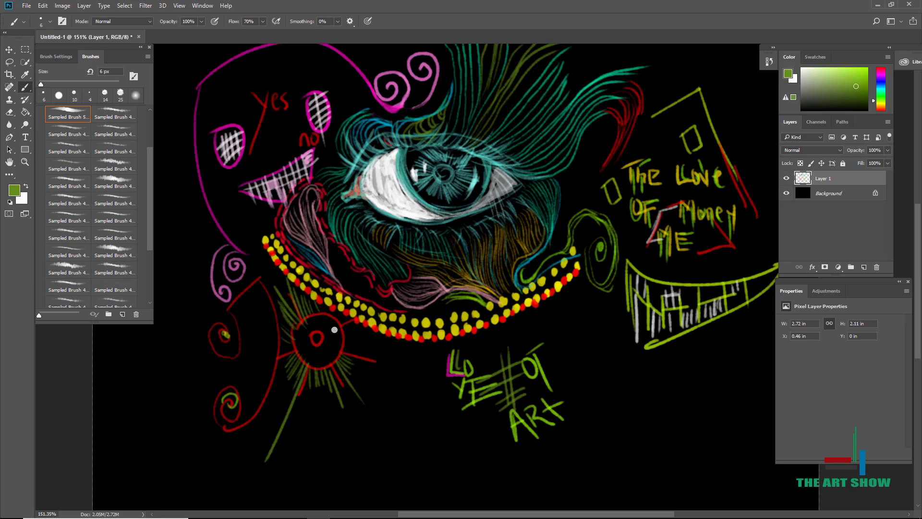
pyautogui.moveTo(327, 341); pyautogui.dragTo(319, 326)
pyautogui.scroll(-3, 328, 337)
pyautogui.scroll(-2, 328, 338)
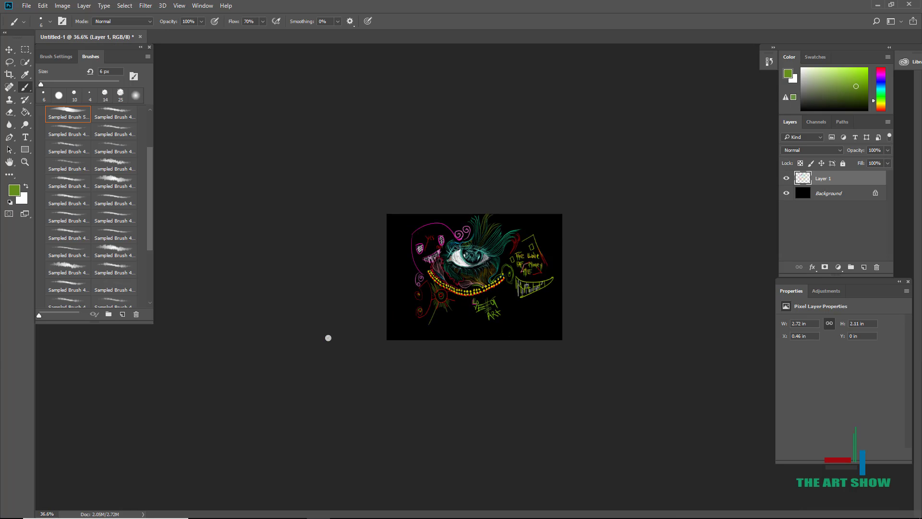
# Switch to vivid magenta and draw loose wavy lines along the side and top of the face's outline
pyautogui.scroll(3, 329, 338)
pyautogui.keyDown('alt'); pyautogui.click(315, 167); pyautogui.keyUp('alt')
pyautogui.keyDown('alt'); pyautogui.click(321, 162); pyautogui.keyUp('alt')
pyautogui.moveTo(318, 164)
pyautogui.mouseDown()
pyautogui.moveTo(315, 192)
pyautogui.moveTo(345, 270)
pyautogui.mouseUp()
pyautogui.moveTo(319, 227)
pyautogui.mouseDown()
pyautogui.moveTo(341, 241)
pyautogui.moveTo(348, 269)
pyautogui.mouseUp()
pyautogui.moveTo(351, 144)
pyautogui.mouseDown()
pyautogui.moveTo(414, 158)
pyautogui.moveTo(422, 172)
pyautogui.mouseUp()
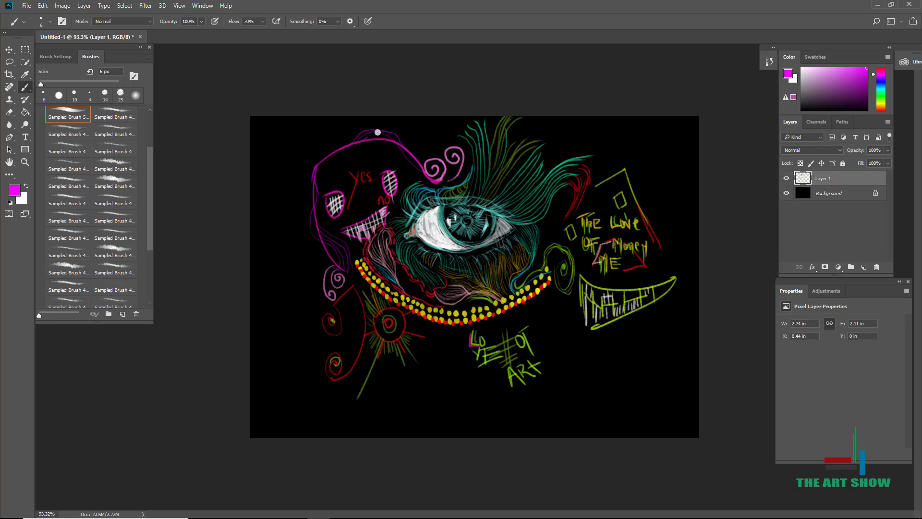
pyautogui.moveTo(377, 133); pyautogui.dragTo(415, 158)
pyautogui.moveTo(340, 148); pyautogui.dragTo(319, 238)
pyautogui.scroll(-3, 359, 278)
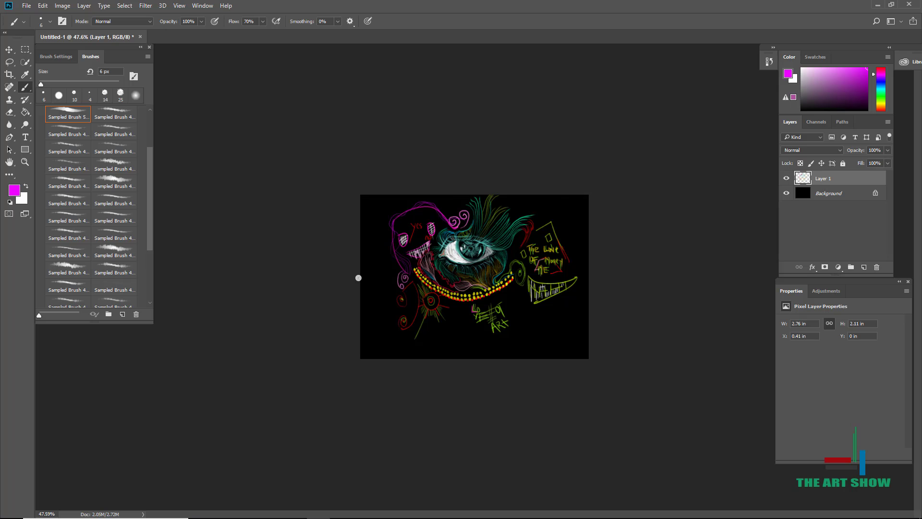
# Crosshatch the area below "yes" between the face's eyes in vivid magenta
pyautogui.scroll(4, 359, 277)
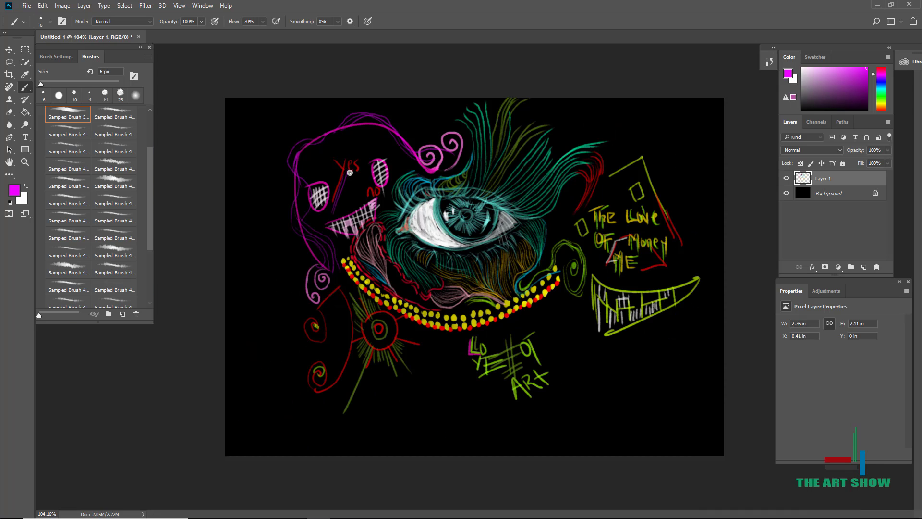
pyautogui.scroll(-3, 389, 208)
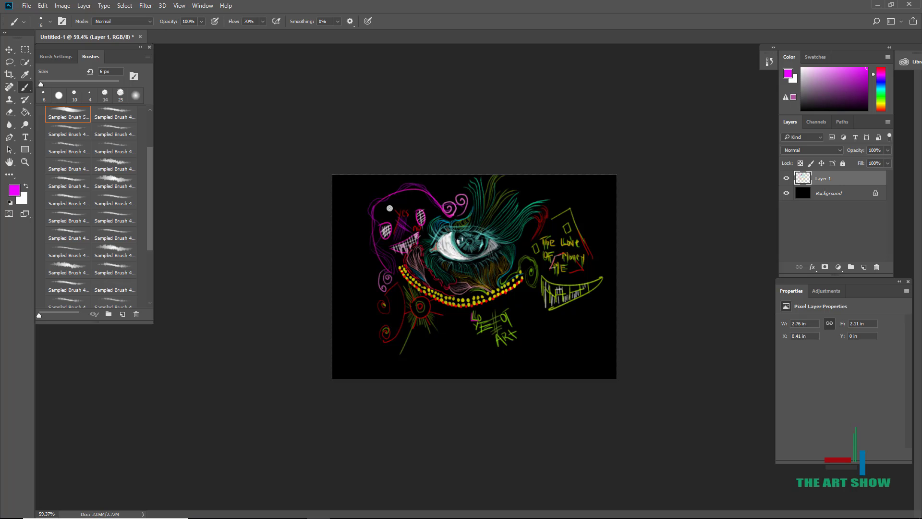
pyautogui.scroll(4, 471, 240)
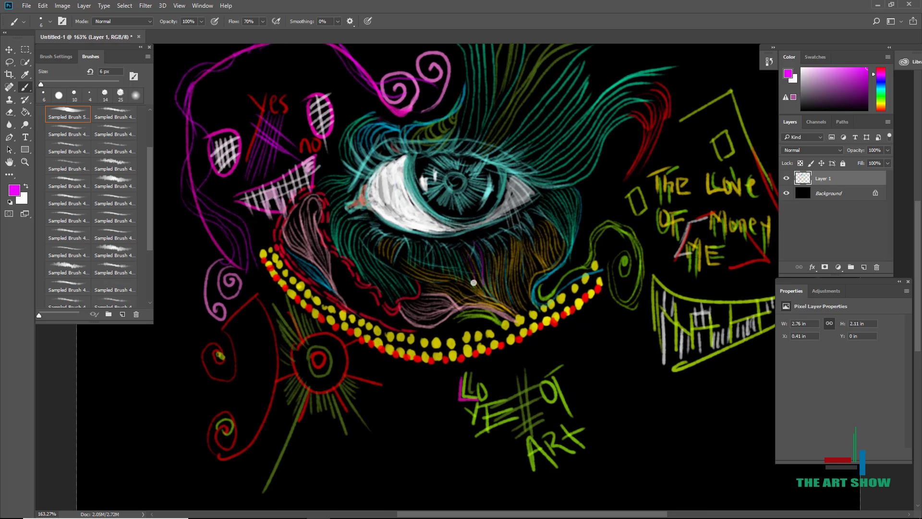
# Add vivid magenta strands among the ochre strands below the eye and the long strands above it
pyautogui.scroll(-3, 473, 283)
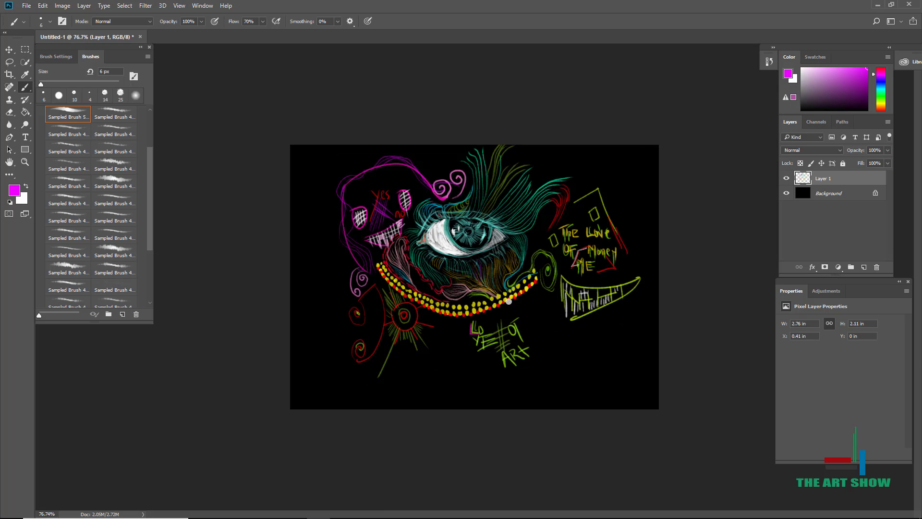
pyautogui.scroll(2, 509, 301)
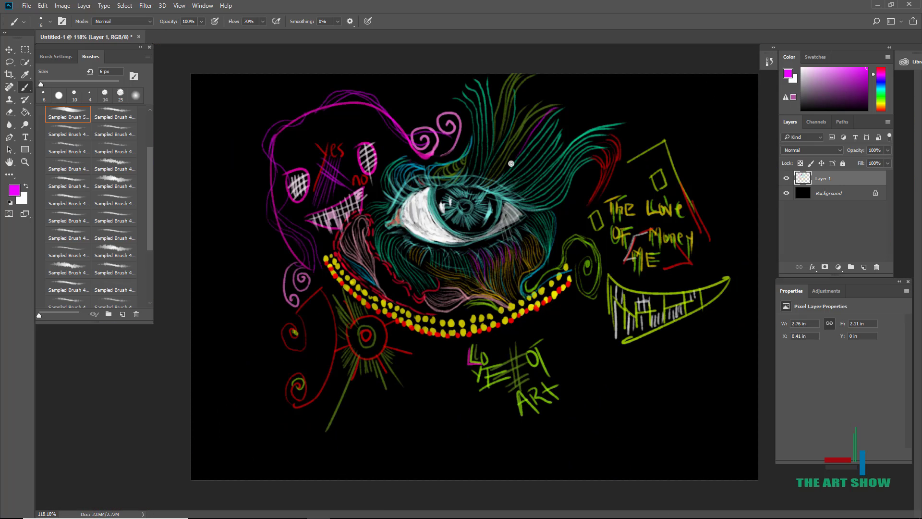
pyautogui.scroll(-1, 608, 109)
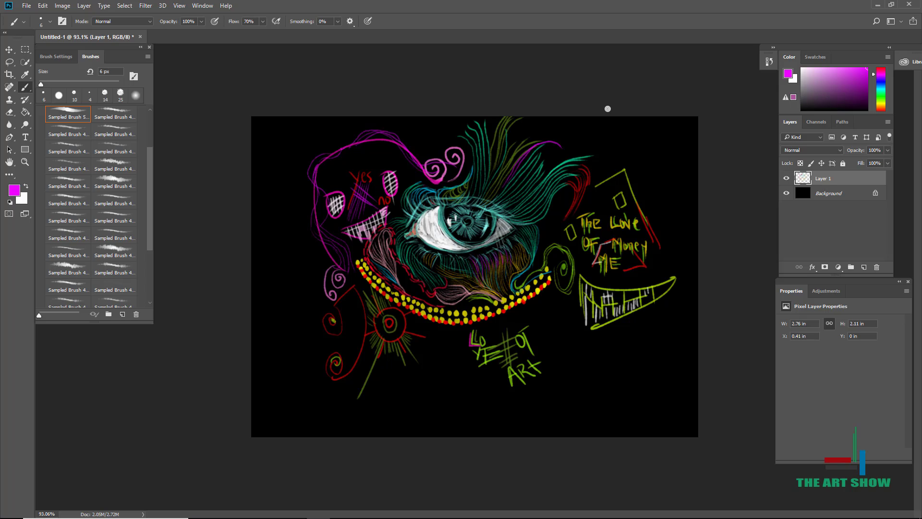
# Sample white from the eyeball and add fine strokes just below the lower eyelid
pyautogui.scroll(4, 489, 290)
pyautogui.keyDown('alt'); pyautogui.click(451, 249); pyautogui.keyUp('alt')
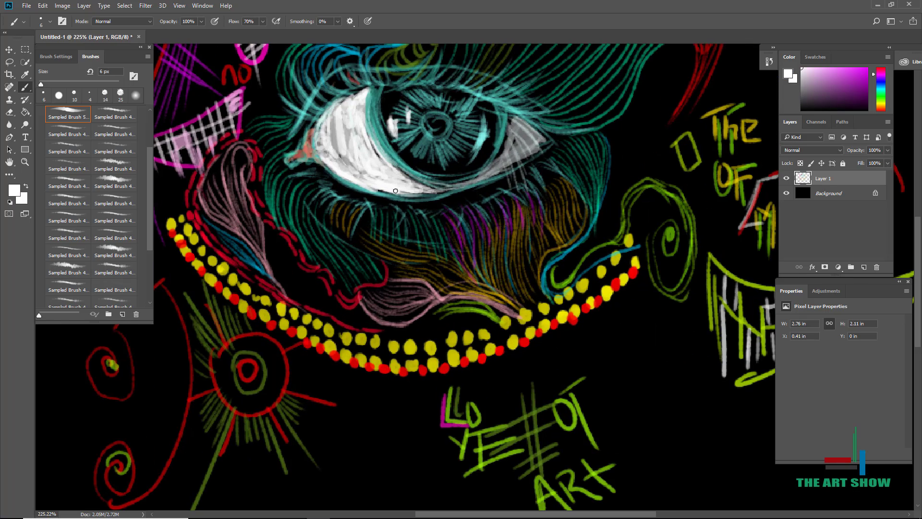
pyautogui.scroll(-5, 444, 261)
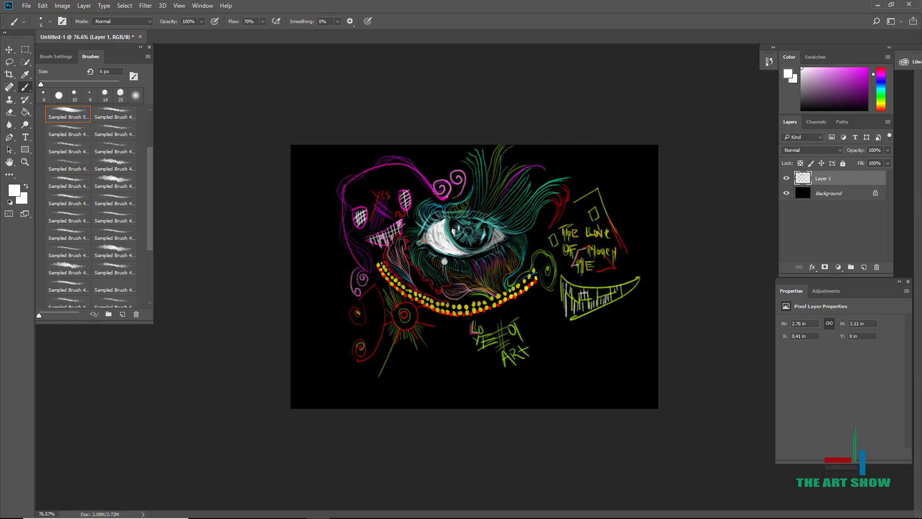
# Switch to light purple and fill the small green diamond beside "THE"
pyautogui.scroll(5, 607, 254)
pyautogui.click(839, 69)
pyautogui.moveTo(442, 198); pyautogui.dragTo(450, 231)
# Switch to light orange and fill the small diamond above "THE LOVE"
pyautogui.click(880, 103)
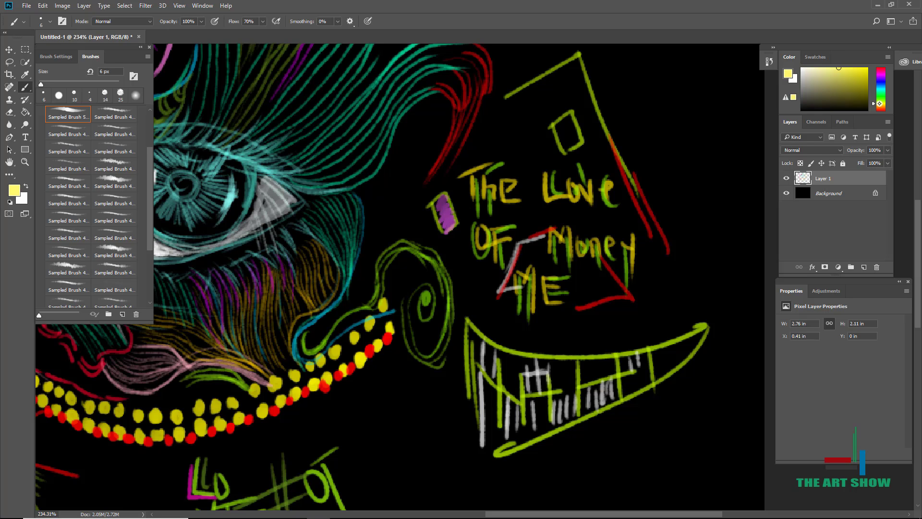
pyautogui.moveTo(880, 104); pyautogui.dragTo(880, 107)
pyautogui.moveTo(569, 141); pyautogui.dragTo(571, 116)
pyautogui.scroll(-7, 579, 99)
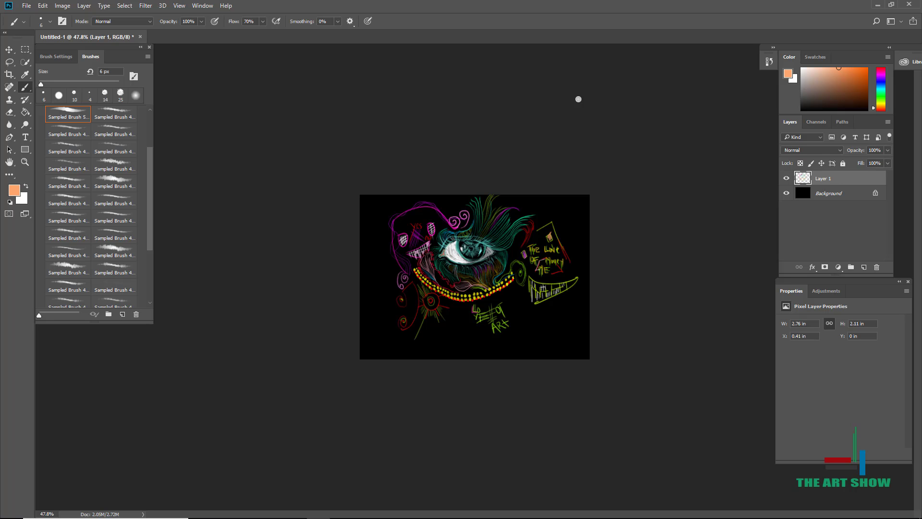
# Switch to a paler orange and add thin strands in the upper eyelid crease
pyautogui.scroll(3, 579, 99)
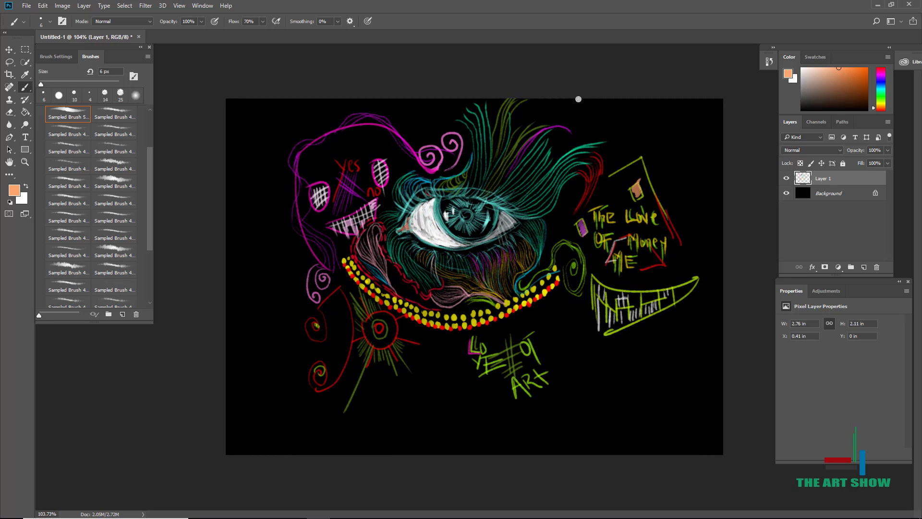
pyautogui.keyDown('alt'); pyautogui.click(451, 184); pyautogui.keyUp('alt')
pyautogui.scroll(-4, 498, 141)
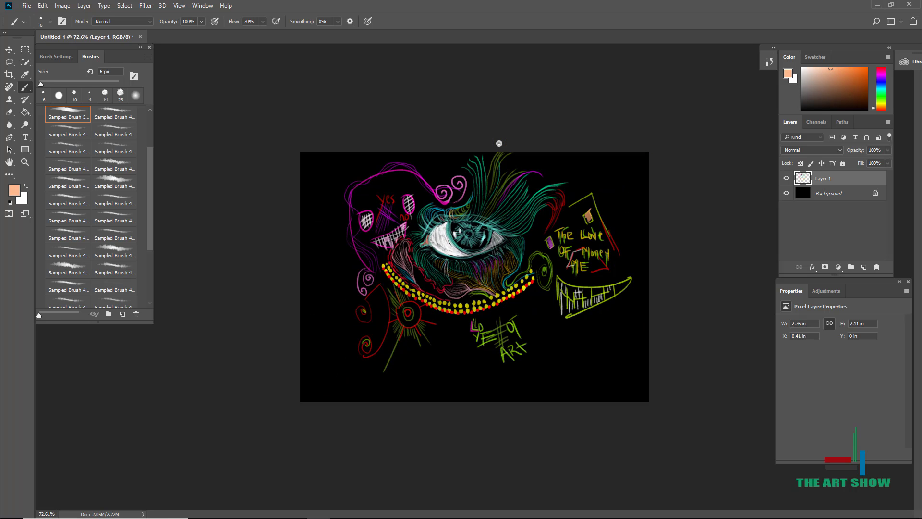
pyautogui.scroll(3, 499, 143)
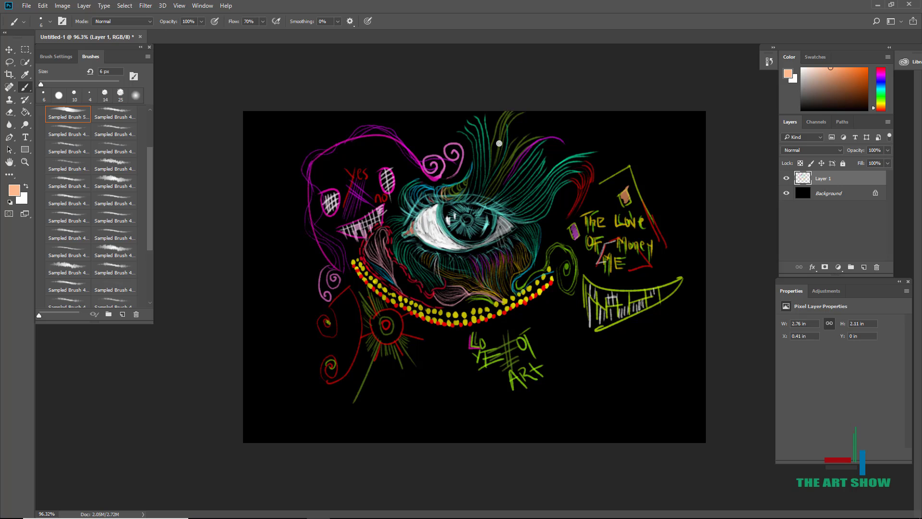
# Draw a microphone outline with a round head and tapering handle below the green spiral in pale orange
pyautogui.scroll(3, 358, 237)
pyautogui.moveTo(352, 293)
pyautogui.mouseDown()
pyautogui.moveTo(353, 249)
pyautogui.moveTo(351, 311)
pyautogui.mouseUp()
pyautogui.moveTo(357, 224)
pyautogui.mouseDown()
pyautogui.moveTo(355, 312)
pyautogui.moveTo(394, 232)
pyautogui.moveTo(346, 198)
pyautogui.mouseUp()
pyautogui.moveTo(394, 232); pyautogui.dragTo(414, 186)
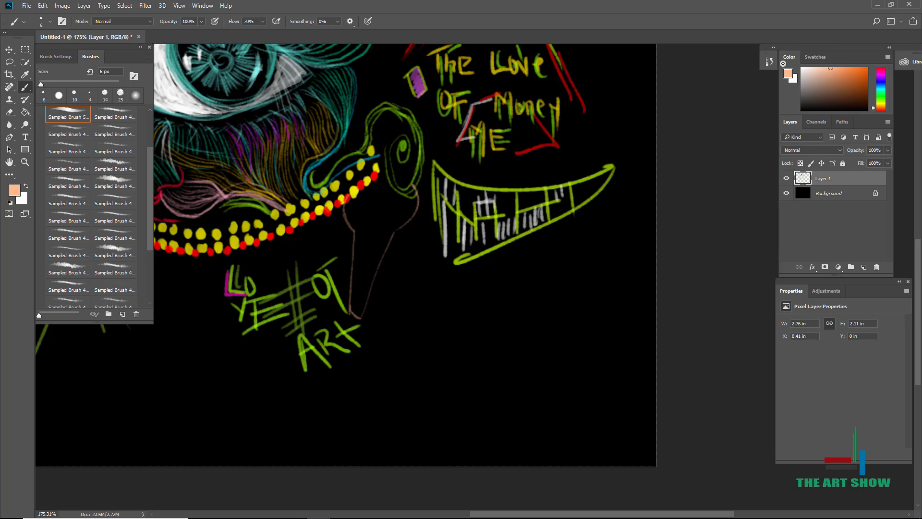
# Fill the microphone head with near-white dots and draw a curved band under it in the sampled outline brown
pyautogui.click(804, 68)
pyautogui.moveTo(356, 215)
pyautogui.mouseDown()
pyautogui.moveTo(385, 223)
pyautogui.moveTo(404, 202)
pyautogui.moveTo(380, 209)
pyautogui.moveTo(367, 194)
pyautogui.mouseUp()
pyautogui.keyDown('alt'); pyautogui.click(361, 233); pyautogui.keyUp('alt')
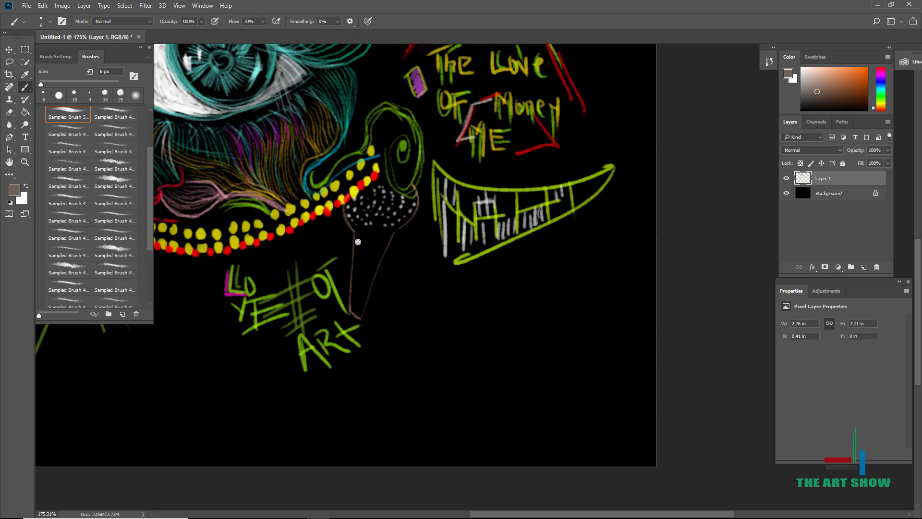
pyautogui.scroll(-4, 398, 241)
pyautogui.scroll(6, 543, 303)
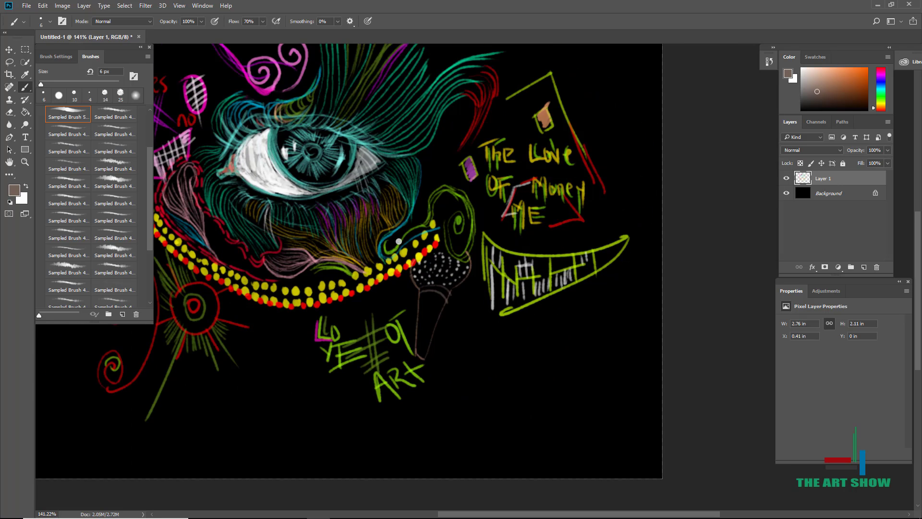
# Switch to a near-white peach and write "For Muse" along the microphone handle
pyautogui.moveTo(818, 70); pyautogui.dragTo(808, 67)
pyautogui.moveTo(338, 277)
pyautogui.mouseDown()
pyautogui.moveTo(366, 298)
pyautogui.moveTo(347, 326)
pyautogui.mouseUp()
pyautogui.hotkey('ctrl', 'z')
pyautogui.moveTo(346, 318); pyautogui.dragTo(348, 317)
pyautogui.moveTo(352, 312); pyautogui.dragTo(365, 270)
pyautogui.moveTo(360, 264); pyautogui.dragTo(371, 251)
pyautogui.moveTo(374, 240); pyautogui.dragTo(376, 243)
pyautogui.scroll(-3, 381, 217)
pyautogui.scroll(2, 381, 217)
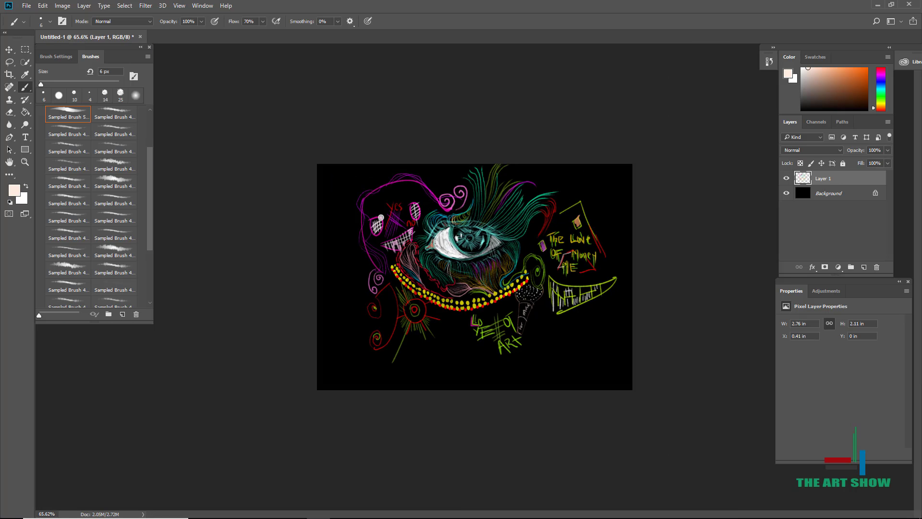
# Write "To Love OR to be with ART" in near-white peach between the sun and the green lettering
pyautogui.scroll(2, 381, 218)
pyautogui.moveTo(360, 365)
pyautogui.mouseDown()
pyautogui.moveTo(350, 408)
pyautogui.moveTo(411, 416)
pyautogui.mouseUp()
pyautogui.scroll(3, 540, 249)
pyautogui.scroll(-3, 515, 185)
pyautogui.moveTo(431, 380)
pyautogui.mouseDown()
pyautogui.moveTo(435, 392)
pyautogui.moveTo(509, 368)
pyautogui.moveTo(538, 377)
pyautogui.mouseUp()
pyautogui.moveTo(456, 411)
pyautogui.mouseDown()
pyautogui.moveTo(489, 403)
pyautogui.moveTo(518, 423)
pyautogui.mouseUp()
pyautogui.moveTo(537, 428)
pyautogui.mouseDown()
pyautogui.moveTo(552, 408)
pyautogui.moveTo(572, 432)
pyautogui.mouseUp()
pyautogui.moveTo(569, 402); pyautogui.dragTo(584, 432)
pyautogui.scroll(-8, 598, 410)
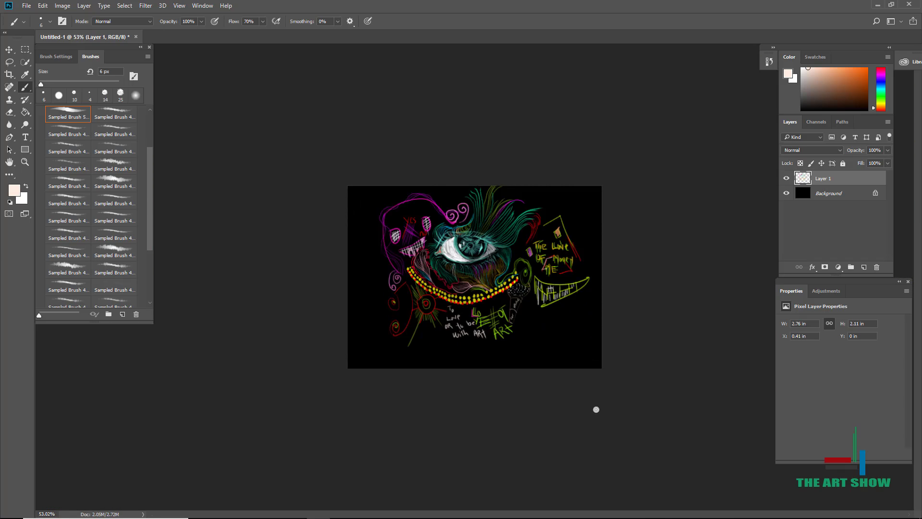
# Write "In Love" in near-white peach beneath "with ART"
pyautogui.scroll(4, 597, 410)
pyautogui.moveTo(409, 400)
pyautogui.mouseDown()
pyautogui.moveTo(422, 410)
pyautogui.moveTo(472, 408)
pyautogui.mouseUp()
pyautogui.scroll(-3, 483, 404)
# Switch to a warm yellow and add accent strokes to the near-white letters of "To Love OR to be with ART In Love"
pyautogui.scroll(4, 483, 404)
pyautogui.click(880, 104)
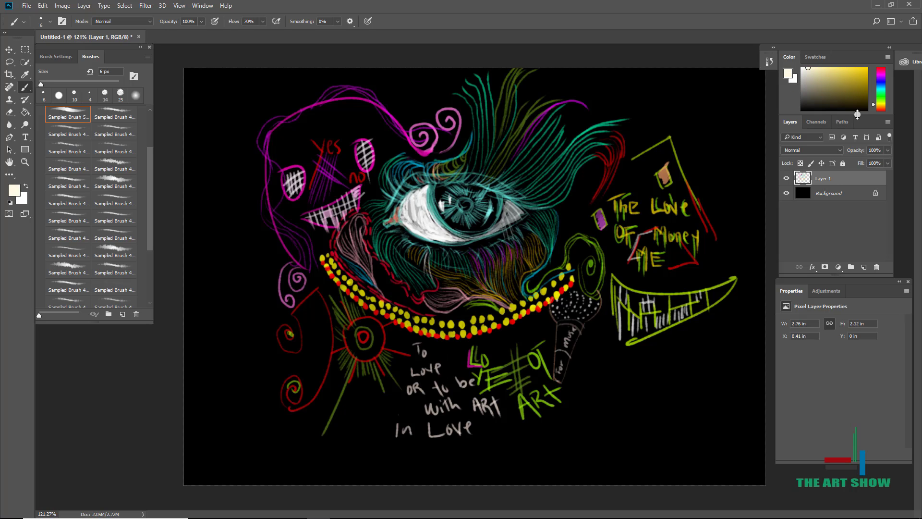
pyautogui.click(848, 69)
pyautogui.scroll(3, 474, 337)
pyautogui.scroll(-4, 432, 289)
pyautogui.moveTo(404, 186); pyautogui.dragTo(406, 204)
pyautogui.moveTo(409, 163); pyautogui.dragTo(412, 178)
pyautogui.moveTo(397, 221); pyautogui.dragTo(377, 300)
pyautogui.moveTo(429, 269); pyautogui.dragTo(441, 292)
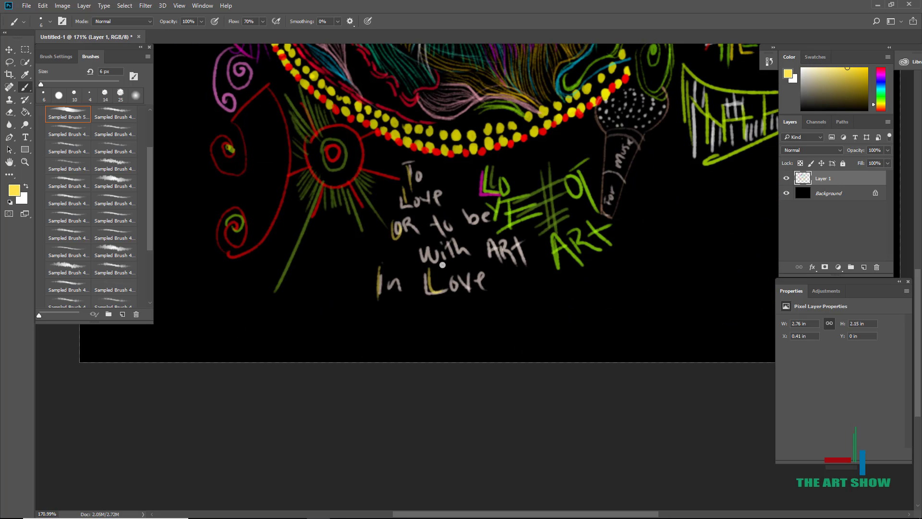
pyautogui.moveTo(421, 243); pyautogui.dragTo(454, 268)
pyautogui.moveTo(487, 239); pyautogui.dragTo(487, 267)
pyautogui.moveTo(470, 210); pyautogui.dragTo(524, 266)
# Draw wavy yellow strands between "To Love" and the green lettering, just under the dot rows
pyautogui.scroll(-6, 540, 291)
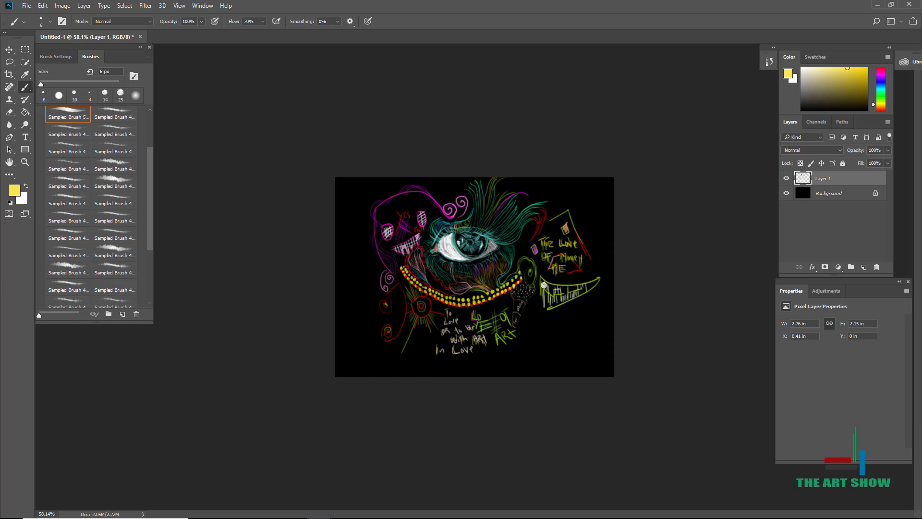
pyautogui.scroll(2, 543, 285)
pyautogui.scroll(-3, 544, 285)
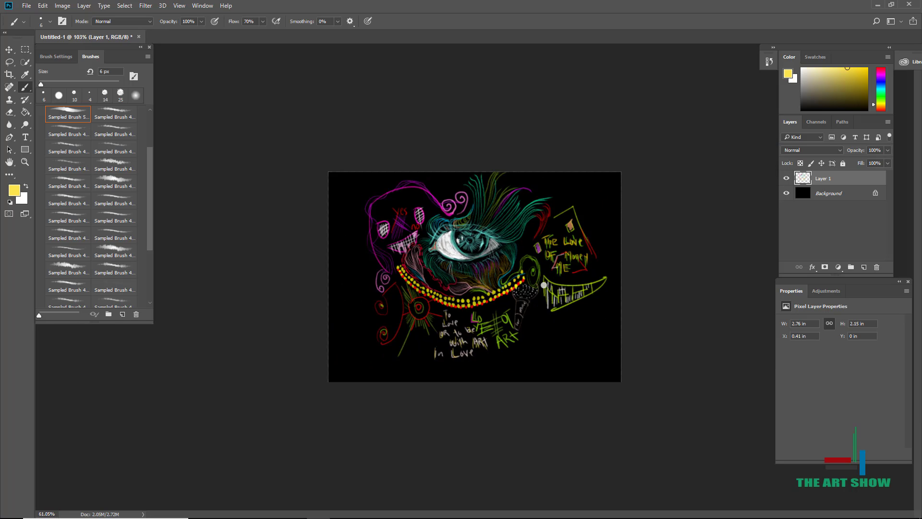
pyautogui.scroll(4, 544, 286)
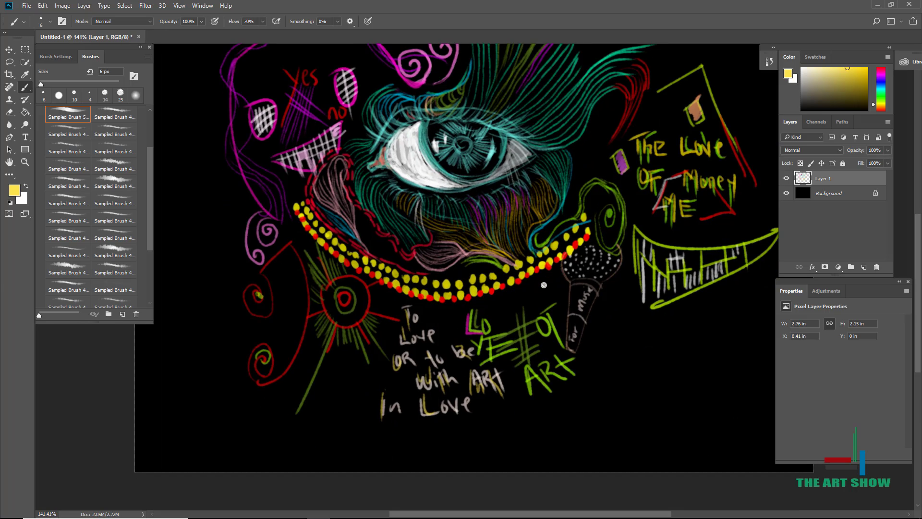
pyautogui.moveTo(427, 331)
pyautogui.mouseDown()
pyautogui.moveTo(471, 308)
pyautogui.moveTo(461, 303)
pyautogui.mouseUp()
pyautogui.scroll(1, 481, 334)
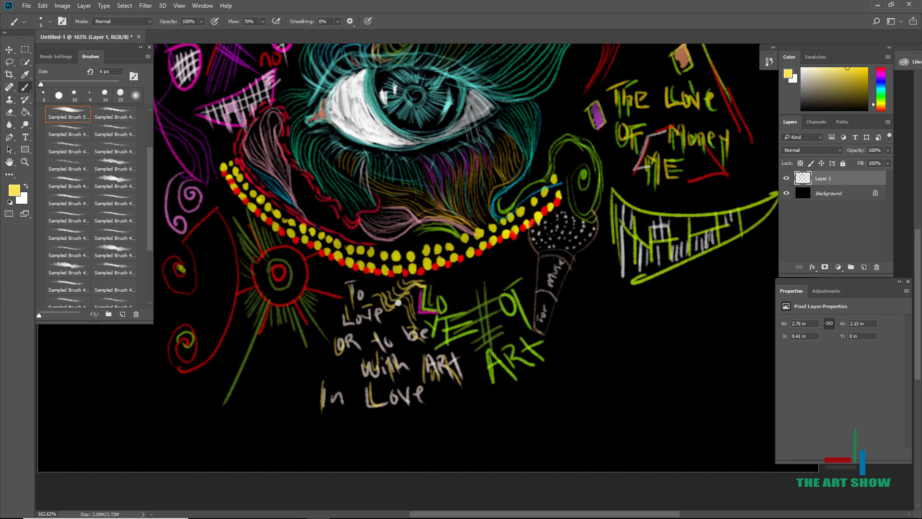
pyautogui.scroll(-5, 468, 287)
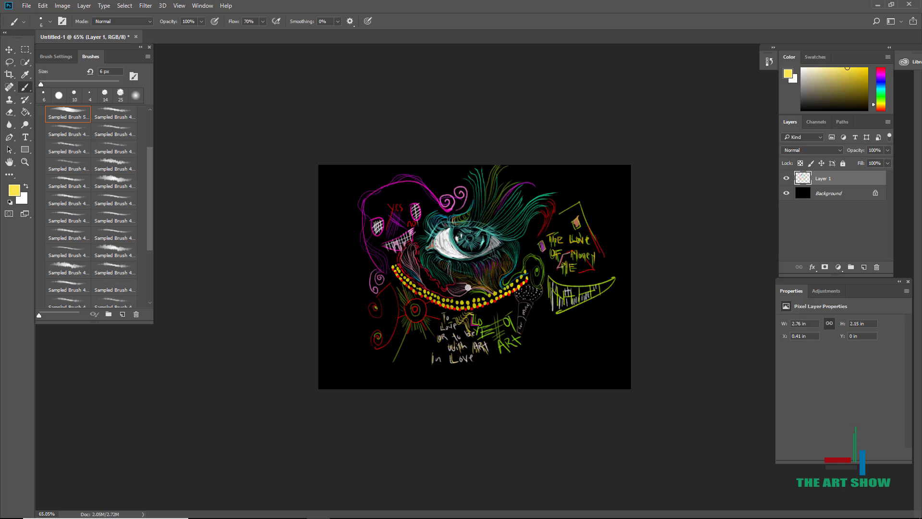
# Sketch the outline of a game controller in yellow on the empty black area beside the pink curls
pyautogui.scroll(5, 467, 287)
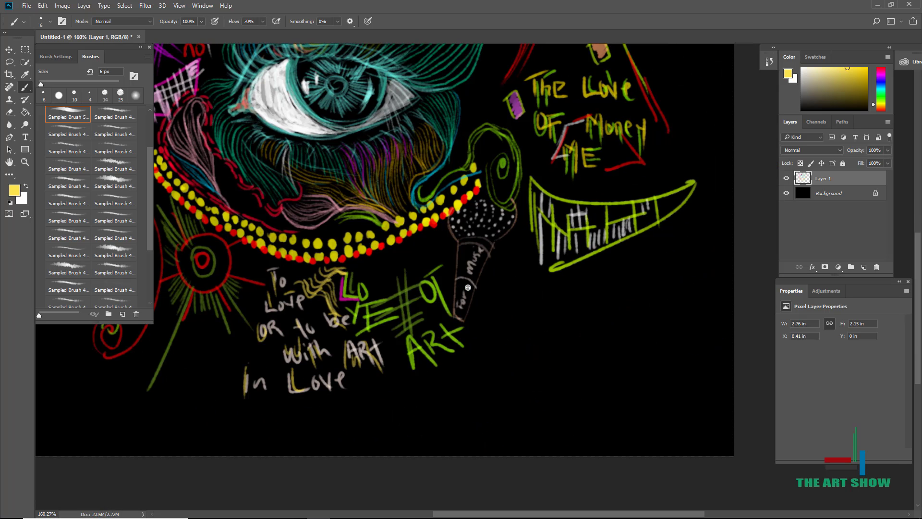
pyautogui.scroll(-5, 468, 288)
pyautogui.scroll(6, 264, 199)
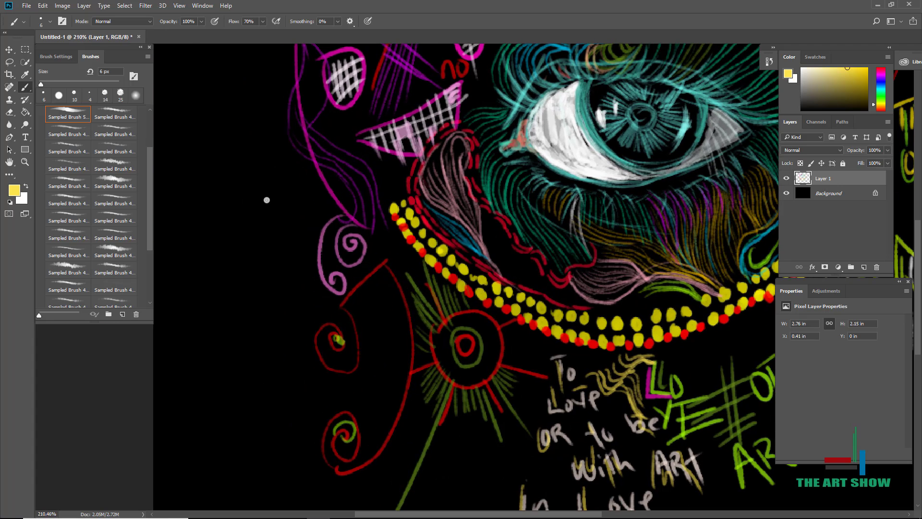
pyautogui.moveTo(236, 228); pyautogui.dragTo(257, 287)
pyautogui.moveTo(235, 226)
pyautogui.mouseDown()
pyautogui.moveTo(290, 181)
pyautogui.moveTo(327, 177)
pyautogui.mouseUp()
pyautogui.moveTo(328, 221)
pyautogui.mouseDown()
pyautogui.moveTo(285, 238)
pyautogui.moveTo(282, 266)
pyautogui.mouseUp()
pyautogui.moveTo(281, 256); pyautogui.dragTo(263, 285)
# Add the thumbsticks, cross-shaped button marks and shoulder buttons to the yellow game controller
pyautogui.moveTo(273, 202); pyautogui.dragTo(275, 198)
pyautogui.moveTo(287, 195); pyautogui.dragTo(278, 209)
pyautogui.moveTo(276, 198)
pyautogui.mouseDown()
pyautogui.moveTo(292, 206)
pyautogui.moveTo(249, 222)
pyautogui.mouseUp()
pyautogui.moveTo(256, 222)
pyautogui.mouseDown()
pyautogui.moveTo(254, 237)
pyautogui.moveTo(261, 224)
pyautogui.mouseUp()
pyautogui.moveTo(303, 183); pyautogui.dragTo(309, 186)
pyautogui.moveTo(311, 181); pyautogui.dragTo(310, 197)
pyautogui.moveTo(306, 194)
pyautogui.mouseDown()
pyautogui.moveTo(305, 202)
pyautogui.moveTo(320, 192)
pyautogui.moveTo(319, 204)
pyautogui.mouseUp()
pyautogui.moveTo(249, 212); pyautogui.dragTo(243, 193)
pyautogui.moveTo(291, 174); pyautogui.dragTo(308, 175)
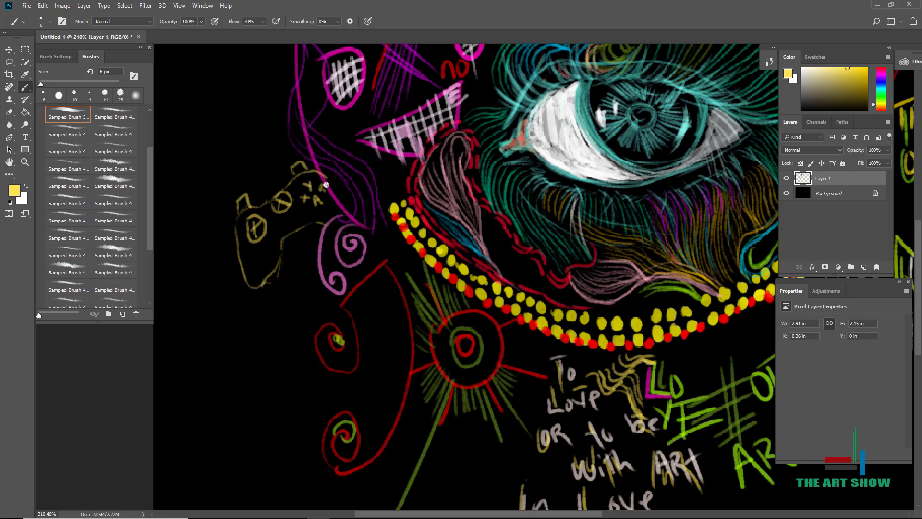
# Erase the controller's inner grip line and redraw its lower edge and grip in yellow
pyautogui.moveTo(280, 242)
pyautogui.mouseDown()
pyautogui.moveTo(275, 283)
pyautogui.moveTo(321, 222)
pyautogui.moveTo(280, 248)
pyautogui.moveTo(262, 285)
pyautogui.mouseUp()
pyautogui.press('e')
pyautogui.press('b')
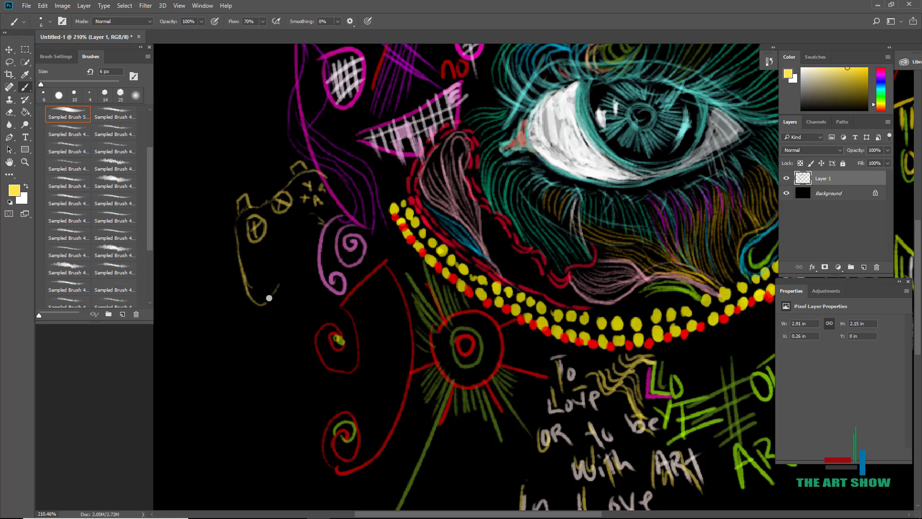
pyautogui.moveTo(269, 298)
pyautogui.mouseDown()
pyautogui.moveTo(279, 256)
pyautogui.moveTo(309, 229)
pyautogui.moveTo(323, 236)
pyautogui.moveTo(288, 231)
pyautogui.moveTo(304, 236)
pyautogui.moveTo(317, 222)
pyautogui.mouseUp()
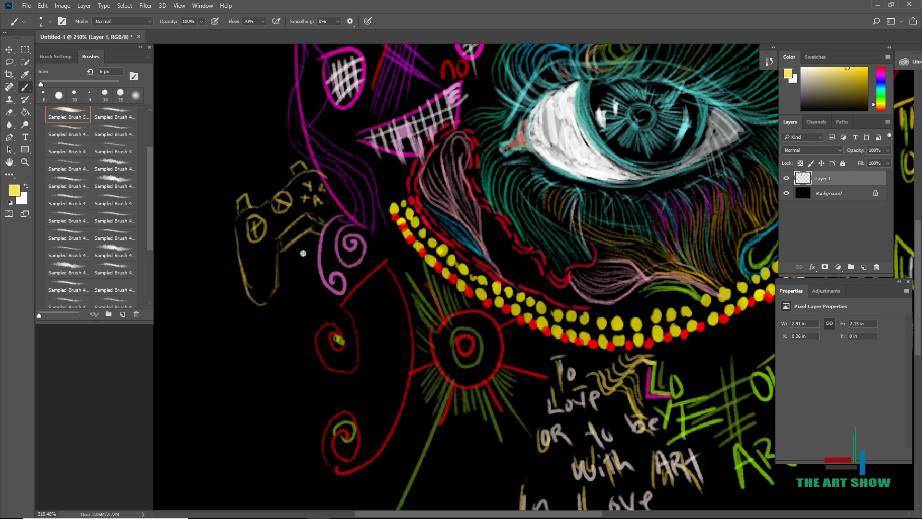
# Draw a curved yellow cable rising from the controller and flank it with bright cyan strokes
pyautogui.moveTo(268, 192)
pyautogui.mouseDown()
pyautogui.moveTo(264, 144)
pyautogui.moveTo(291, 108)
pyautogui.mouseUp()
pyautogui.click(882, 89)
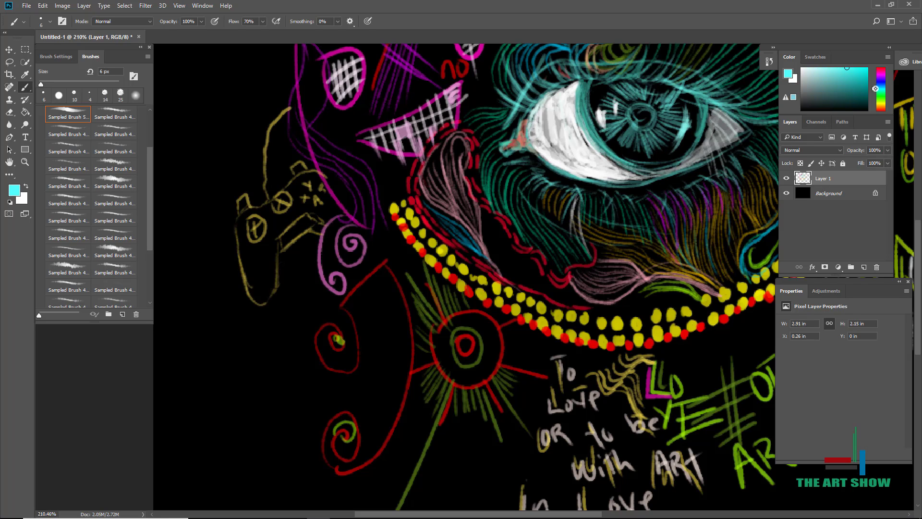
pyautogui.moveTo(262, 199)
pyautogui.mouseDown()
pyautogui.moveTo(267, 128)
pyautogui.moveTo(277, 114)
pyautogui.mouseUp()
pyautogui.moveTo(268, 191)
pyautogui.mouseDown()
pyautogui.moveTo(278, 121)
pyautogui.moveTo(260, 205)
pyautogui.moveTo(291, 103)
pyautogui.mouseUp()
pyautogui.moveTo(258, 202); pyautogui.dragTo(277, 112)
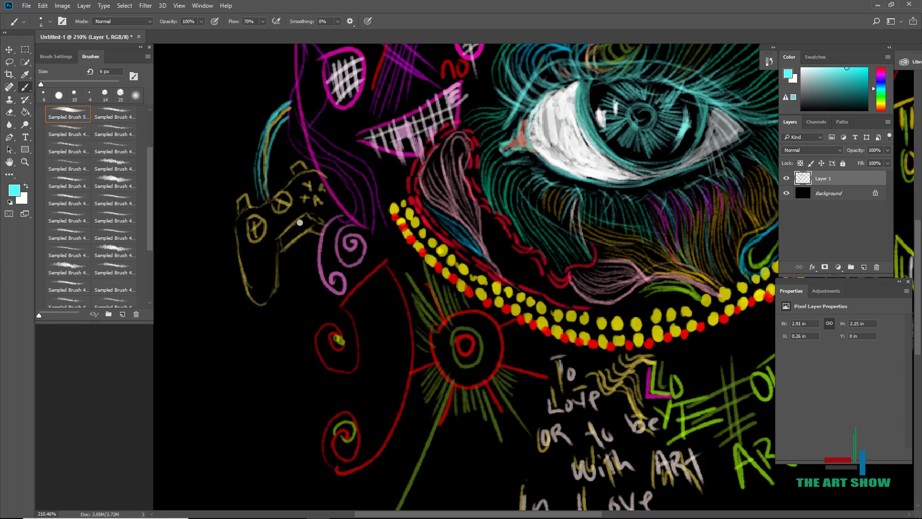
# Trace cyan accents along the controller's grip and lower edge
pyautogui.scroll(-5, 267, 305)
pyautogui.scroll(4, 257, 285)
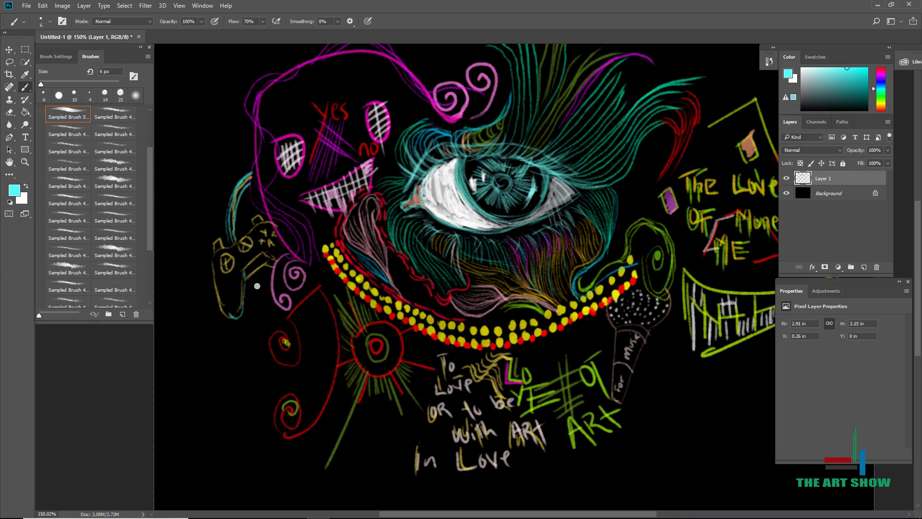
pyautogui.scroll(2, 257, 286)
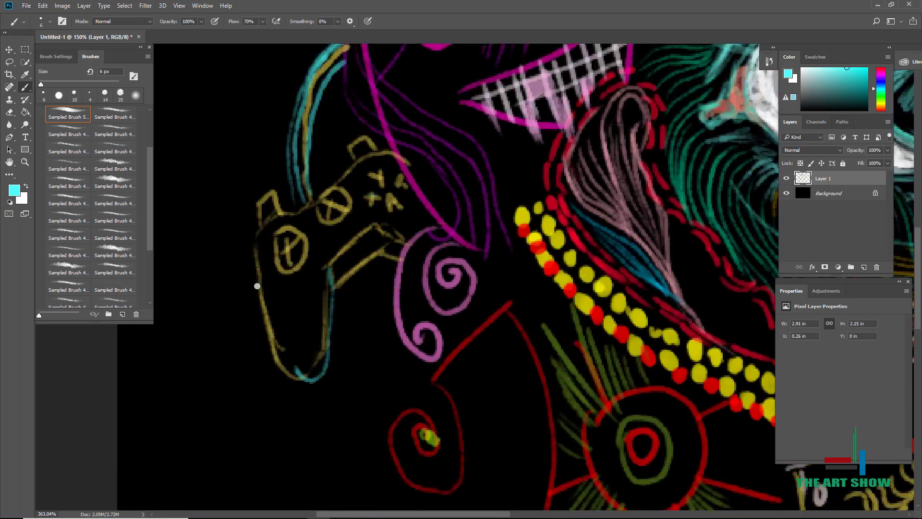
pyautogui.scroll(-4, 355, 370)
pyautogui.scroll(5, 407, 356)
pyautogui.scroll(-1, 407, 355)
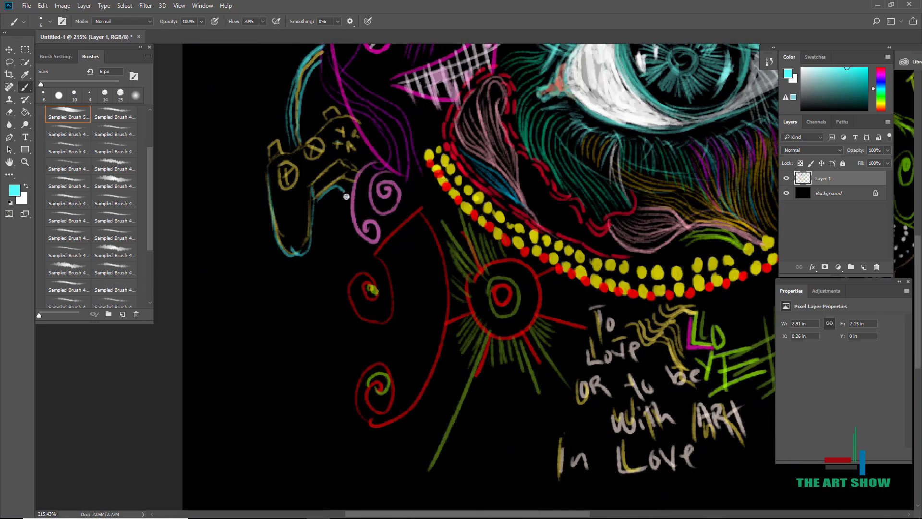
# Follow the red curls and the long red curve beside the sun with cyan strokes
pyautogui.moveTo(371, 260)
pyautogui.mouseDown()
pyautogui.moveTo(383, 279)
pyautogui.moveTo(360, 288)
pyautogui.mouseUp()
pyautogui.moveTo(365, 357)
pyautogui.mouseDown()
pyautogui.moveTo(406, 400)
pyautogui.moveTo(438, 329)
pyautogui.moveTo(427, 228)
pyautogui.moveTo(389, 306)
pyautogui.mouseUp()
pyautogui.scroll(-6, 390, 308)
pyautogui.scroll(4, 391, 309)
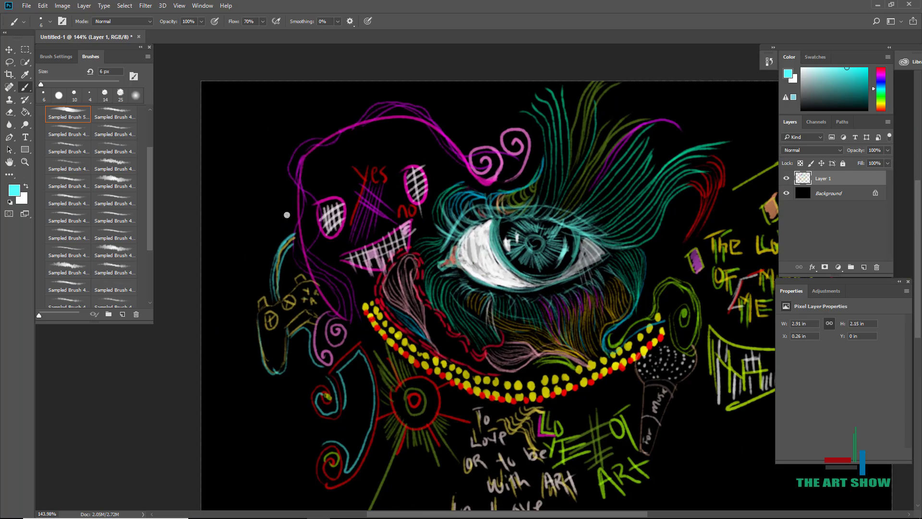
# Add wavy cyan strokes outside the purple head outline and along the sun's long green ray
pyautogui.scroll(-4, 315, 132)
pyautogui.scroll(1, 316, 132)
pyautogui.scroll(3, 315, 132)
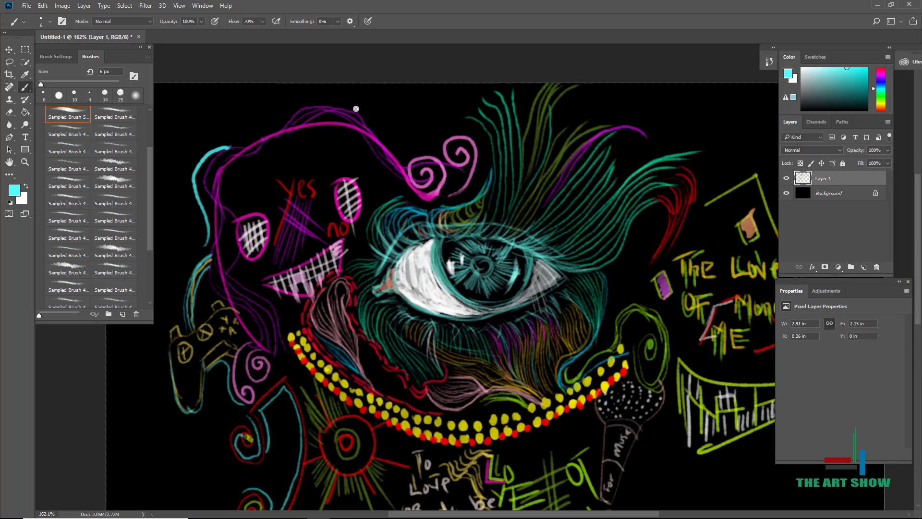
pyautogui.scroll(-6, 428, 144)
pyautogui.scroll(4, 430, 144)
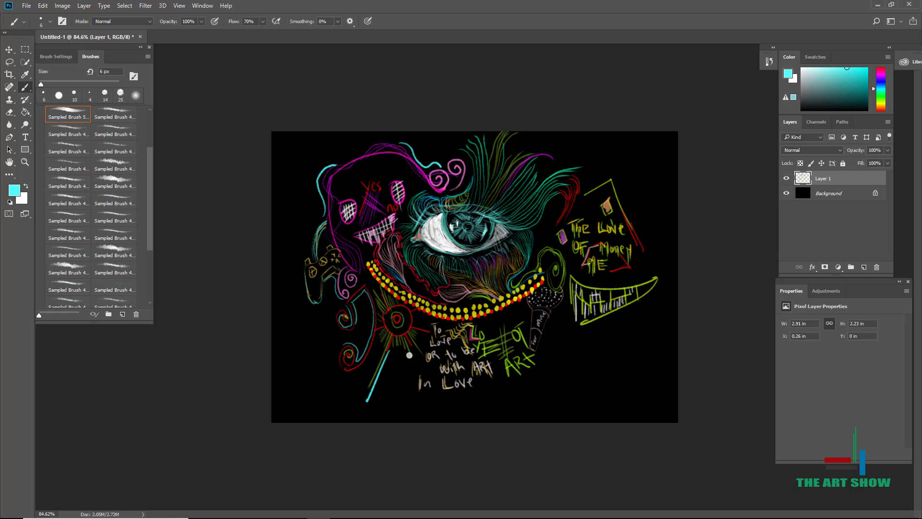
# Draw grey-blue music notes beside the eye's outer corner and switch to dark teal
pyautogui.scroll(-3, 409, 355)
pyautogui.scroll(3, 409, 355)
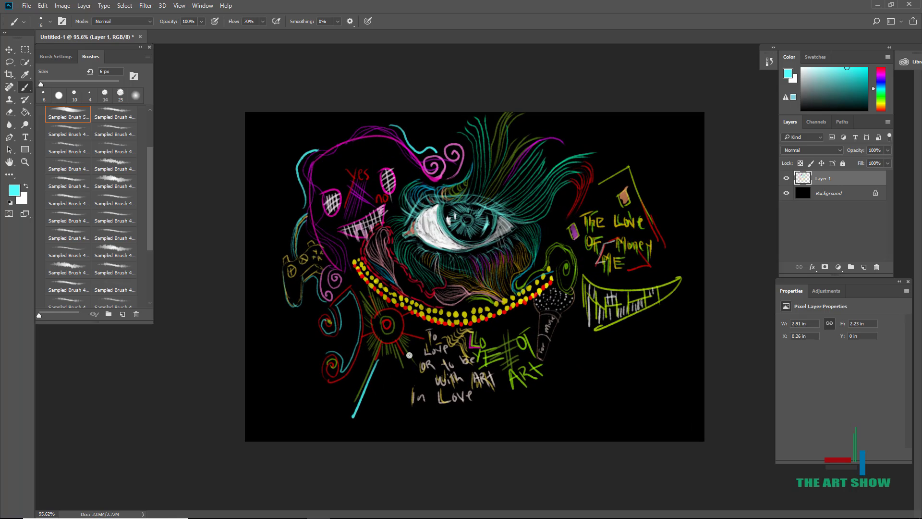
pyautogui.scroll(-3, 472, 275)
pyautogui.scroll(5, 567, 320)
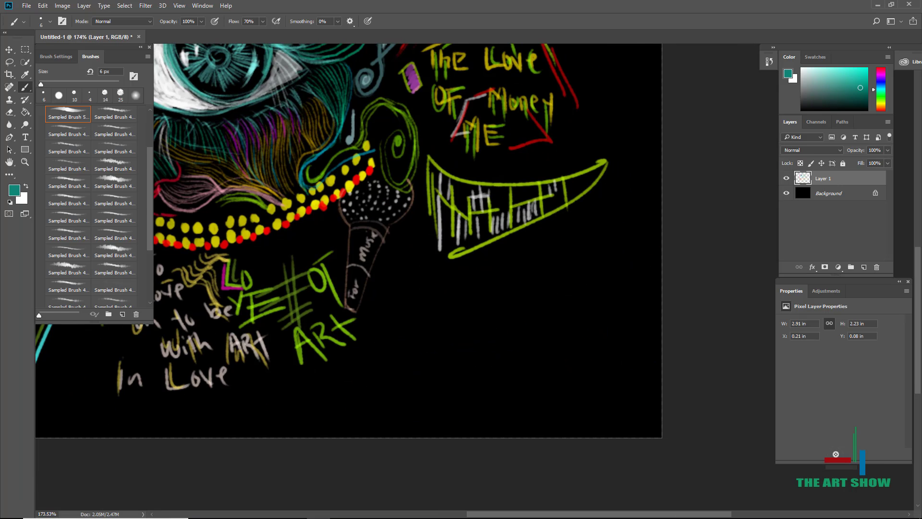
pyautogui.moveTo(451, 350)
pyautogui.mouseDown()
pyautogui.moveTo(474, 321)
pyautogui.moveTo(513, 300)
pyautogui.moveTo(562, 303)
pyautogui.moveTo(521, 278)
pyautogui.moveTo(387, 301)
pyautogui.moveTo(586, 287)
pyautogui.mouseUp()
pyautogui.scroll(-4, 585, 287)
pyautogui.click(42, 5)
pyautogui.click(60, 37)
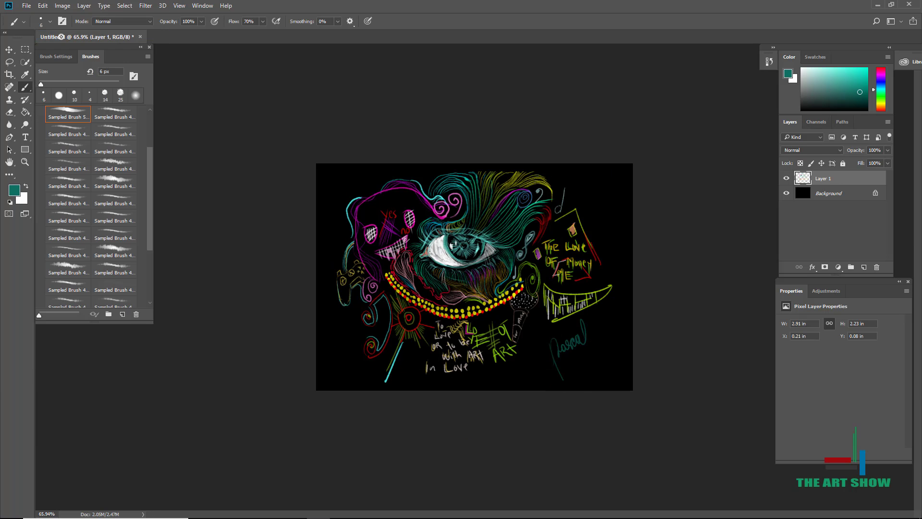
pyautogui.hotkey('ctrl', 'alt', 'z')
# Create a new layer and write a large dark teal signature with the date 4/11/18 on it
pyautogui.click(865, 267)
pyautogui.scroll(3, 474, 277)
pyautogui.moveTo(628, 370)
pyautogui.mouseDown()
pyautogui.moveTo(616, 391)
pyautogui.moveTo(724, 328)
pyautogui.mouseUp()
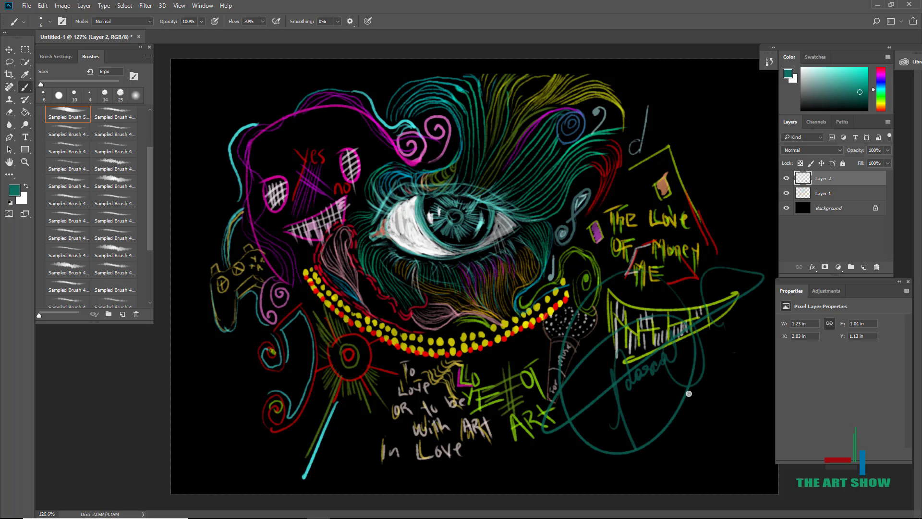
pyautogui.moveTo(716, 346)
pyautogui.mouseDown()
pyautogui.moveTo(735, 330)
pyautogui.moveTo(768, 310)
pyautogui.mouseUp()
# Free-transform the signature down to about 61% and place it beneath the green toothy mouth
pyautogui.click(26, 6)
pyautogui.moveTo(42, 5)
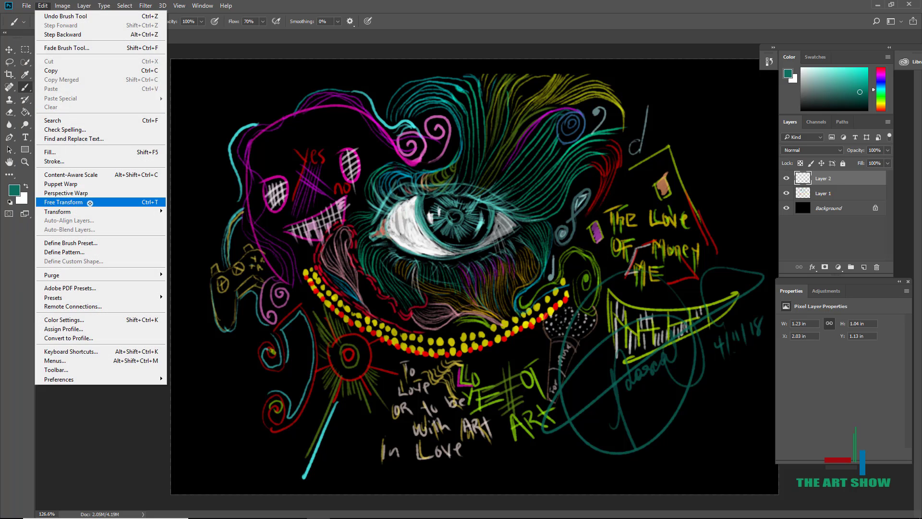
pyautogui.click(52, 200)
pyautogui.moveTo(768, 264); pyautogui.dragTo(676, 340)
pyautogui.moveTo(657, 373); pyautogui.dragTo(743, 389)
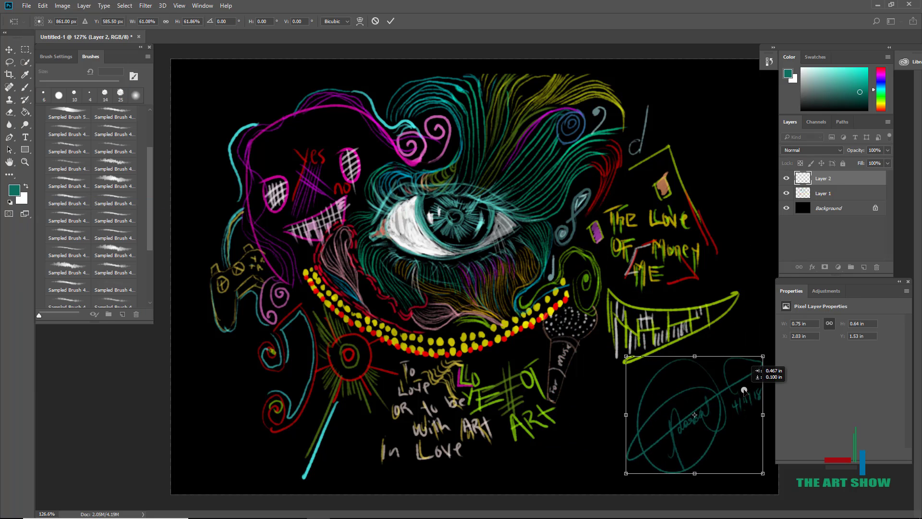
pyautogui.click(390, 22)
# Lower the signature layer's opacity to 25%
pyautogui.scroll(-3, 389, 29)
pyautogui.moveTo(887, 149); pyautogui.dragTo(858, 168)
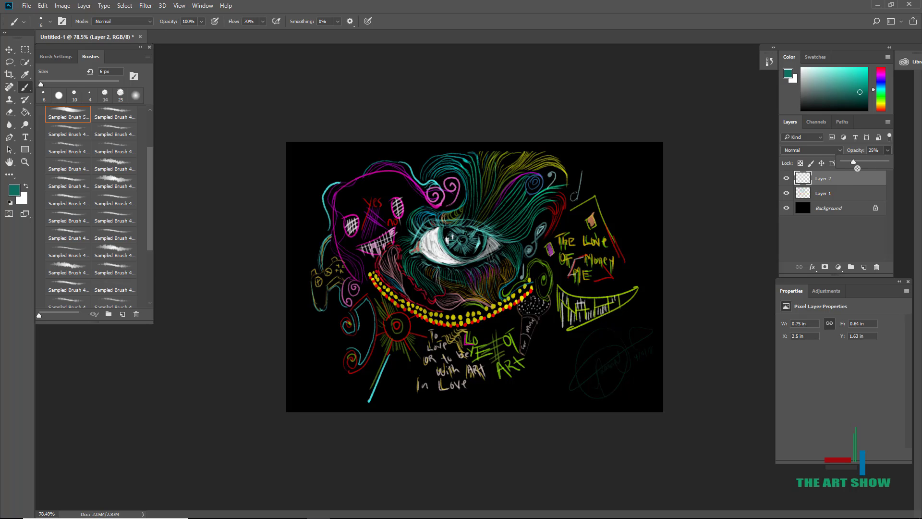